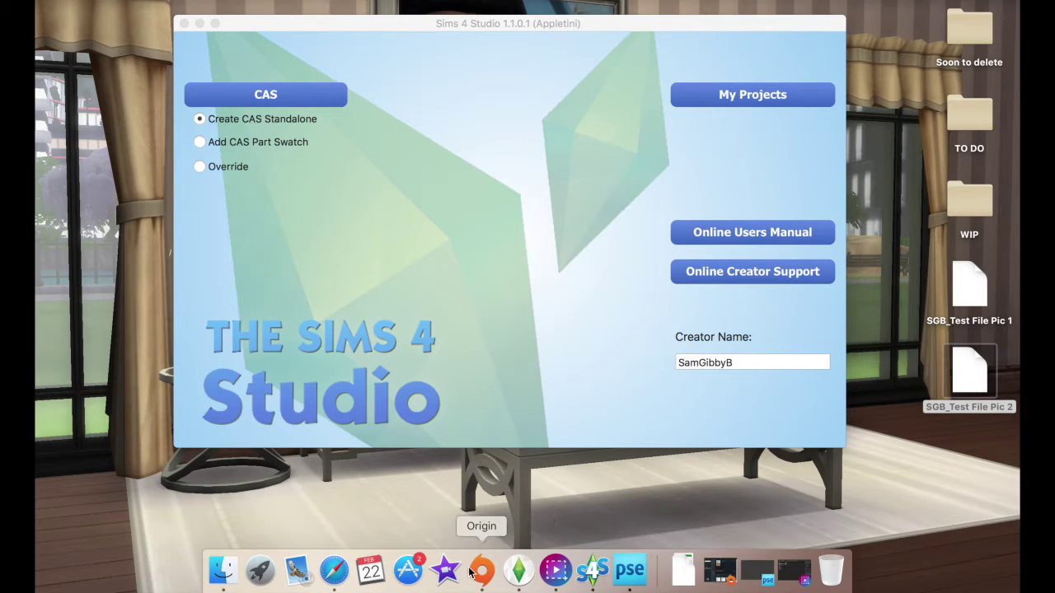
# Step: Switch to Safari and examine the Blank Meshes Canvas and Rugs download page for recolorable picture meshes
pyautogui.click(333, 574)
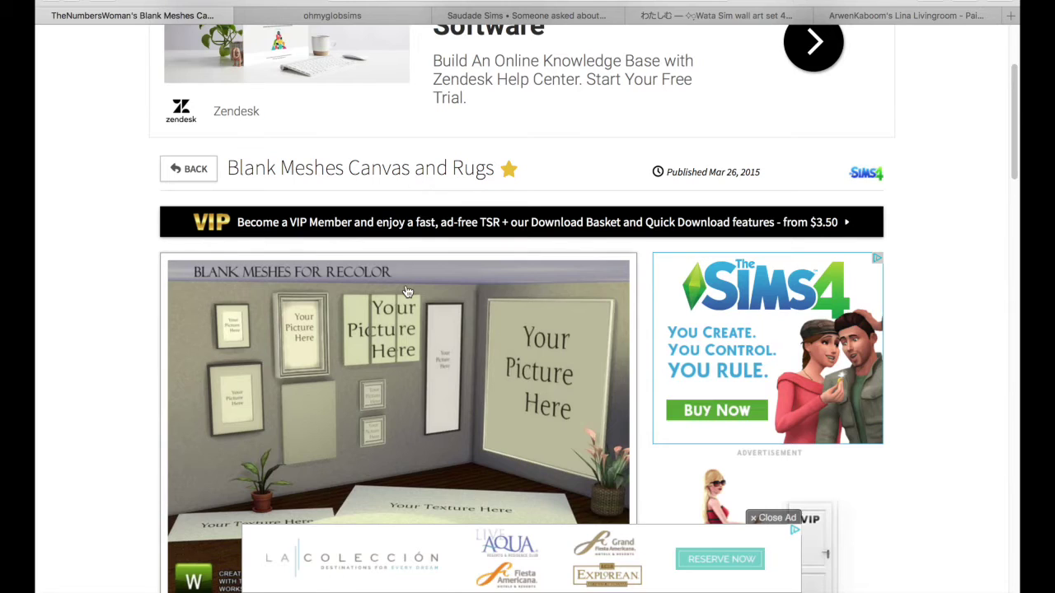
pyautogui.scroll(-1, 266, 239)
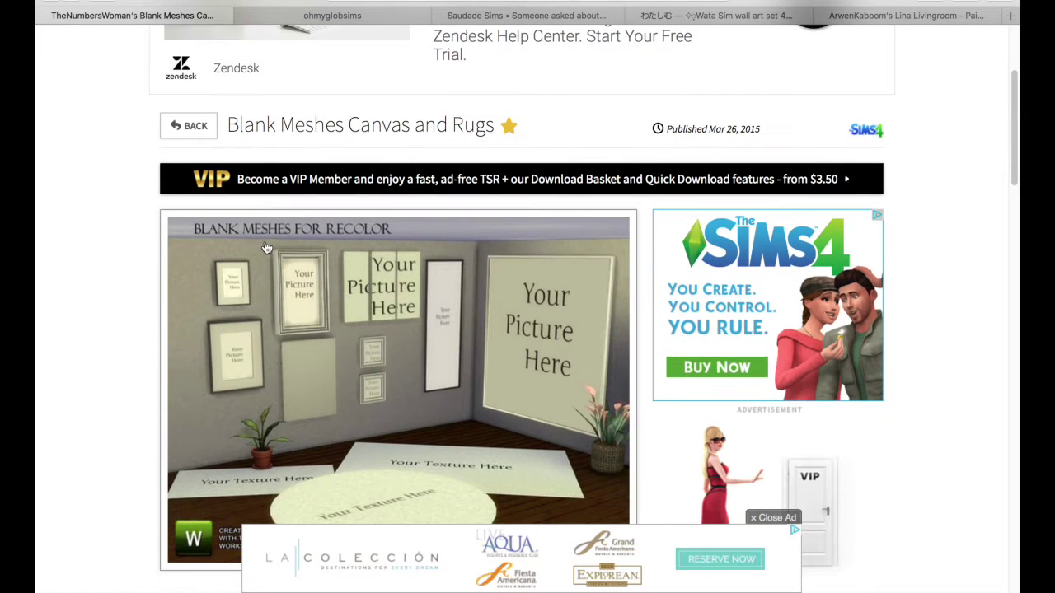
pyautogui.scroll(-6, 266, 249)
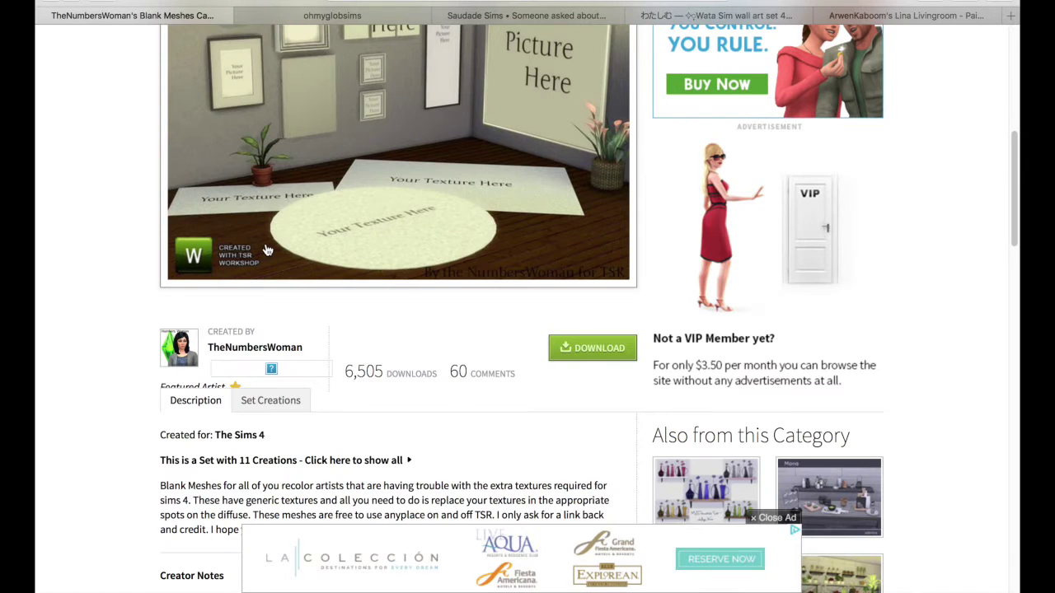
pyautogui.scroll(2, 266, 249)
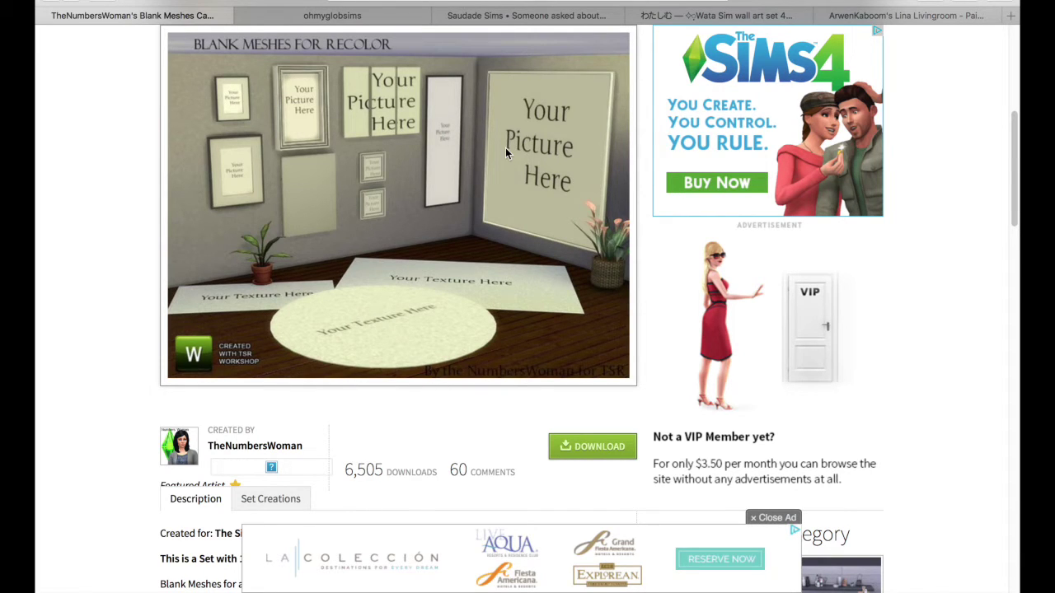
# Step: Examine the Valentine's Day Art, nature painting recolors, Wata Sim wall art set 4 and Lina Livingroom wall paintings pages
pyautogui.click(388, 16)
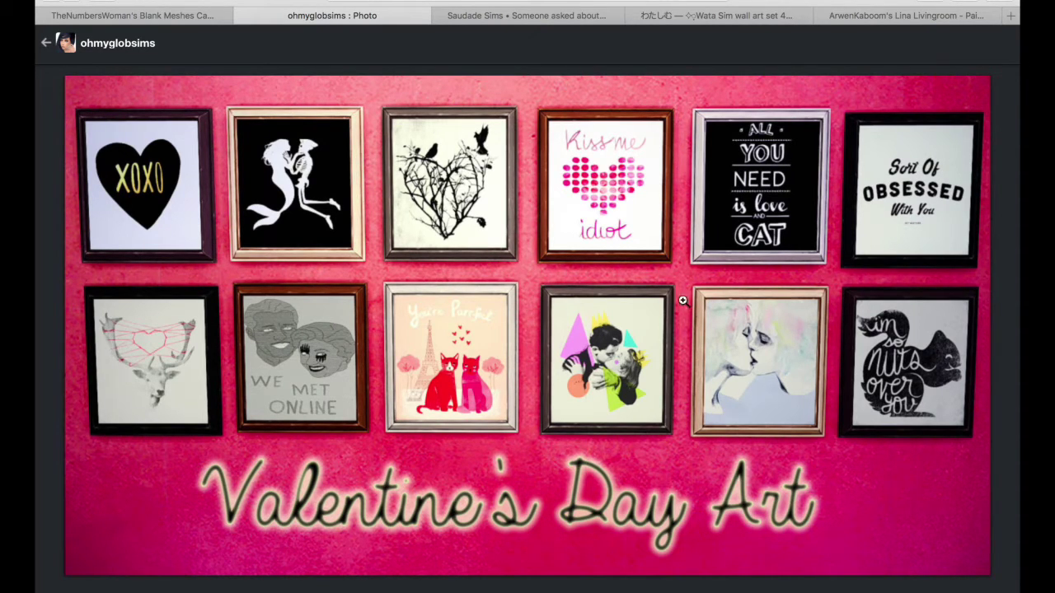
pyautogui.click(563, 18)
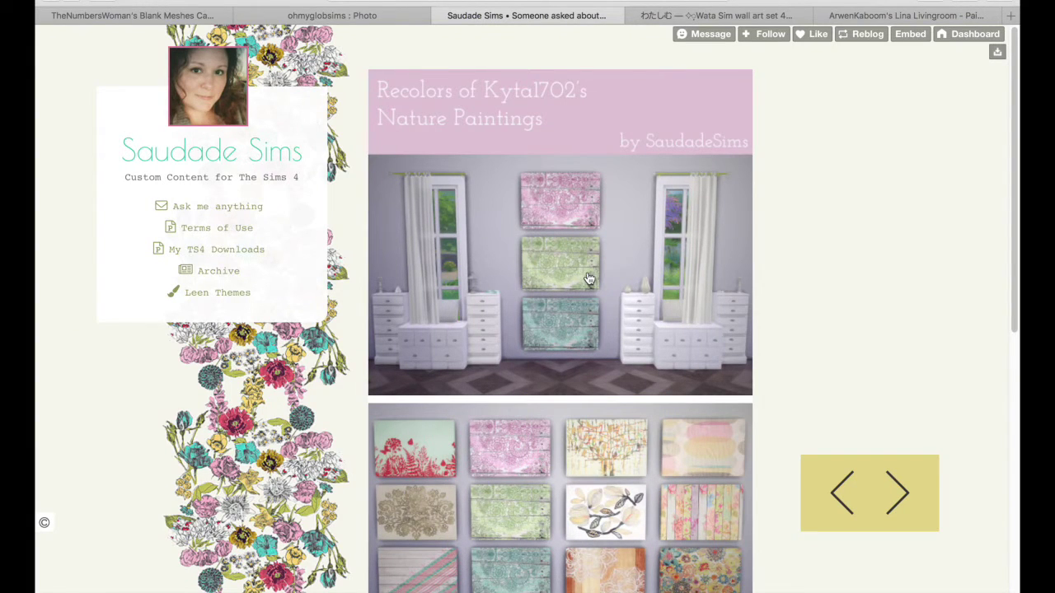
pyautogui.scroll(-3, 637, 439)
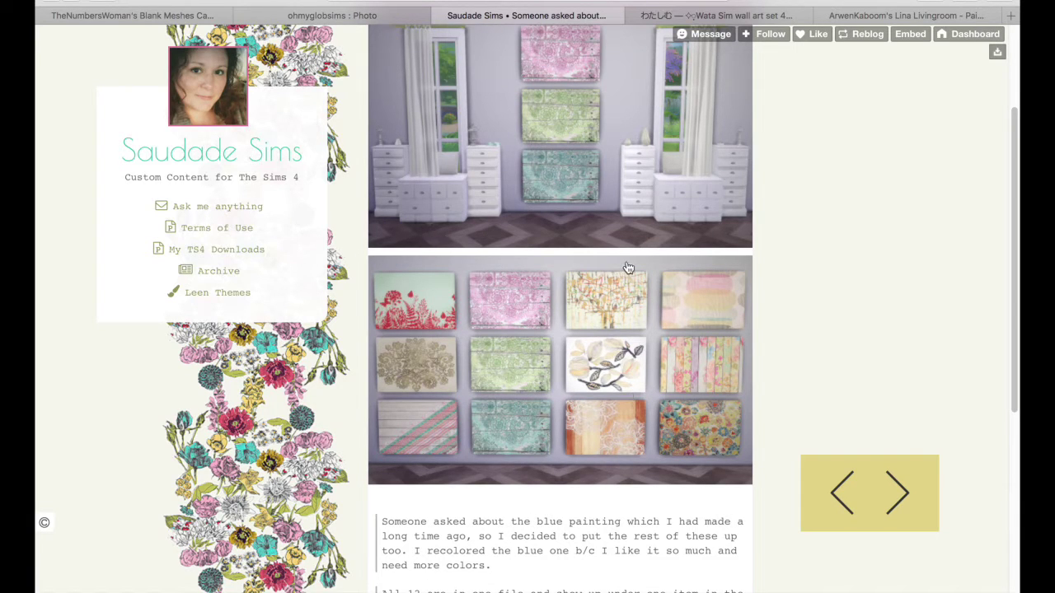
pyautogui.click(783, 18)
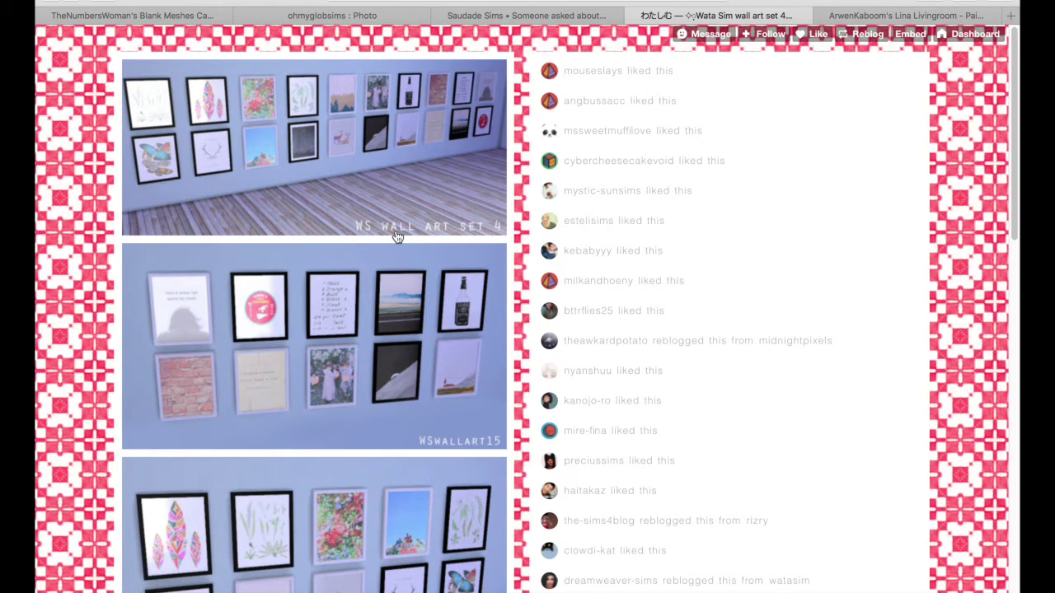
pyautogui.click(362, 171)
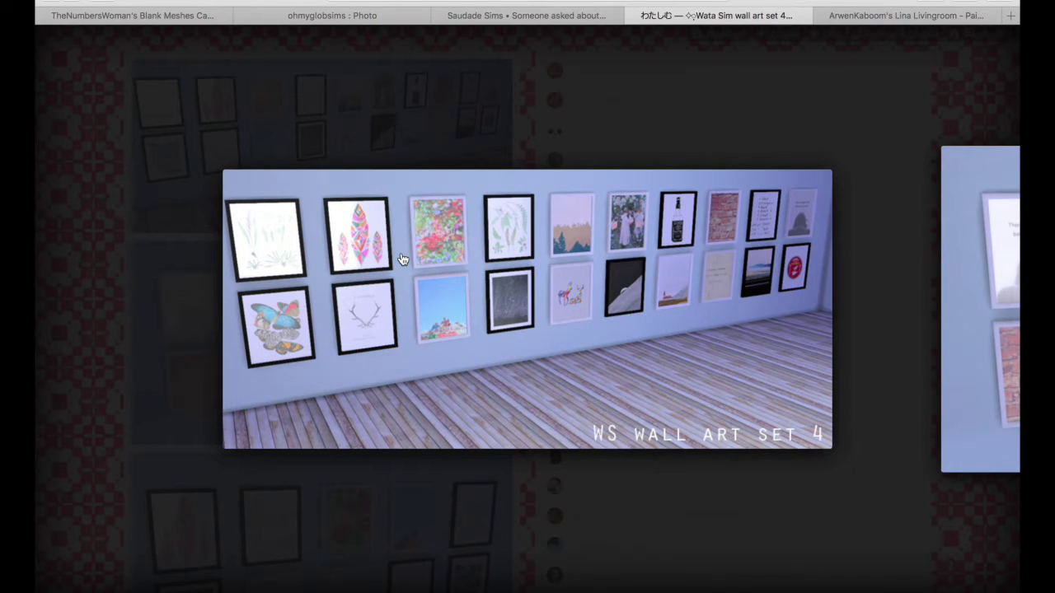
pyautogui.click(880, 20)
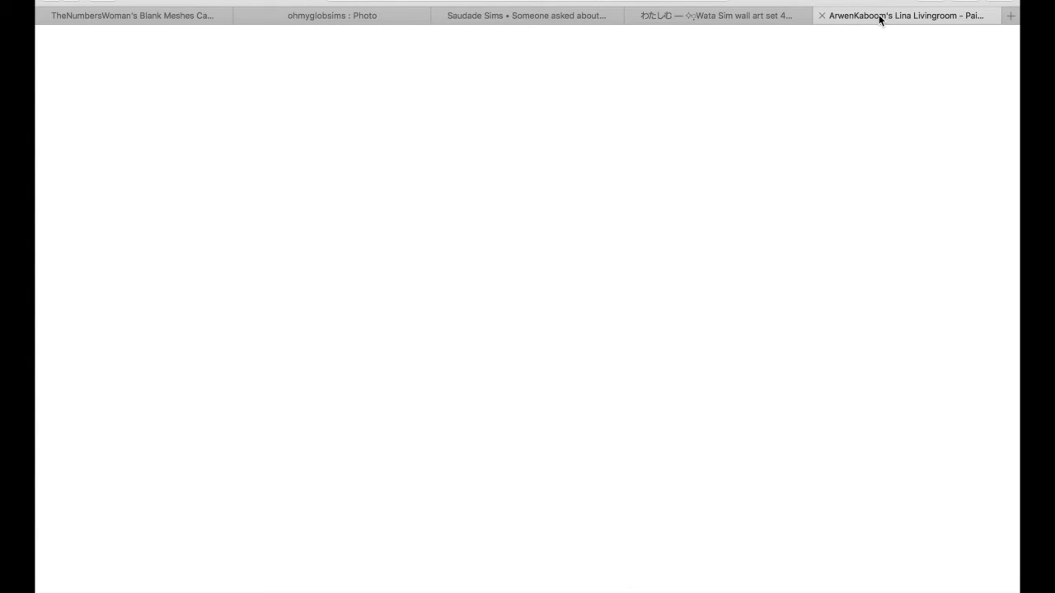
pyautogui.scroll(-3, 387, 227)
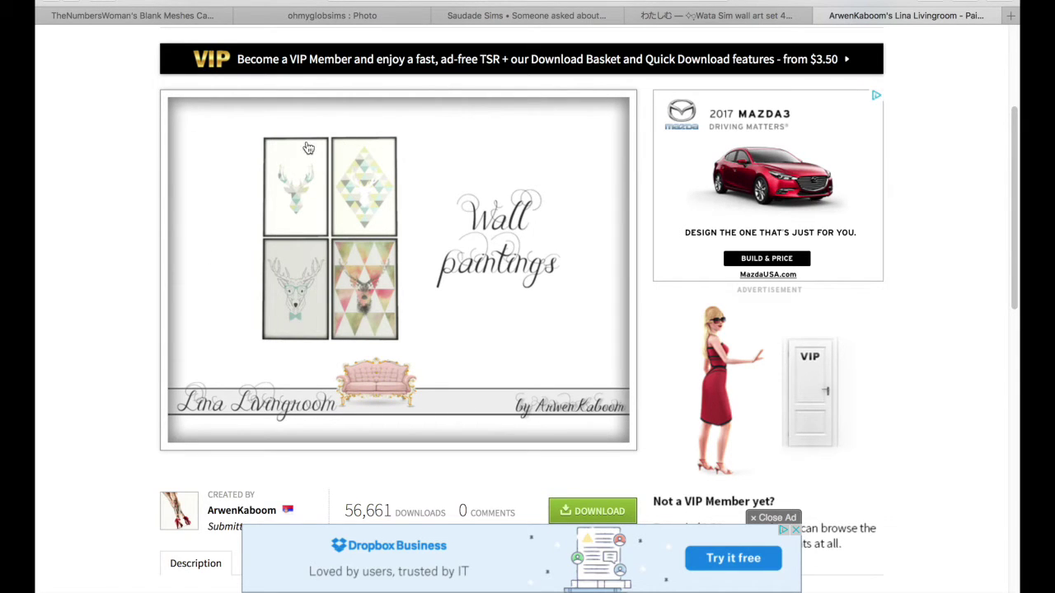
# Step: Review the open wall art pages once more and return to Sims 4 Studio
pyautogui.click(216, 15)
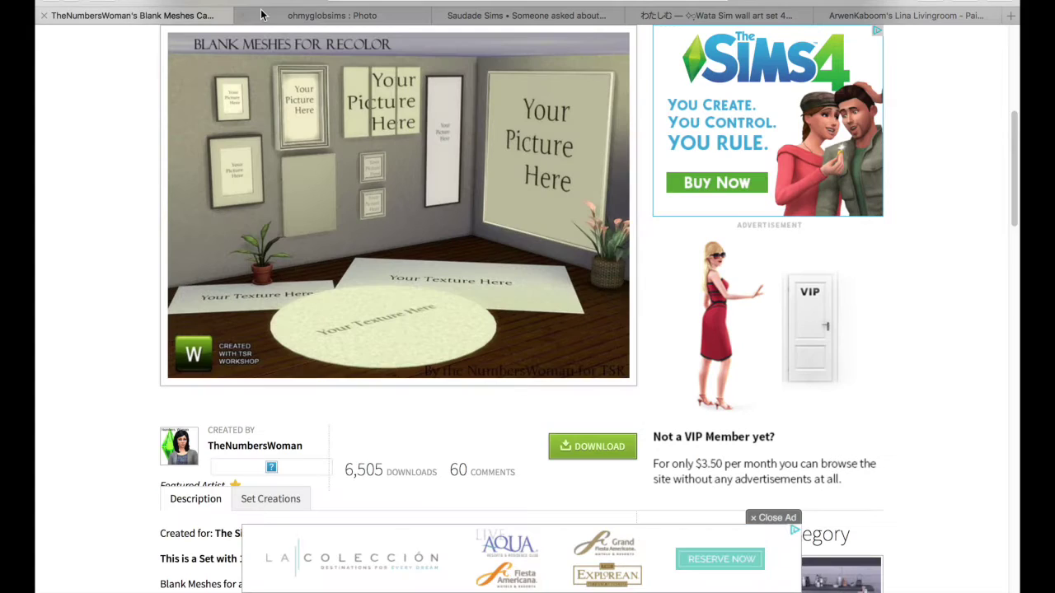
pyautogui.click(261, 15)
pyautogui.click(444, 15)
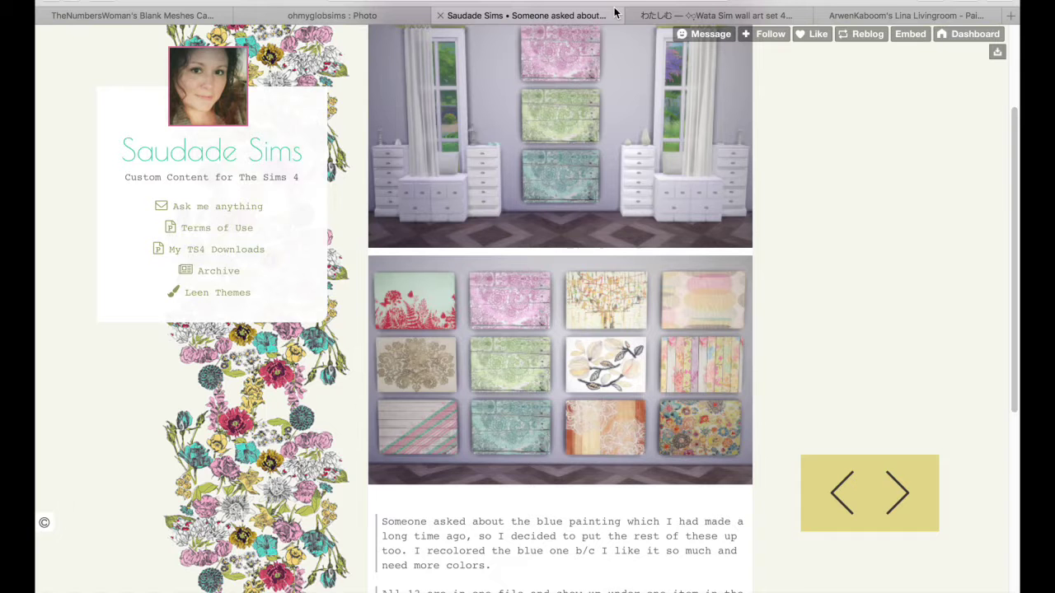
pyautogui.click(706, 18)
pyautogui.click(875, 23)
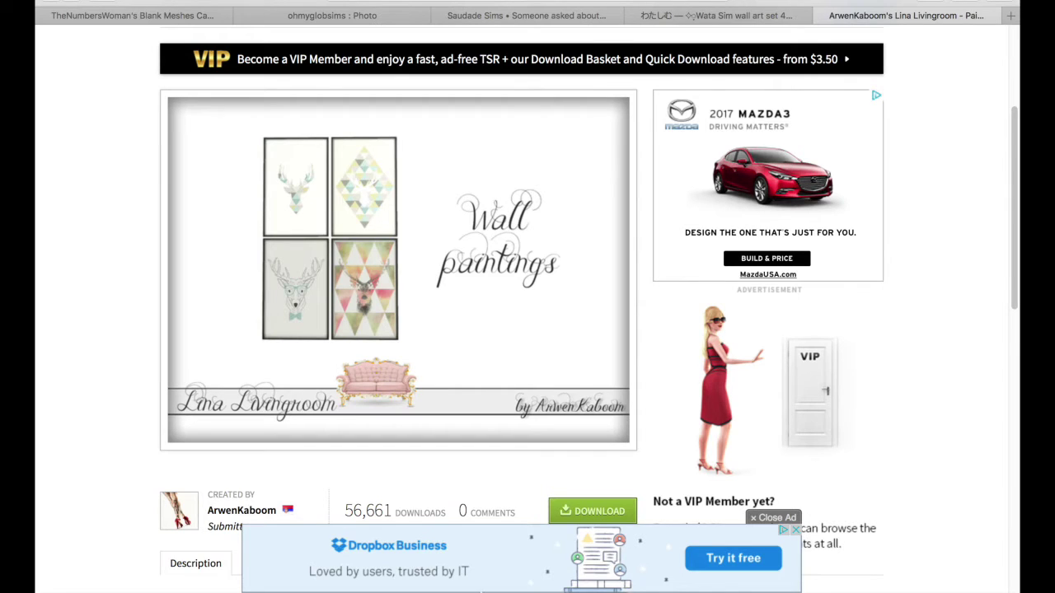
pyautogui.click(16, 2)
pyautogui.moveTo(90, 2)
pyautogui.press('super+q')
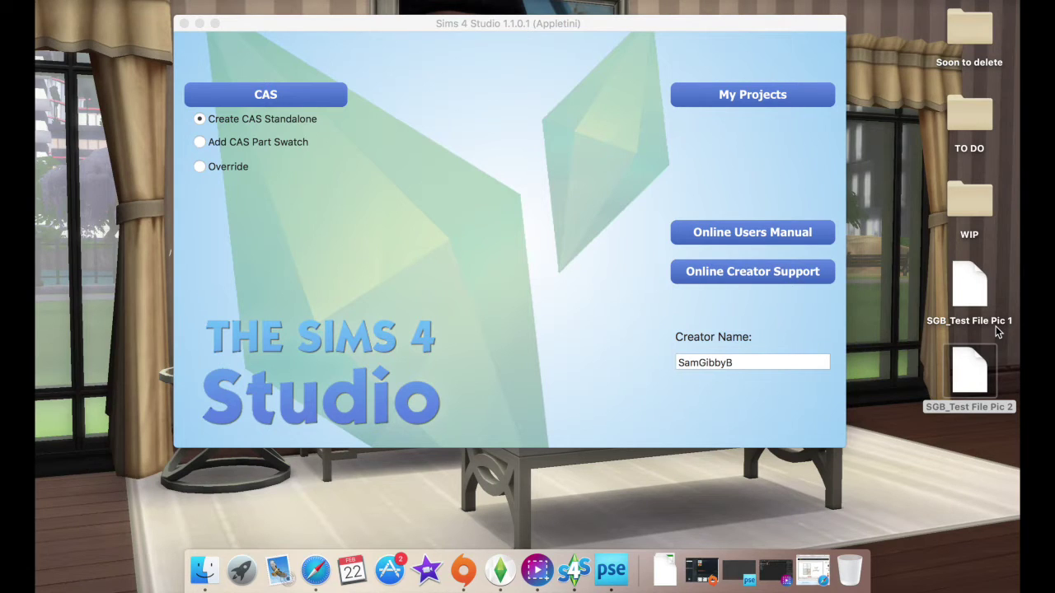
# Step: Check which of the Desktop files can be opened as projects in Sims 4 Studio
pyautogui.click(739, 90)
pyautogui.click(738, 93)
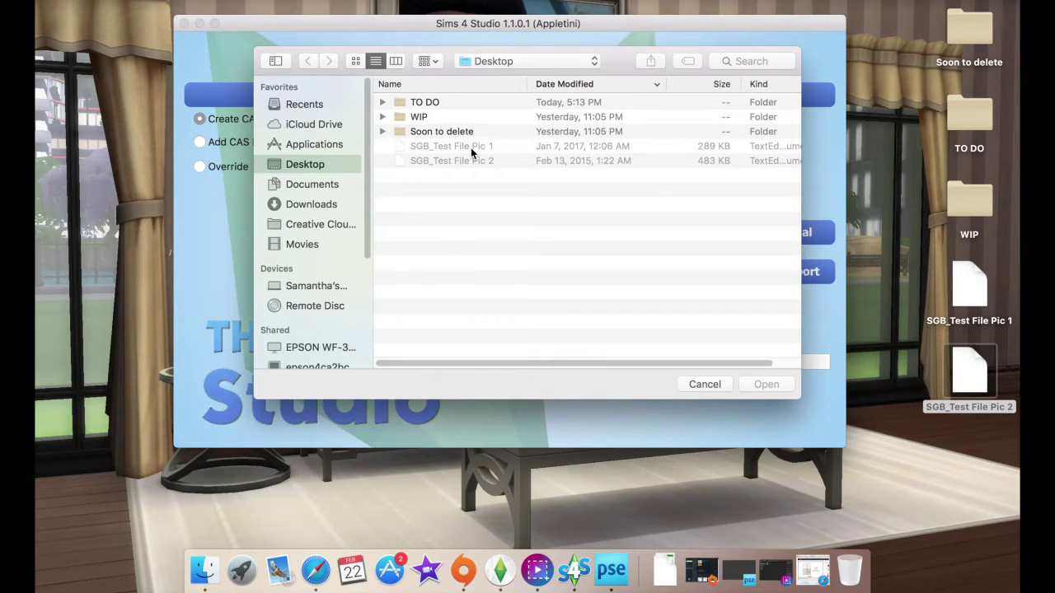
pyautogui.click(970, 371)
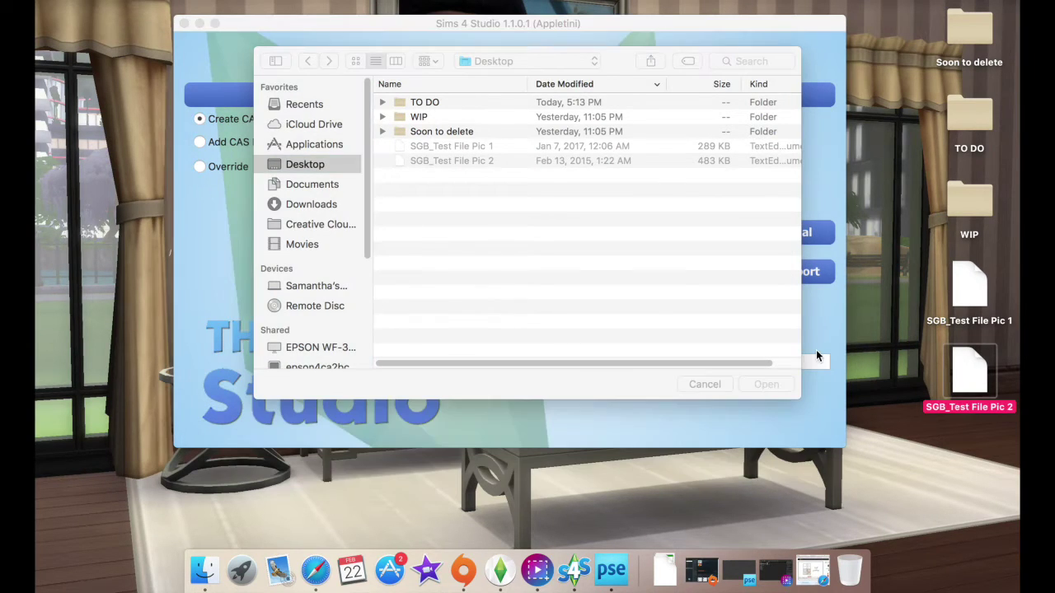
# Step: Rename the desktop file SGB_Test File Pic 1 as SGB_Test File Pic 1.package
pyautogui.click(969, 296)
pyautogui.rightClick(970, 296)
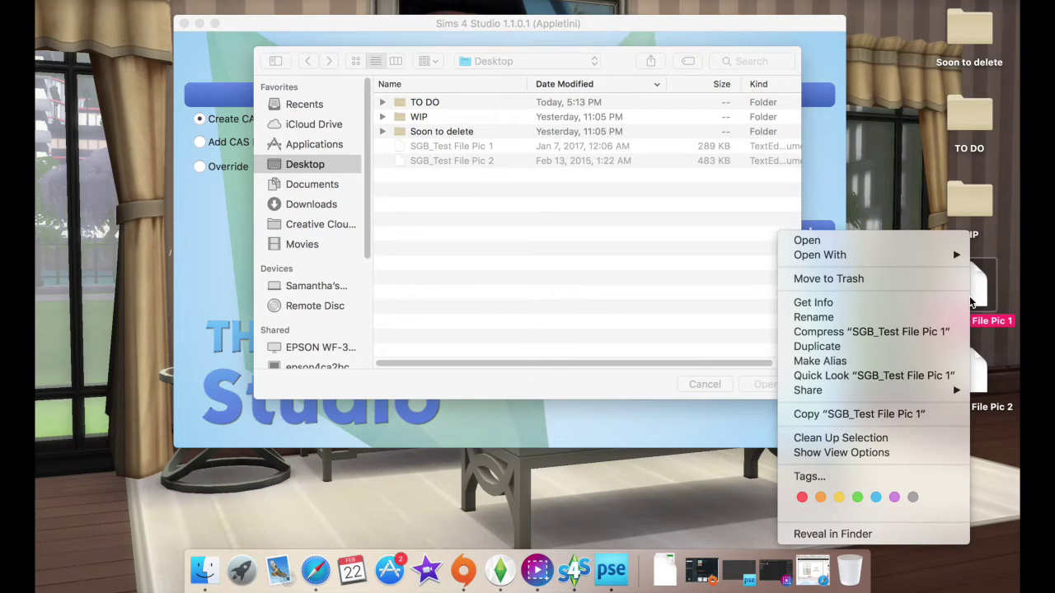
pyautogui.click(855, 316)
pyautogui.click(1011, 322)
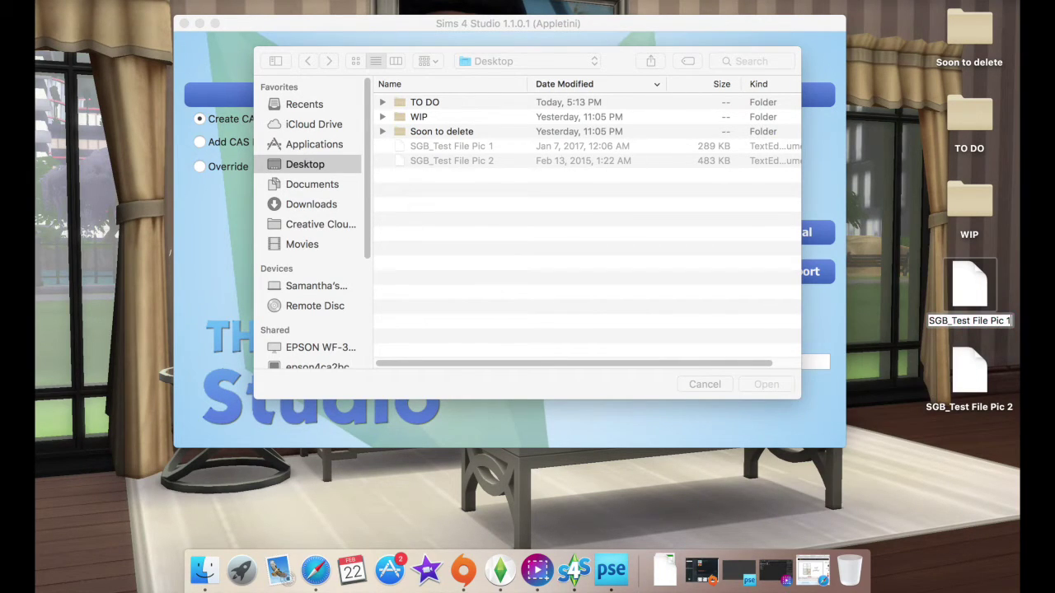
pyautogui.write('.package')
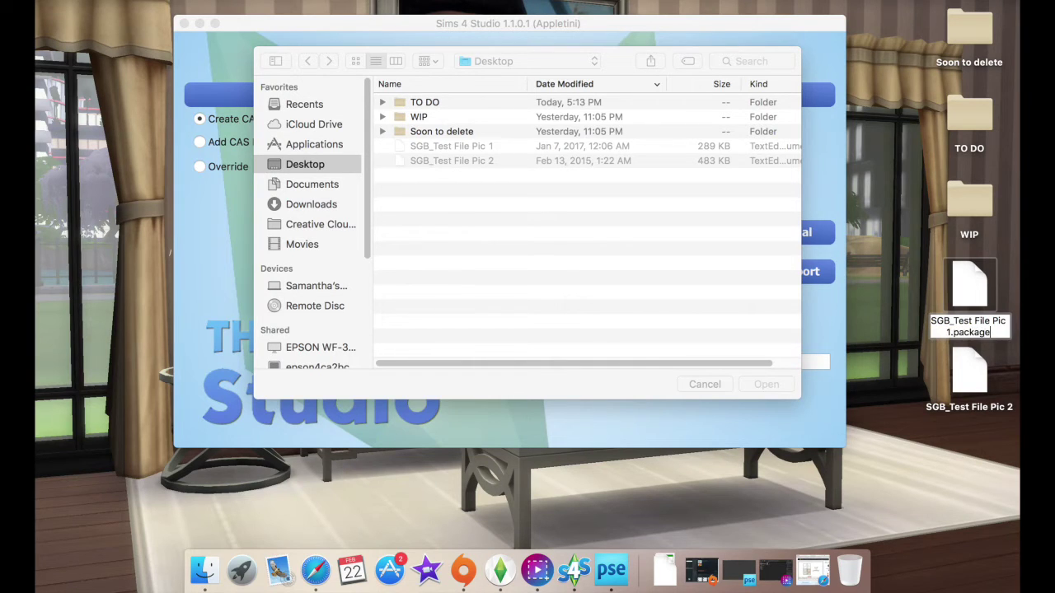
pyautogui.press('Return')
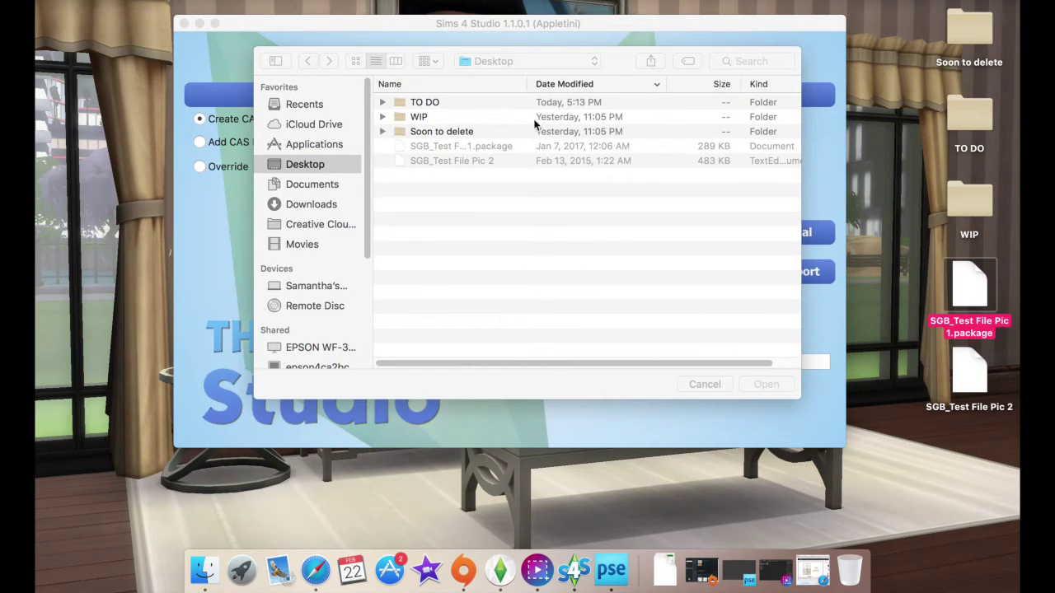
# Step: Rename the desktop file SGB_Test File Pic 2 as SGB_Test File Pic 2.package
pyautogui.rightClick(975, 371)
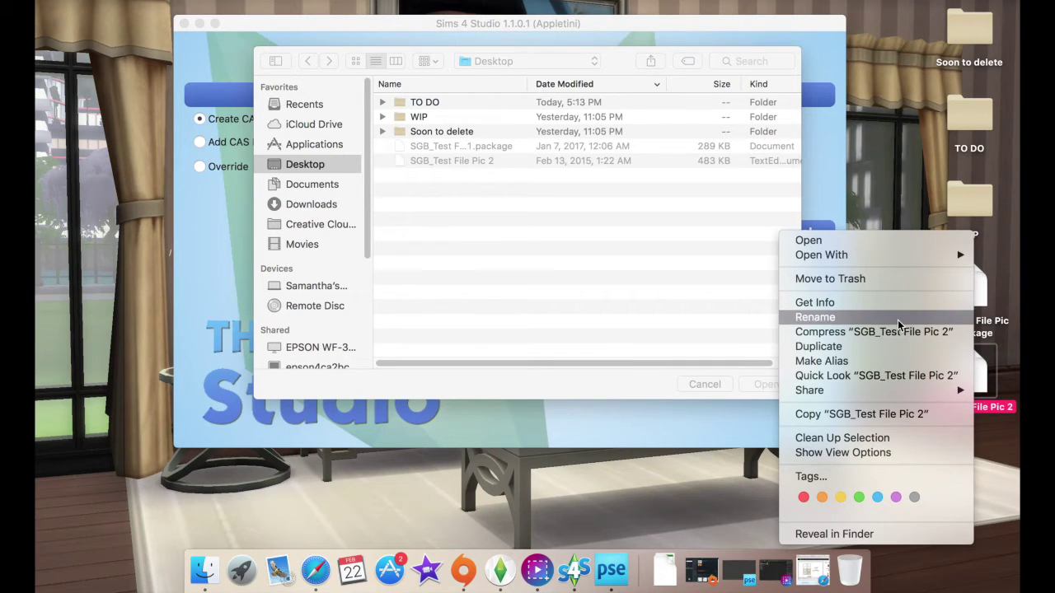
pyautogui.click(897, 320)
pyautogui.write('.package')
pyautogui.press('Return')
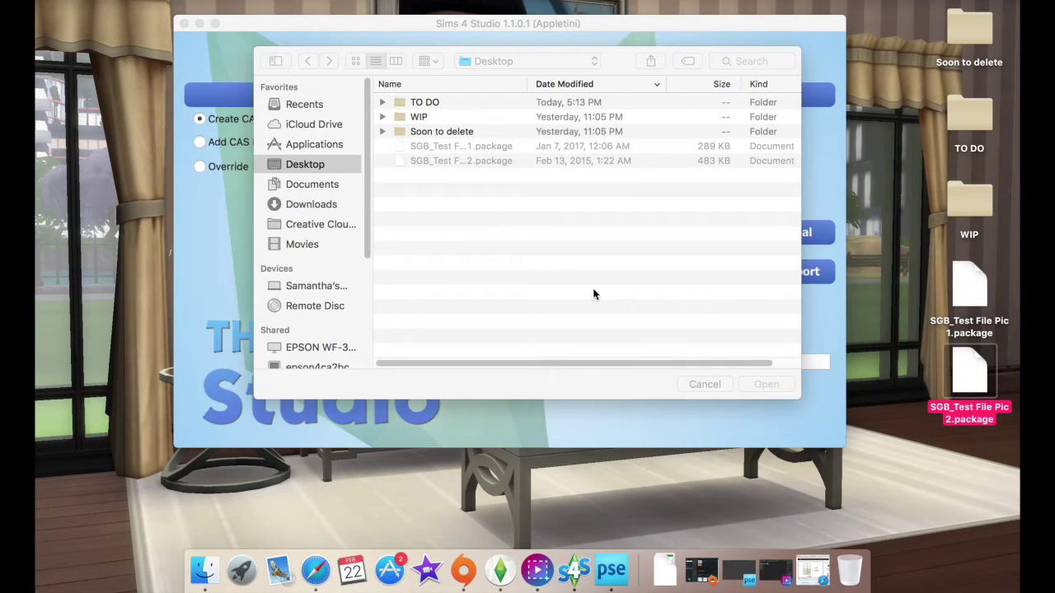
# Step: Restart the project file selection and open SGB_Test File Pic 1.package from the Desktop
pyautogui.click(449, 70)
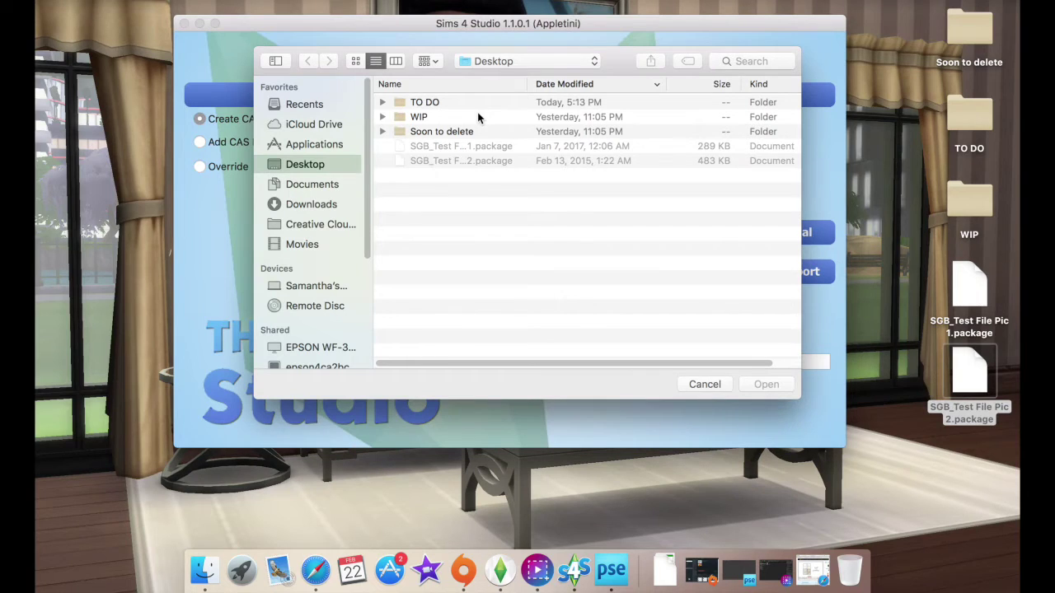
pyautogui.click(483, 132)
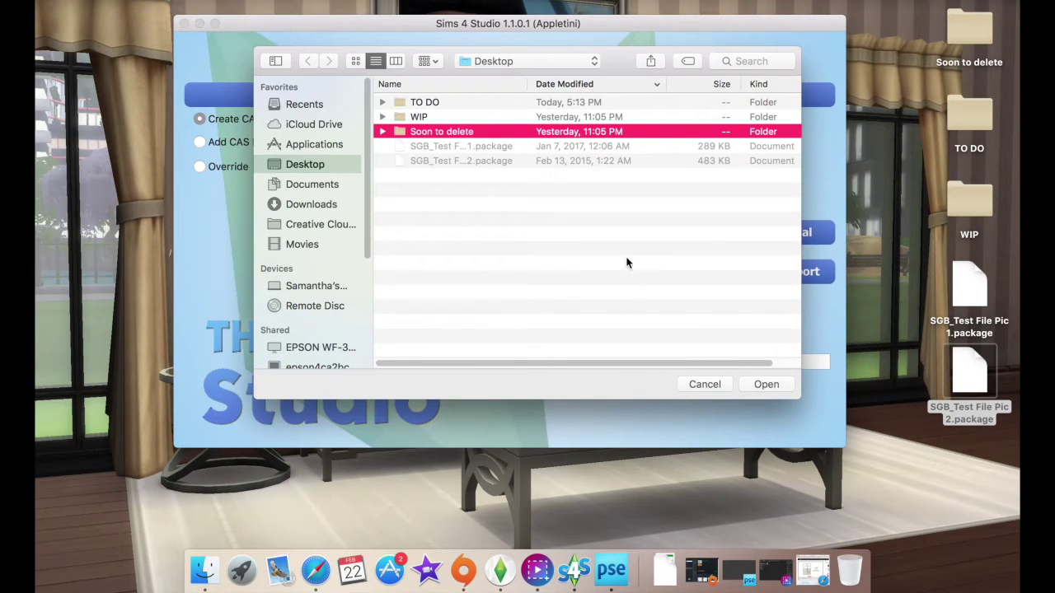
pyautogui.click(704, 384)
pyautogui.click(785, 99)
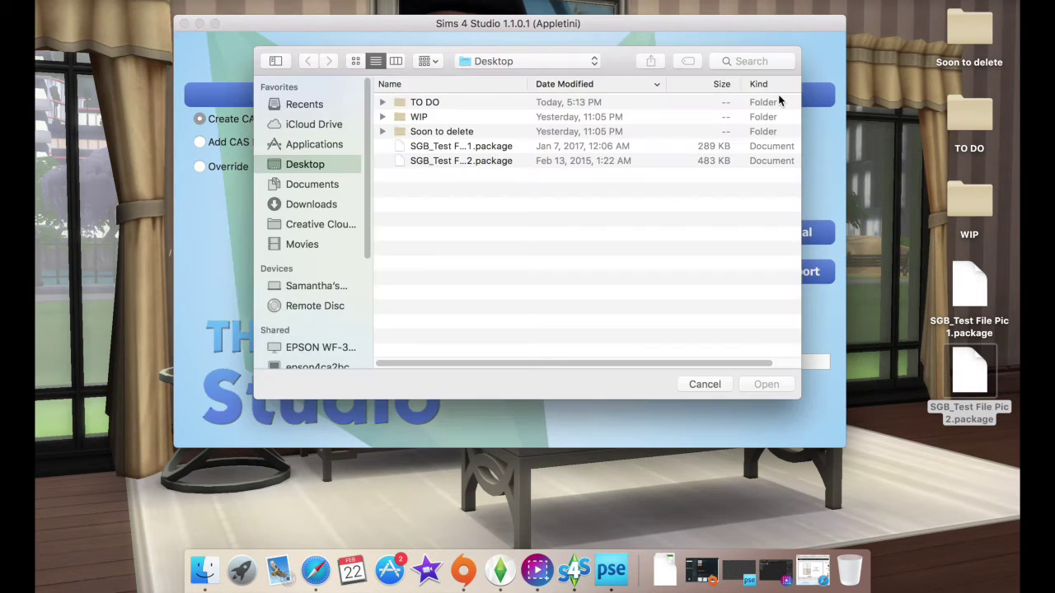
pyautogui.click(778, 99)
pyautogui.click(500, 146)
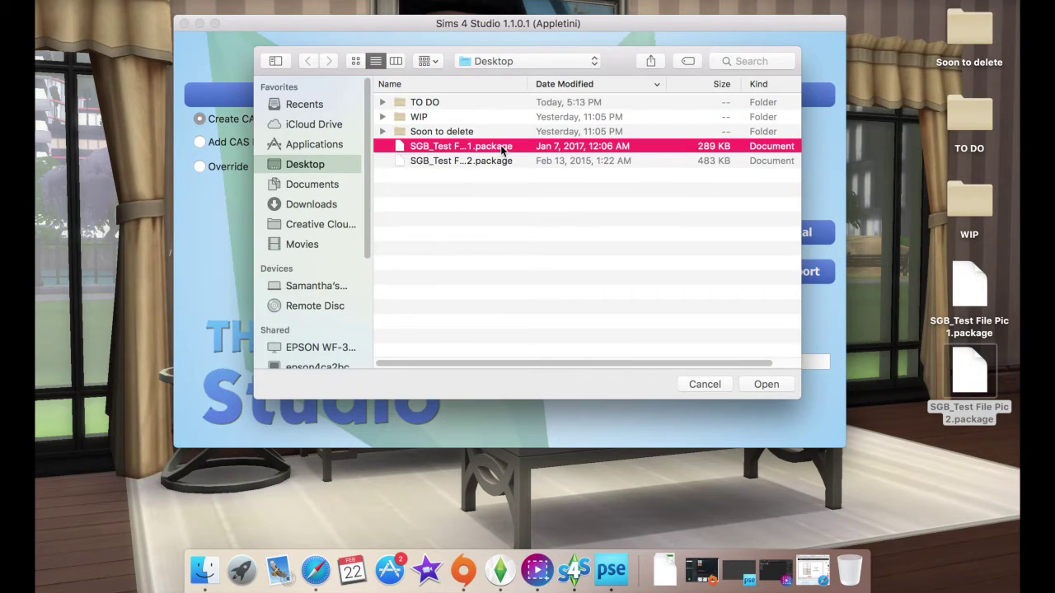
pyautogui.click(779, 389)
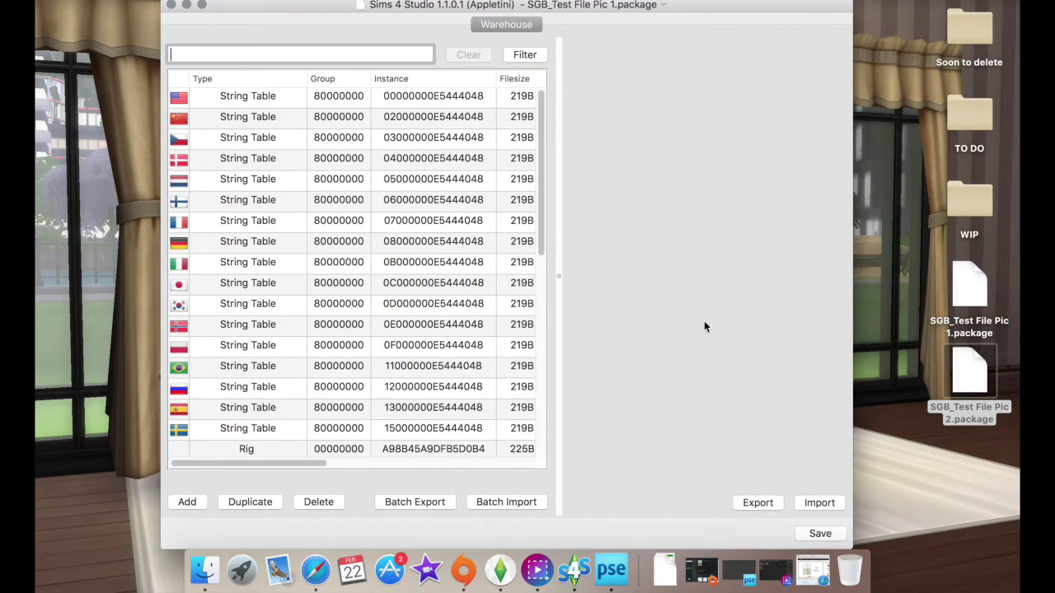
# Step: Preview the DST Image entries of the package to examine each deer picture texture and its frame layout
pyautogui.moveTo(546, 231); pyautogui.dragTo(544, 282)
pyautogui.scroll(-1, 544, 280)
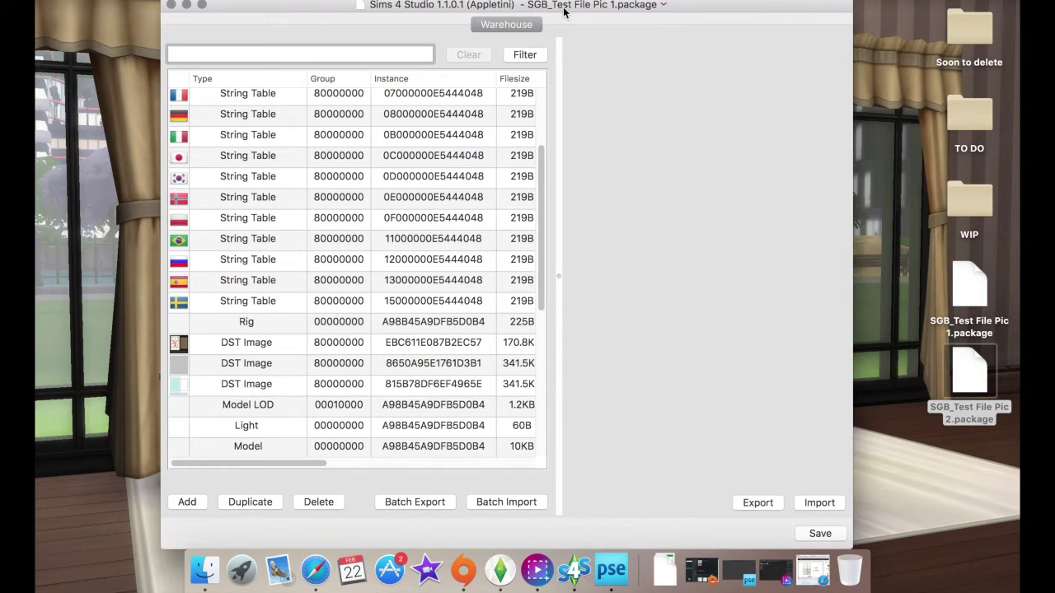
pyautogui.click(251, 344)
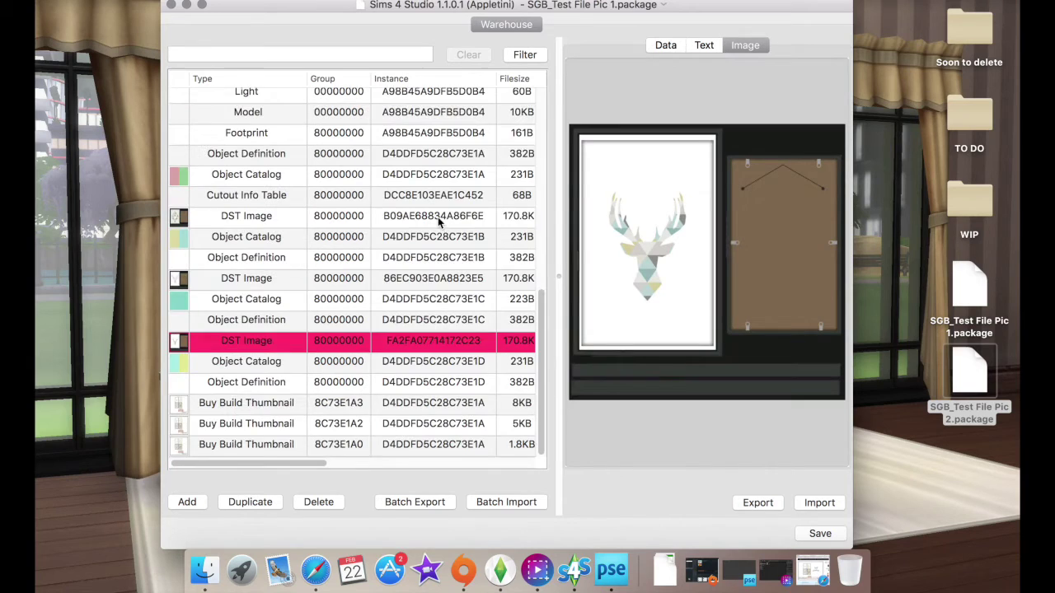
pyautogui.scroll(8, 258, 234)
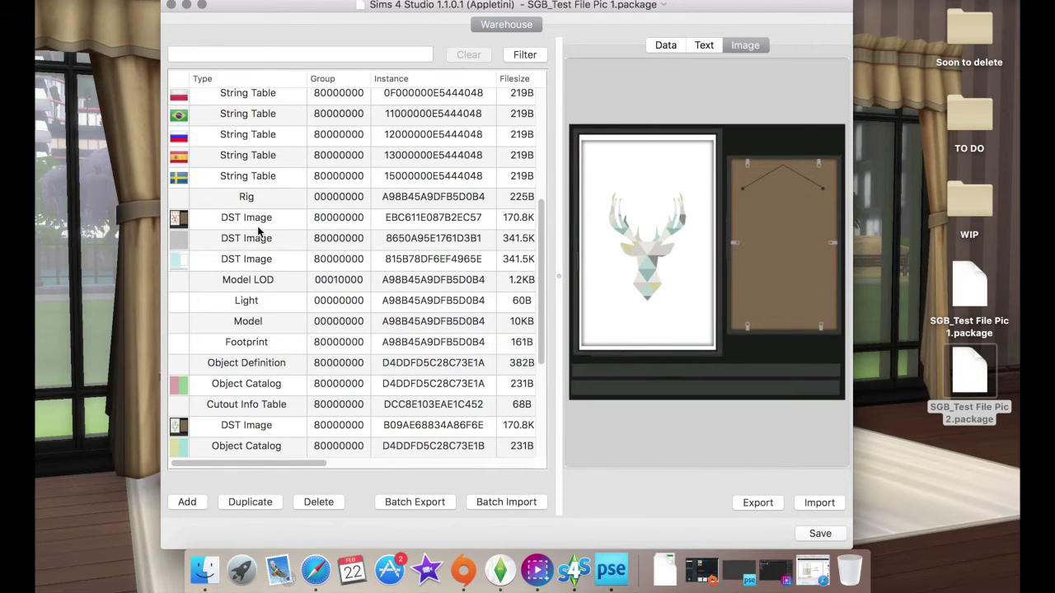
pyautogui.click(257, 227)
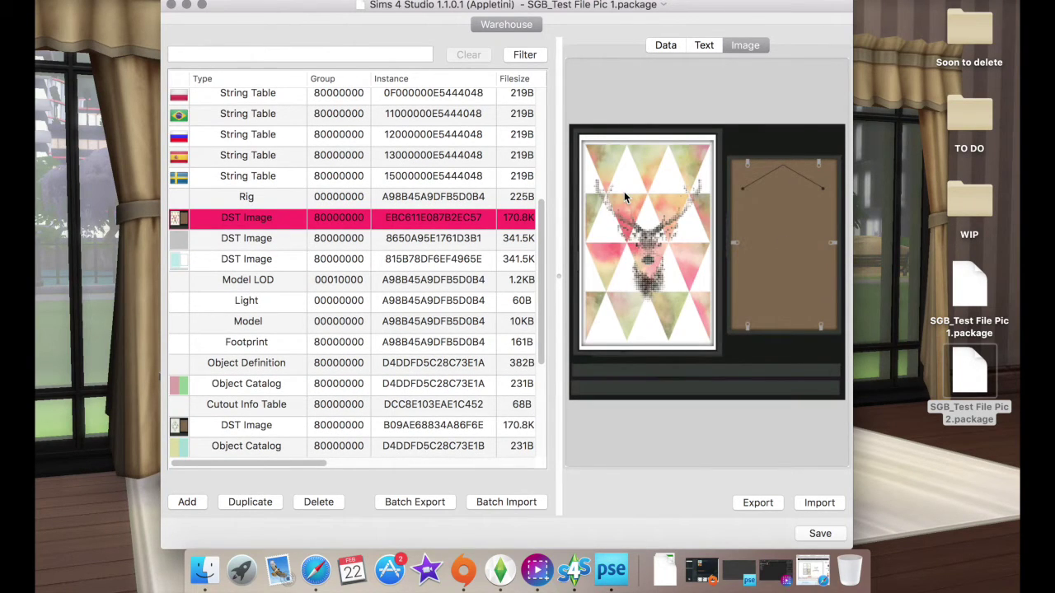
pyautogui.click(319, 424)
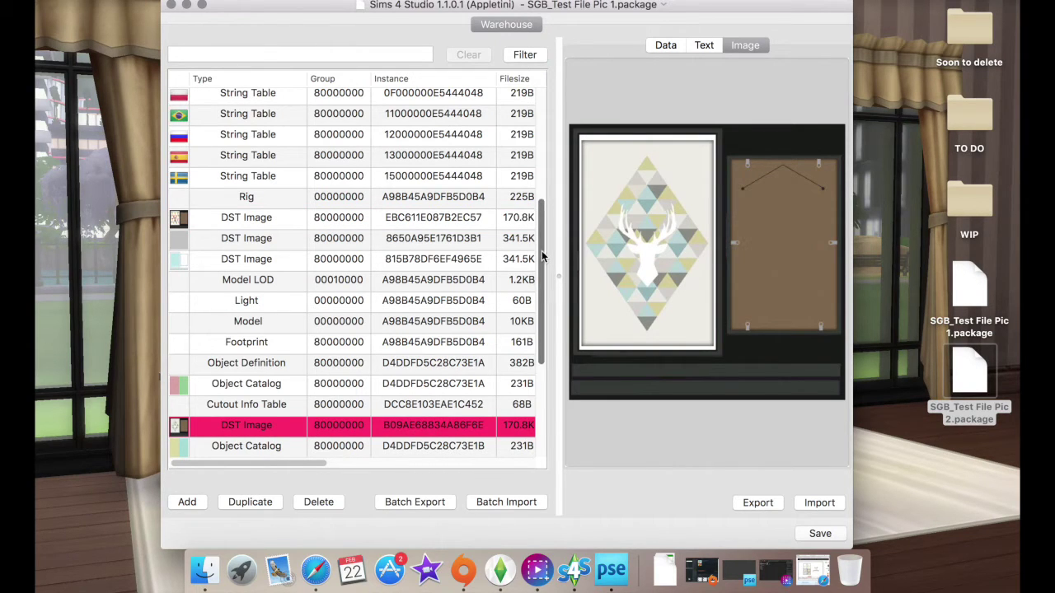
pyautogui.scroll(-3, 542, 250)
pyautogui.scroll(-3, 535, 327)
pyautogui.click(259, 278)
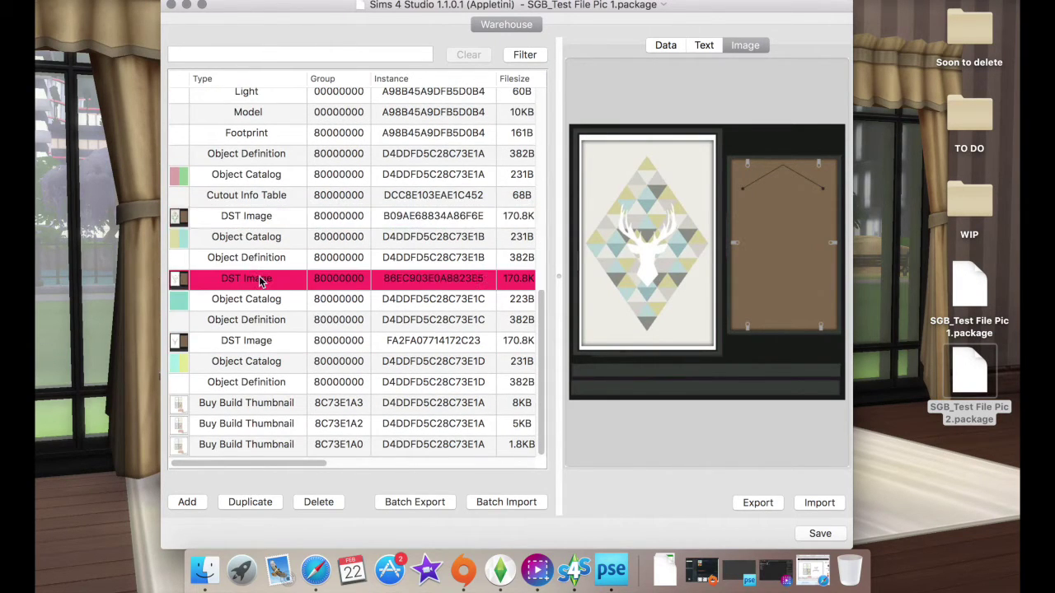
pyautogui.click(249, 339)
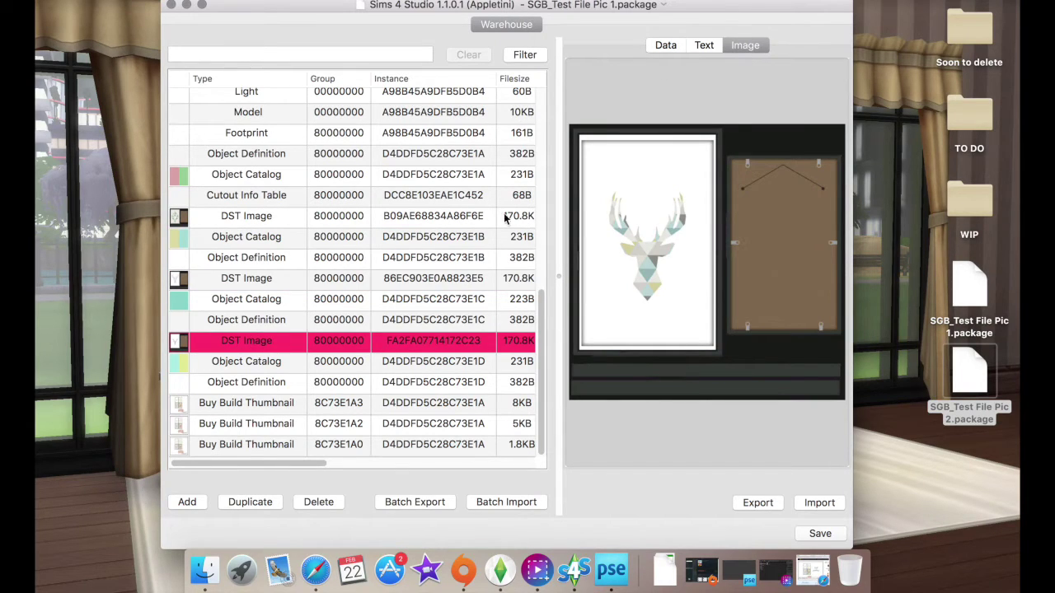
# Step: Preview the Buy Build Thumbnail entries and the DST Image with the white deer on a diamond pattern
pyautogui.click(253, 424)
pyautogui.click(252, 445)
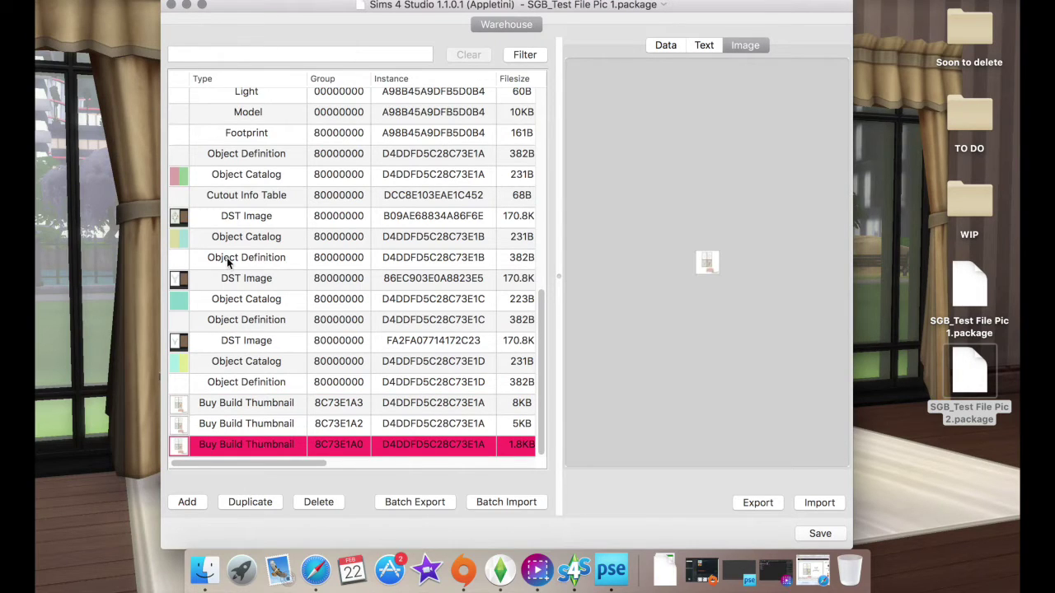
pyautogui.click(237, 218)
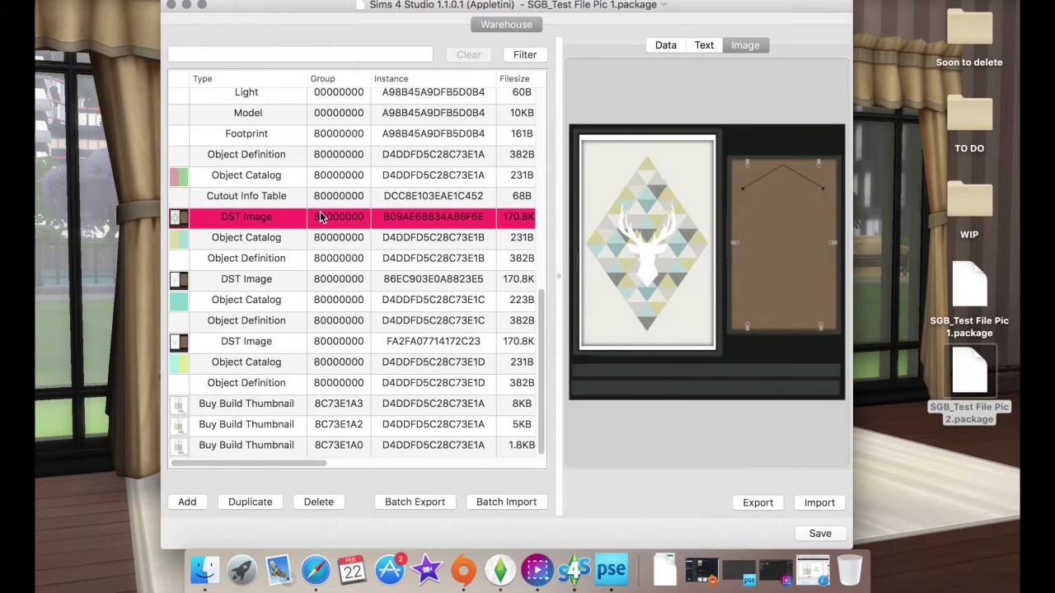
pyautogui.scroll(3, 280, 206)
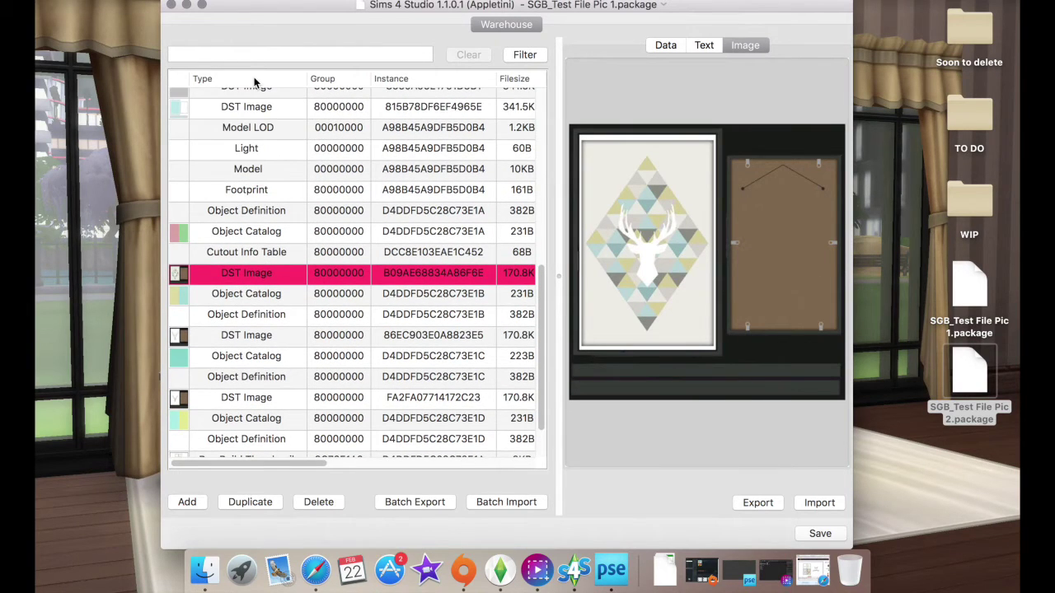
pyautogui.scroll(1, 284, 125)
pyautogui.scroll(1, 285, 124)
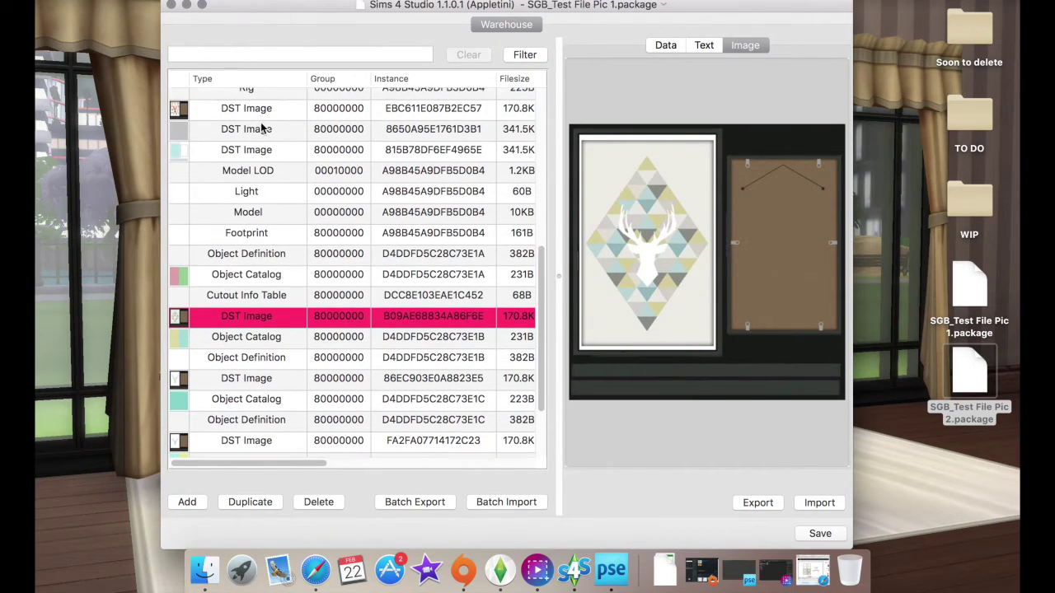
# Step: Export the DST Image with the dotted deer on watercolor triangles to the Desktop as poster black frame
pyautogui.click(246, 108)
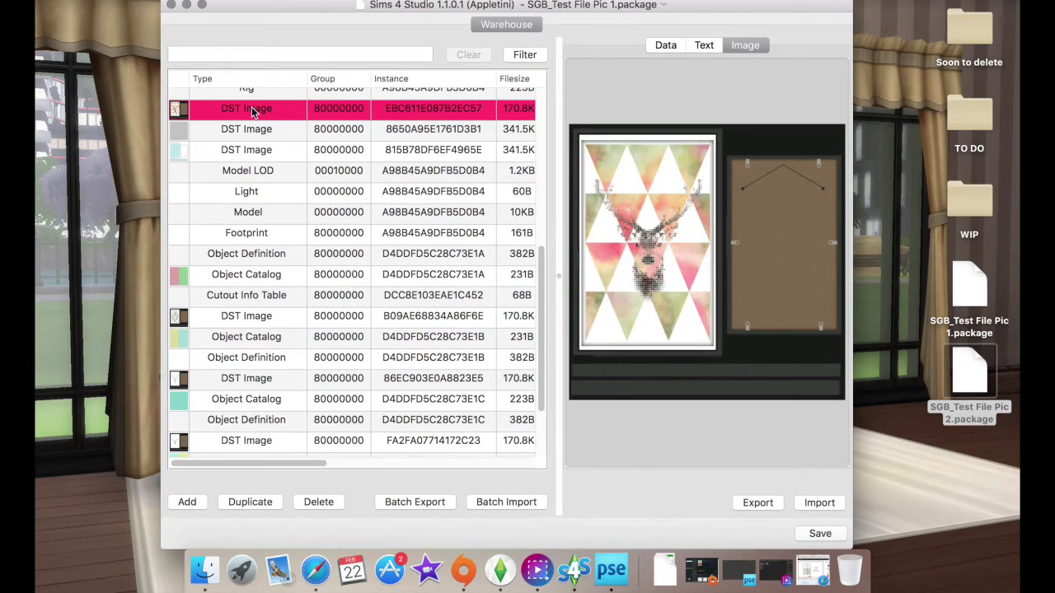
pyautogui.click(759, 503)
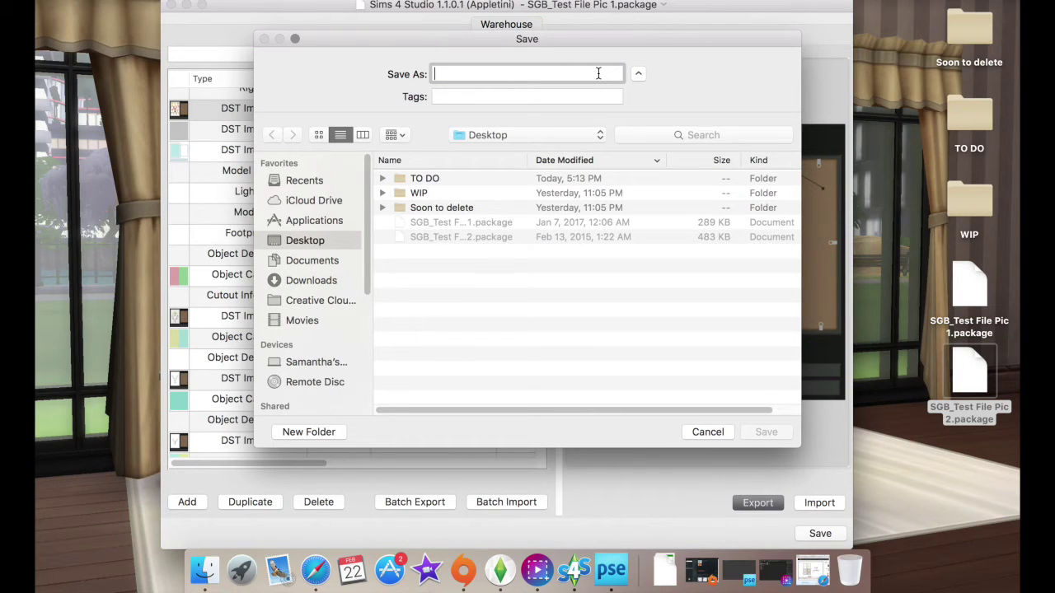
pyautogui.moveTo(565, 49); pyautogui.dragTo(613, 62)
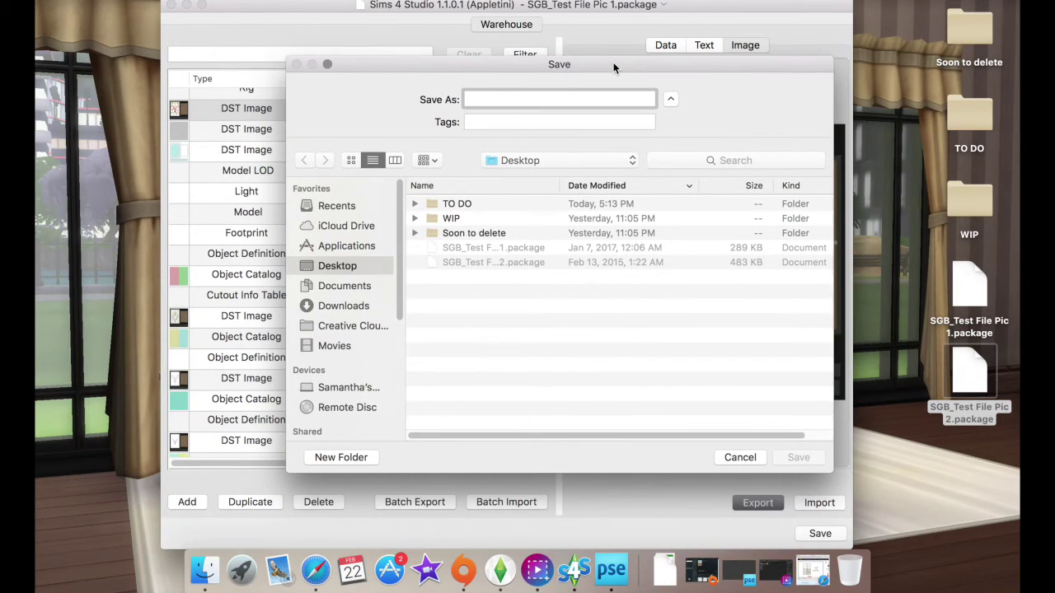
pyautogui.write('poster ')
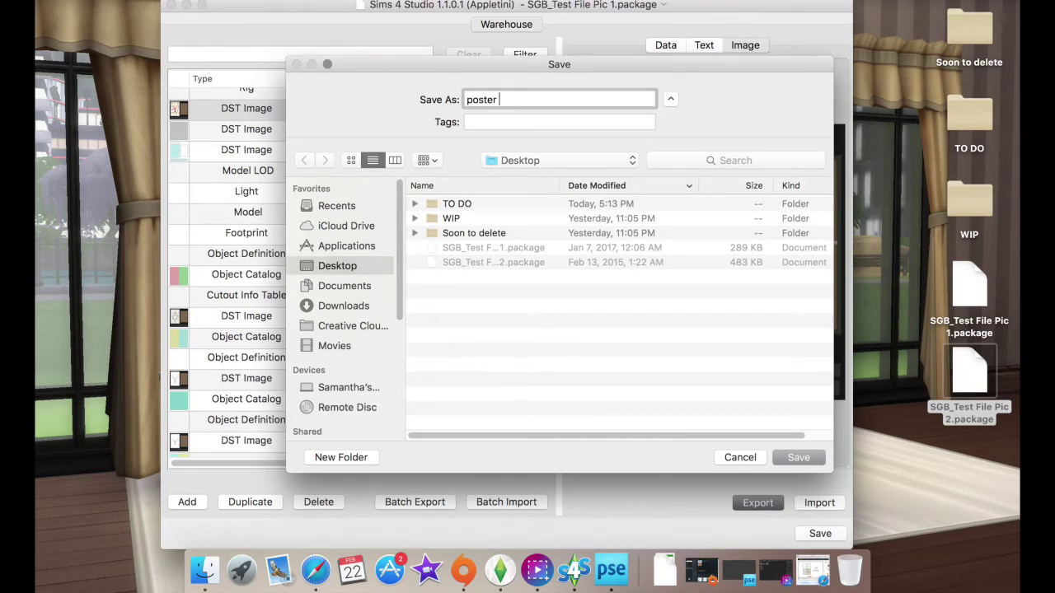
pyautogui.write('black frame')
pyautogui.click(787, 456)
pyautogui.click(1010, 272)
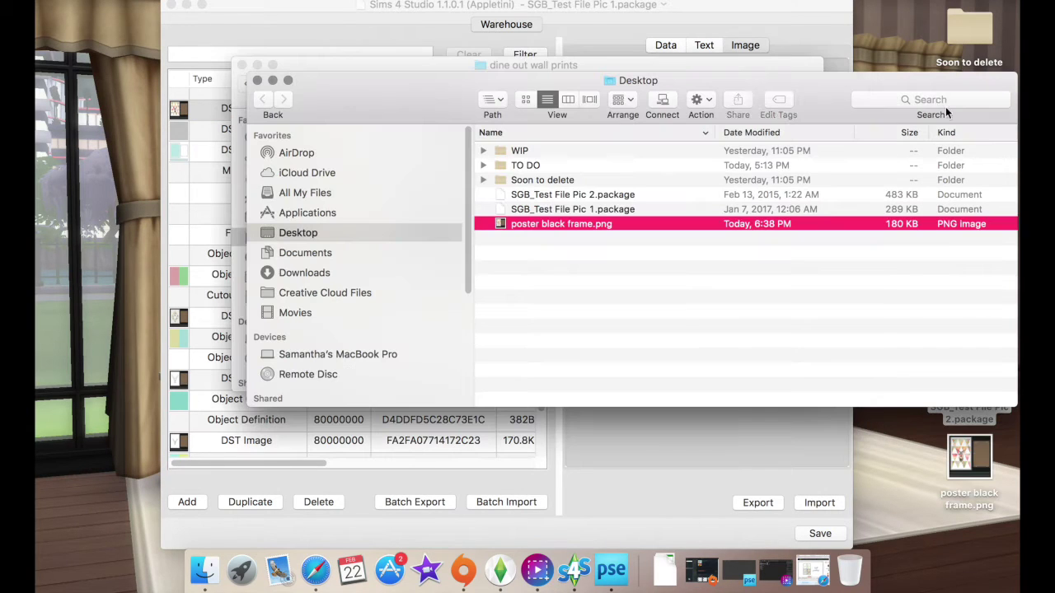
# Step: Switch to Photoshop Elements and open poster black frame.png from the Desktop
pyautogui.click(608, 577)
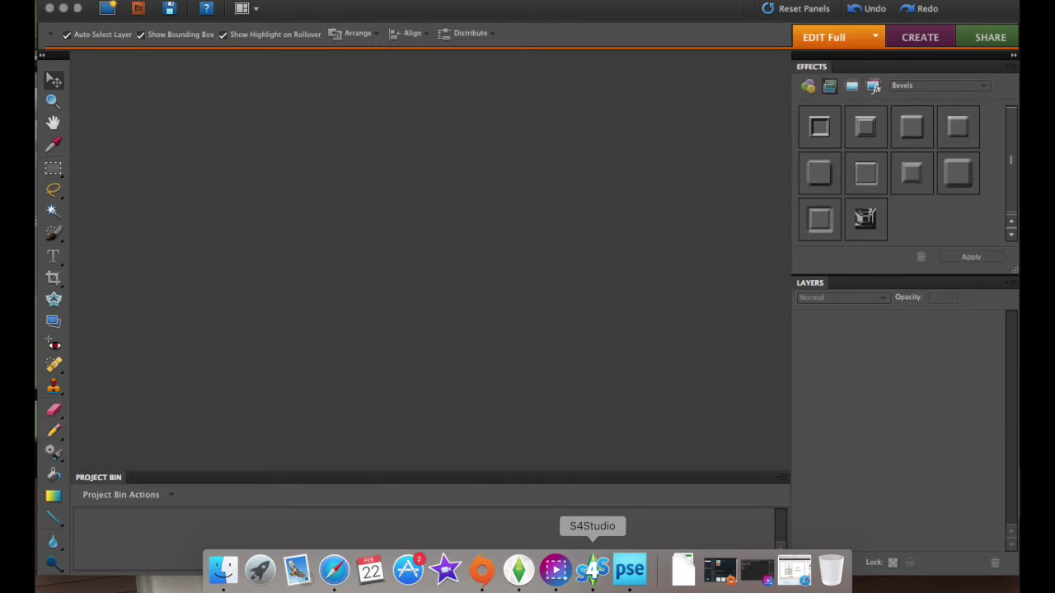
pyautogui.click(206, 0)
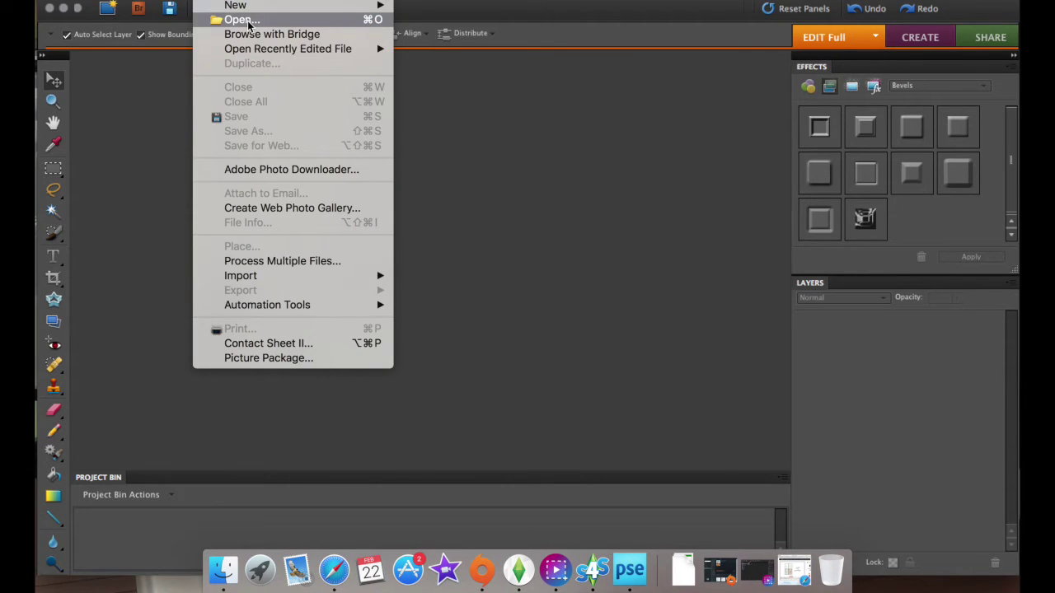
pyautogui.click(249, 23)
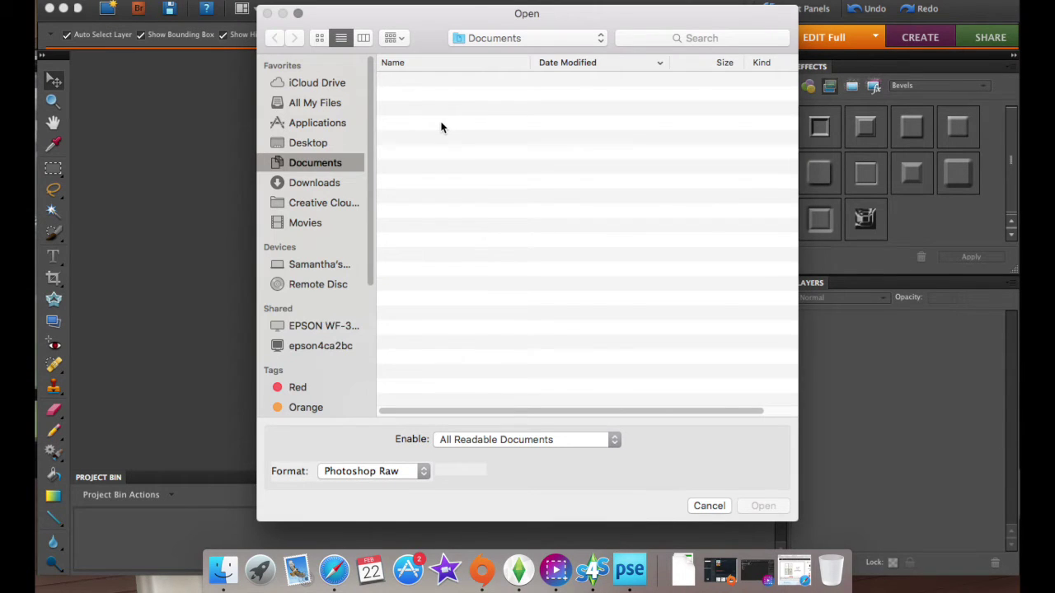
pyautogui.click(322, 143)
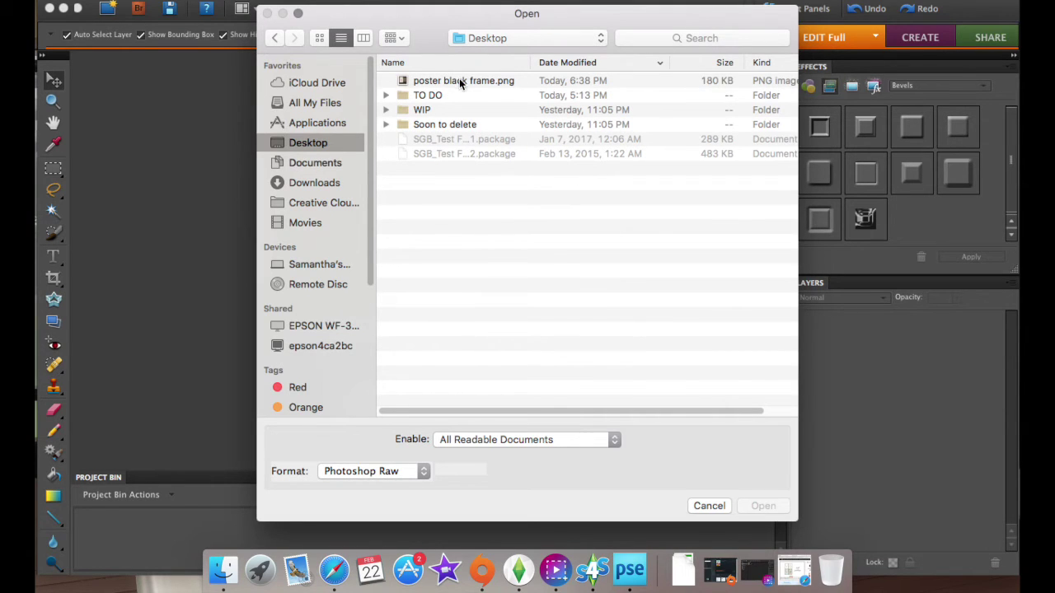
pyautogui.click(466, 80)
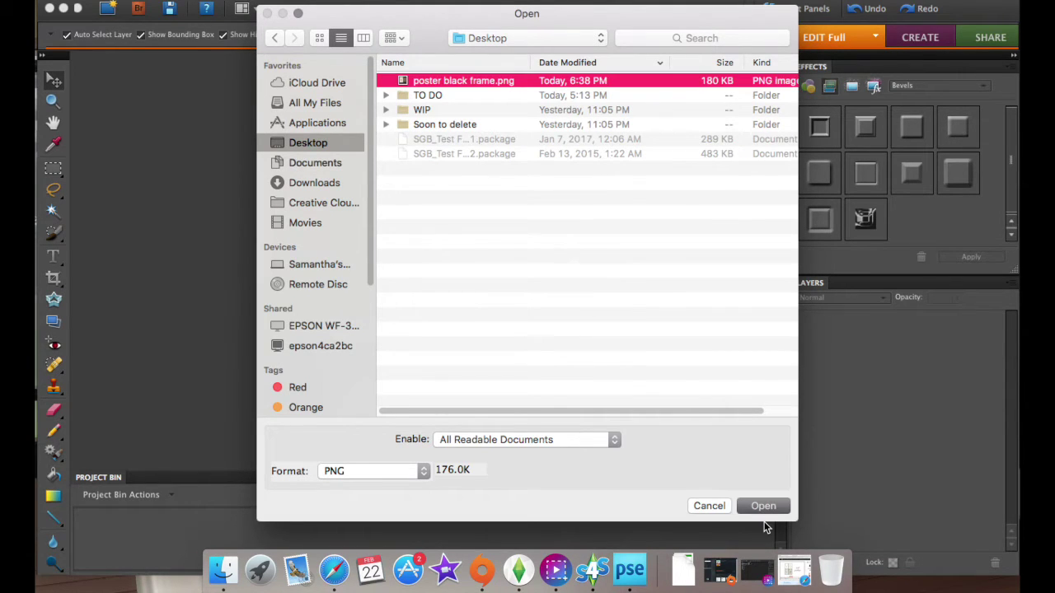
pyautogui.click(763, 506)
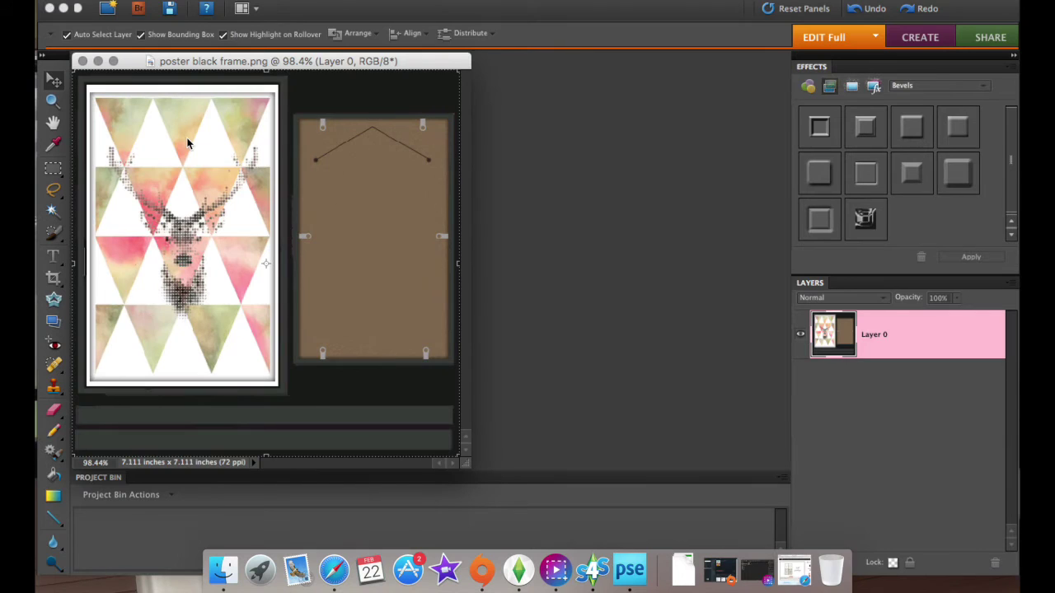
# Step: Dock the poster image window in the workspace and add a blank layer above Layer 0
pyautogui.moveTo(366, 61); pyautogui.dragTo(495, 55)
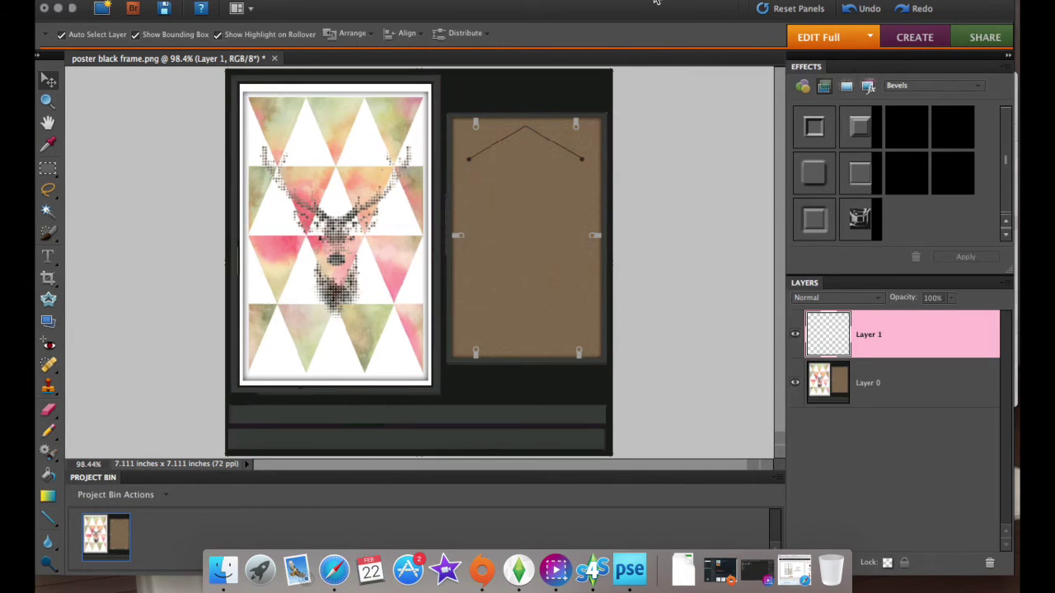
pyautogui.moveTo(667, 3); pyautogui.dragTo(663, 3)
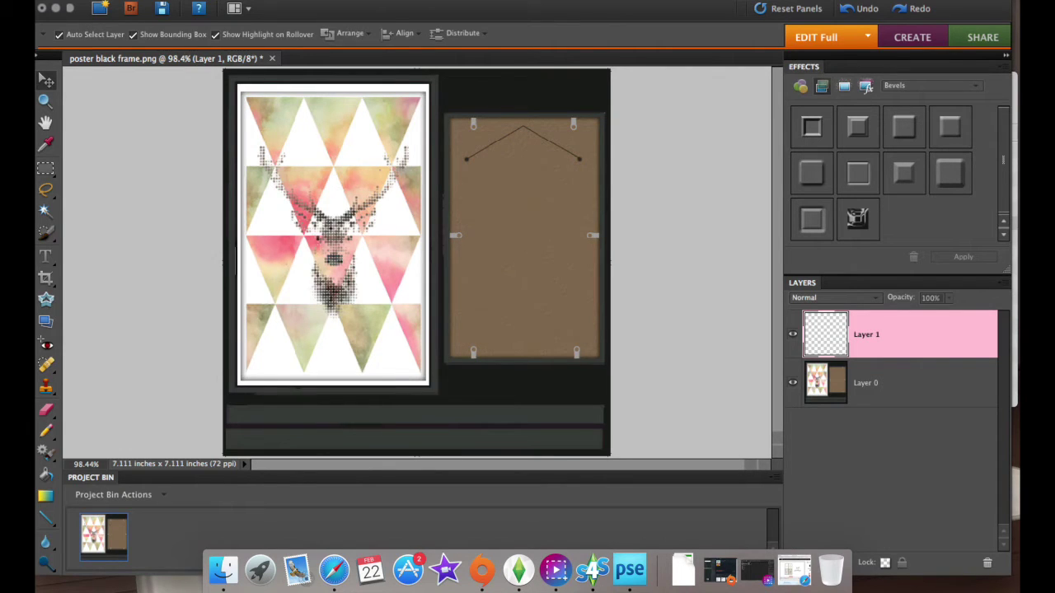
# Step: Start opening another image and browse to the dine out wall prints folder inside My Custom Content in Documents
pyautogui.click(216, 1)
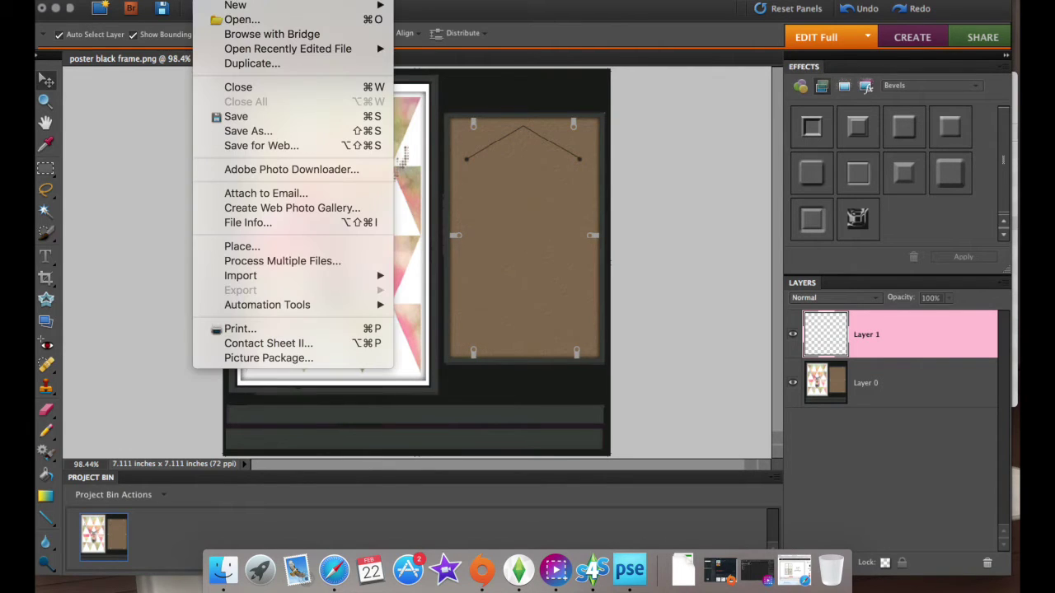
pyautogui.click(221, 25)
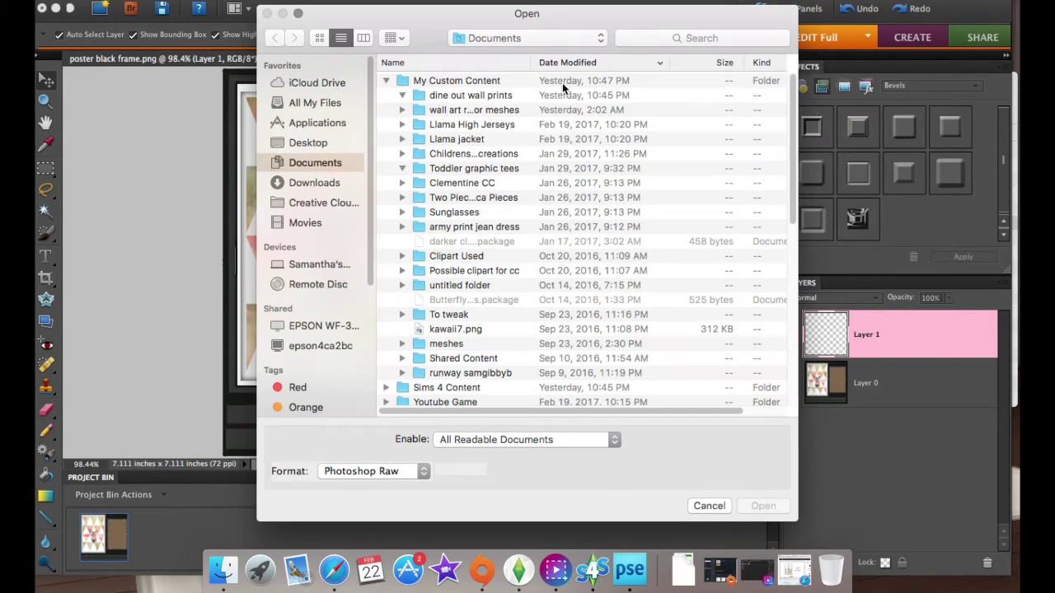
pyautogui.click(321, 164)
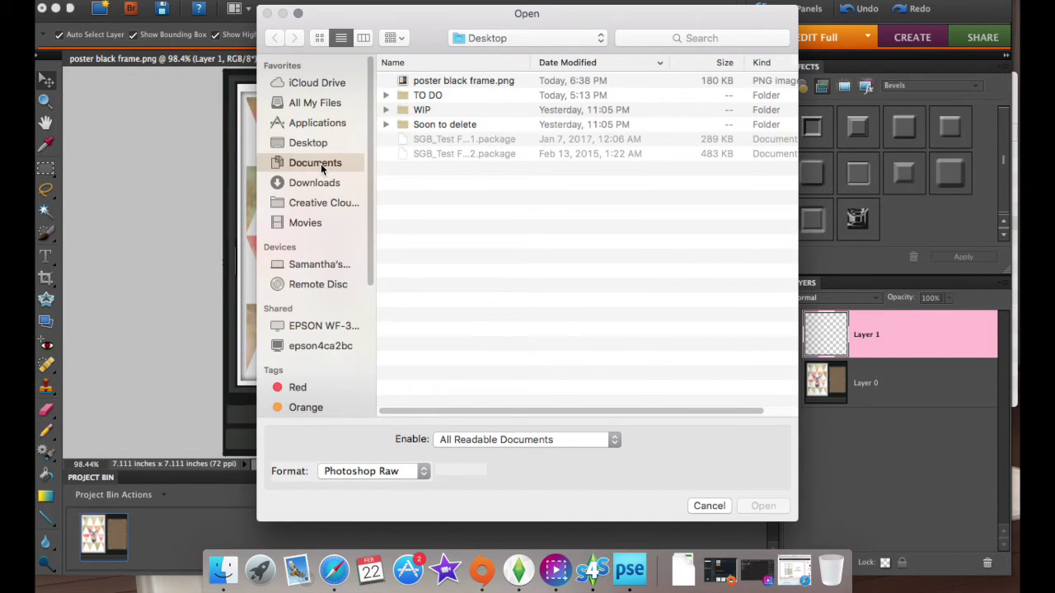
pyautogui.click(387, 92)
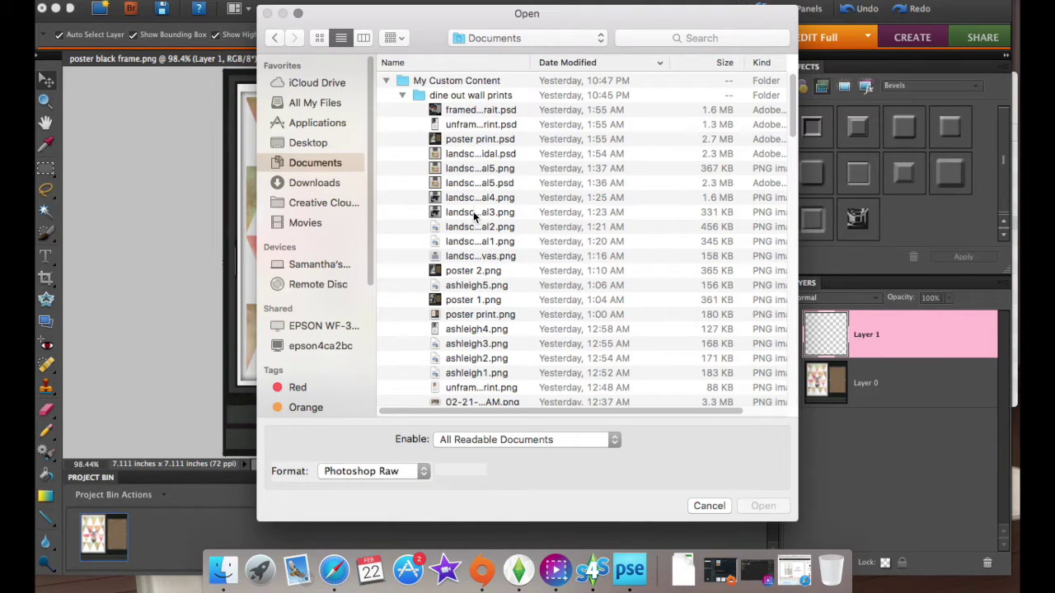
pyautogui.click(473, 272)
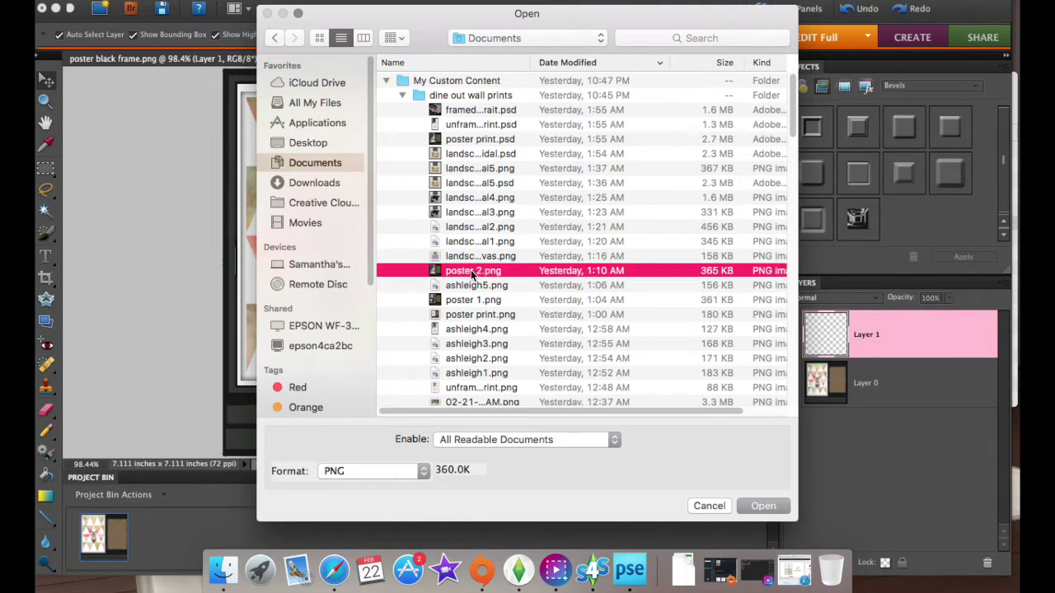
pyautogui.scroll(-3, 472, 274)
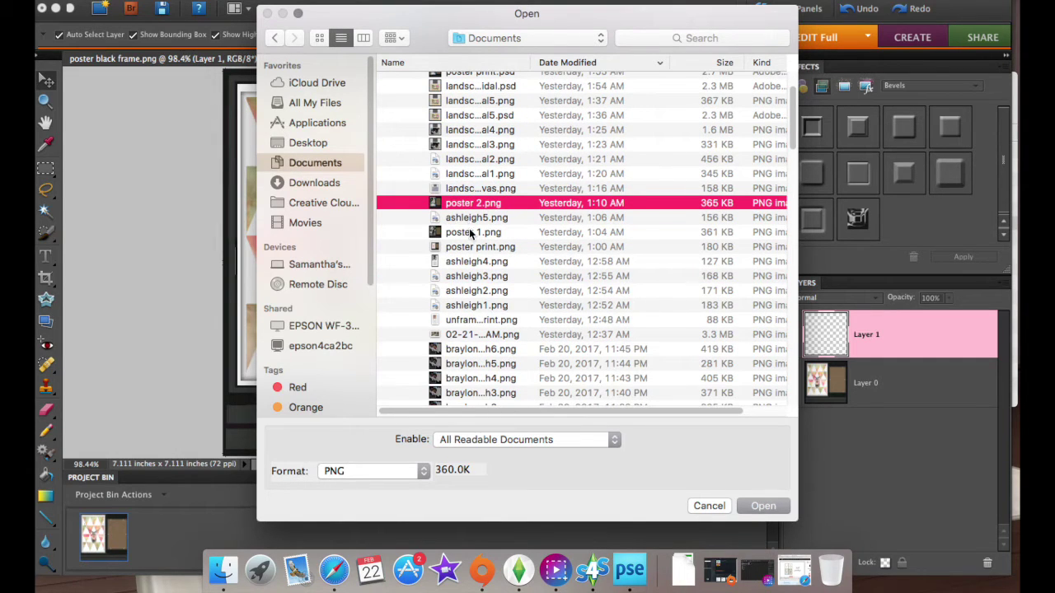
pyautogui.scroll(-5, 478, 248)
# Step: Preview the 02-08-17 wedding screenshots in the folder to compare candidates for the poster picture
pyautogui.click(491, 265)
pyautogui.scroll(-1, 495, 273)
pyautogui.click(488, 265)
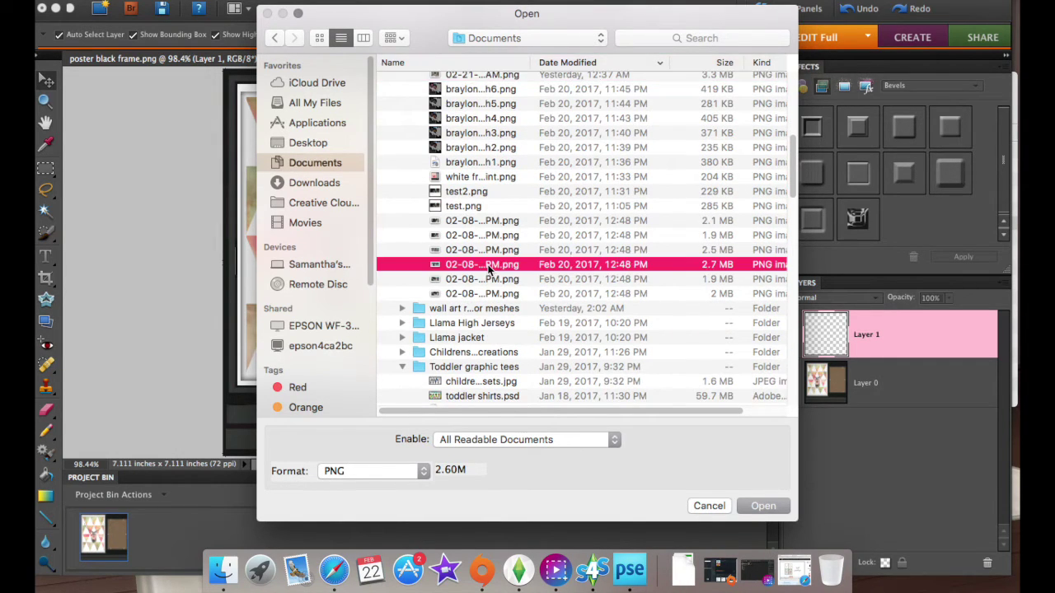
pyautogui.press('space')
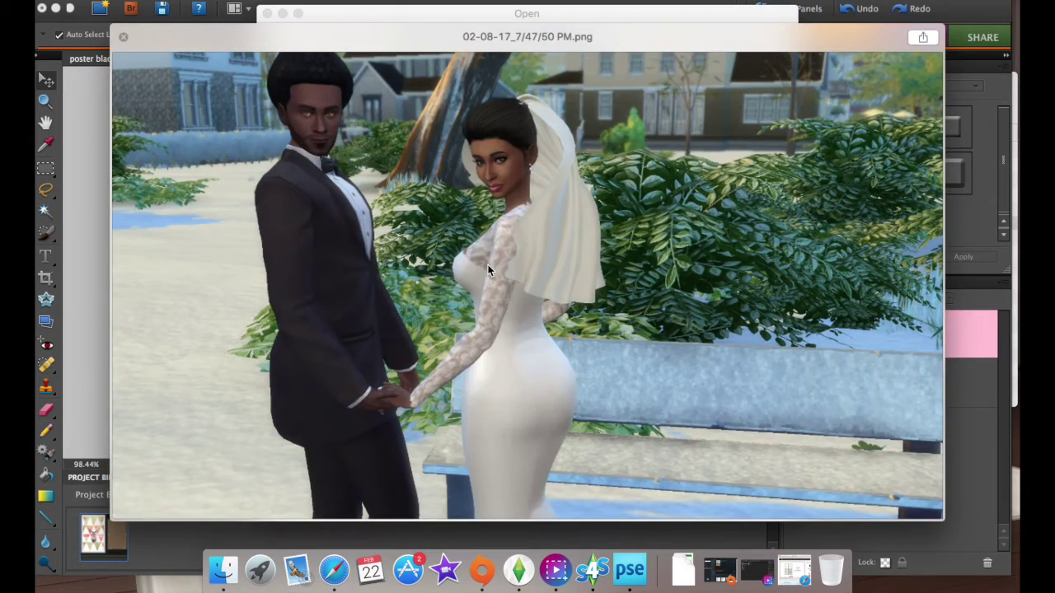
pyautogui.press('space')
pyautogui.click(480, 220)
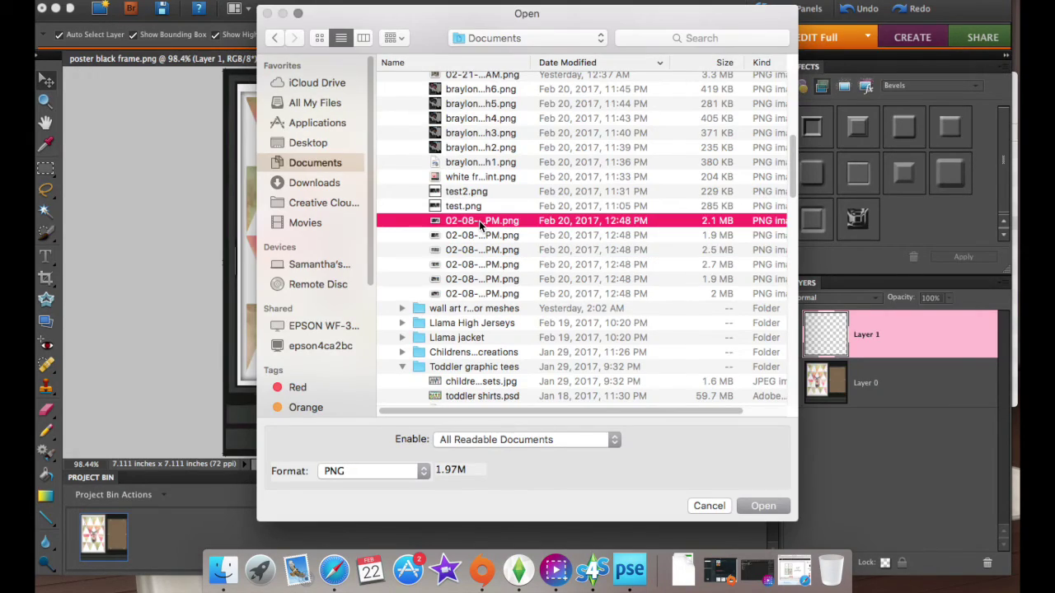
pyautogui.press('space')
pyautogui.press('Down')
pyautogui.press('Up')
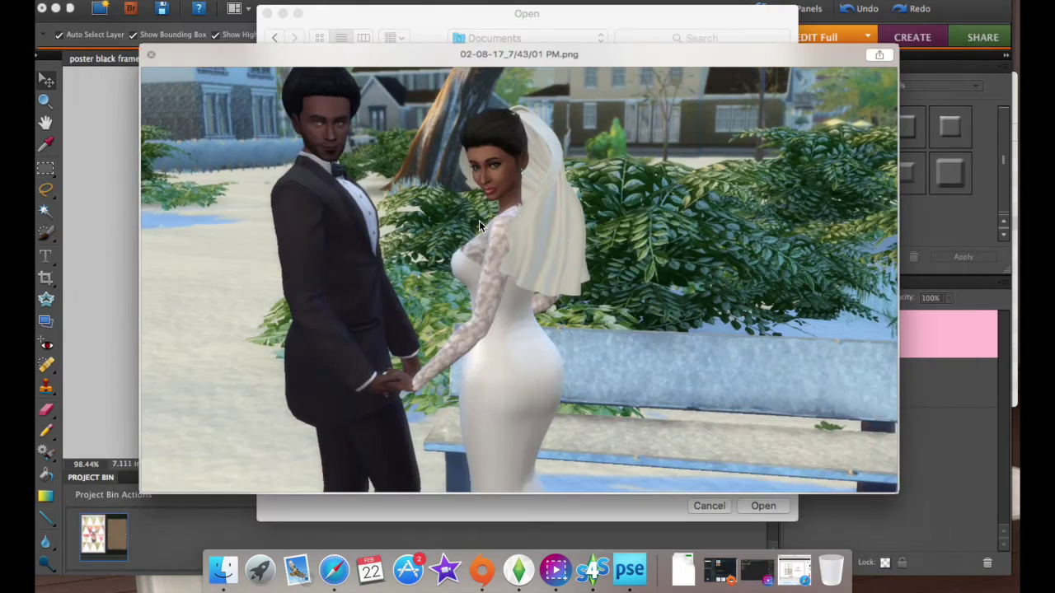
pyautogui.press('space')
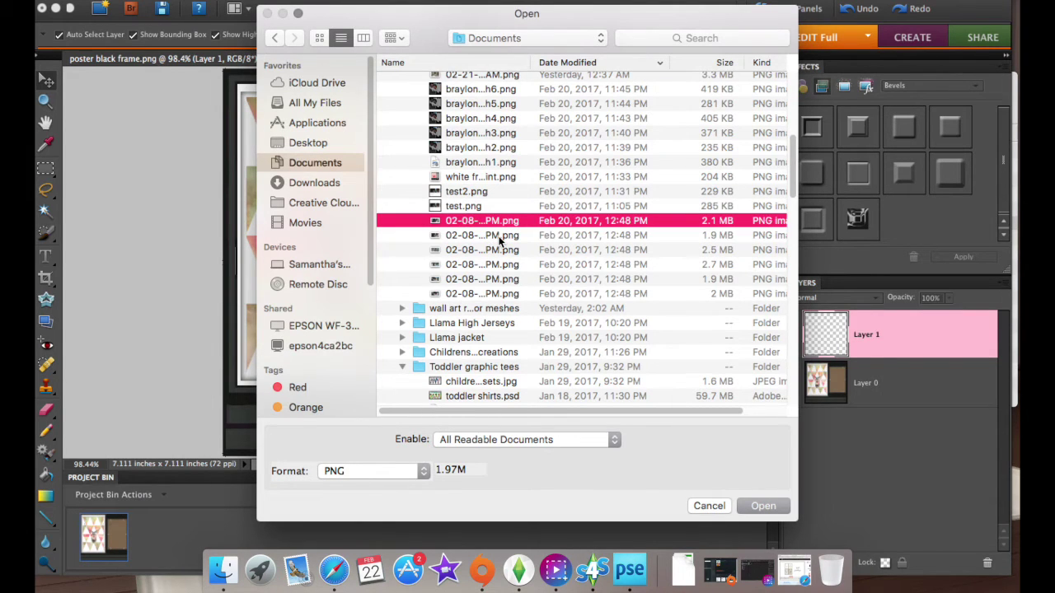
pyautogui.press('space')
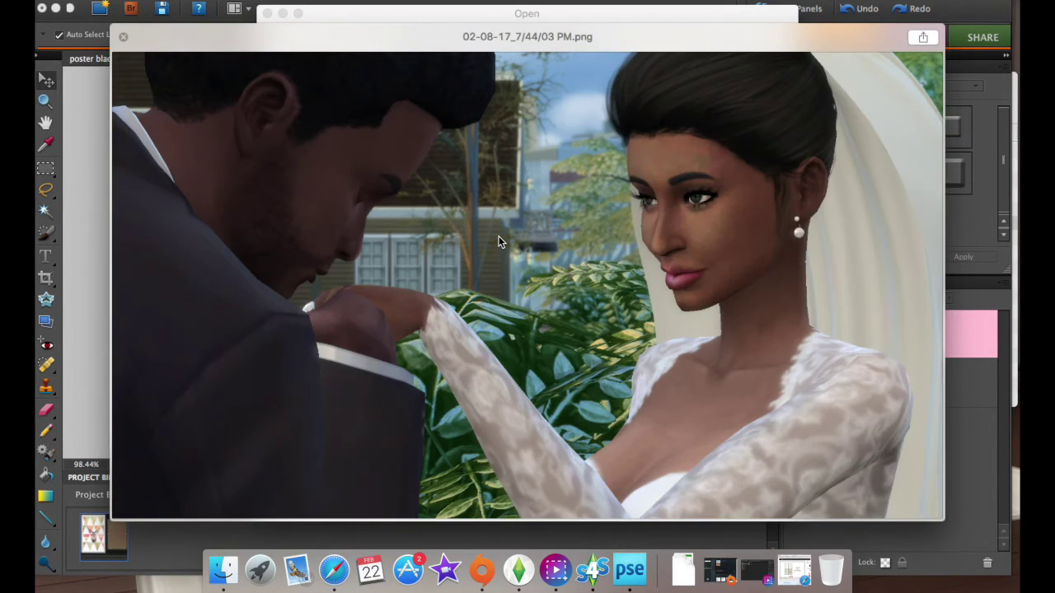
pyautogui.press('Down')
pyautogui.press('Down')
pyautogui.press('space')
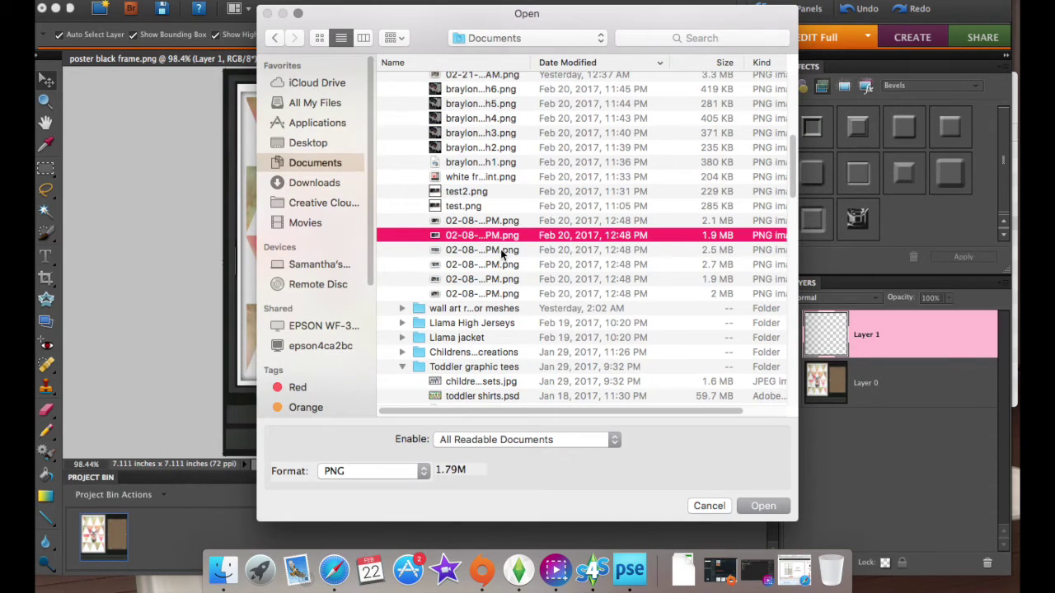
# Step: Preview the screenshot 02-08-17_7/45/41 PM.png and open it for editing
pyautogui.press('space')
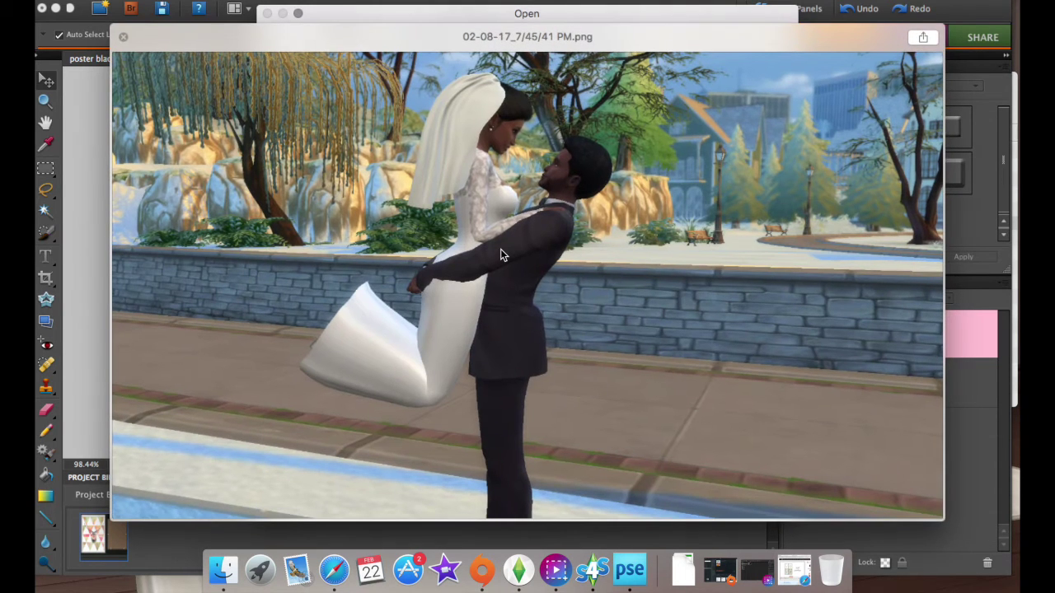
pyautogui.press('space')
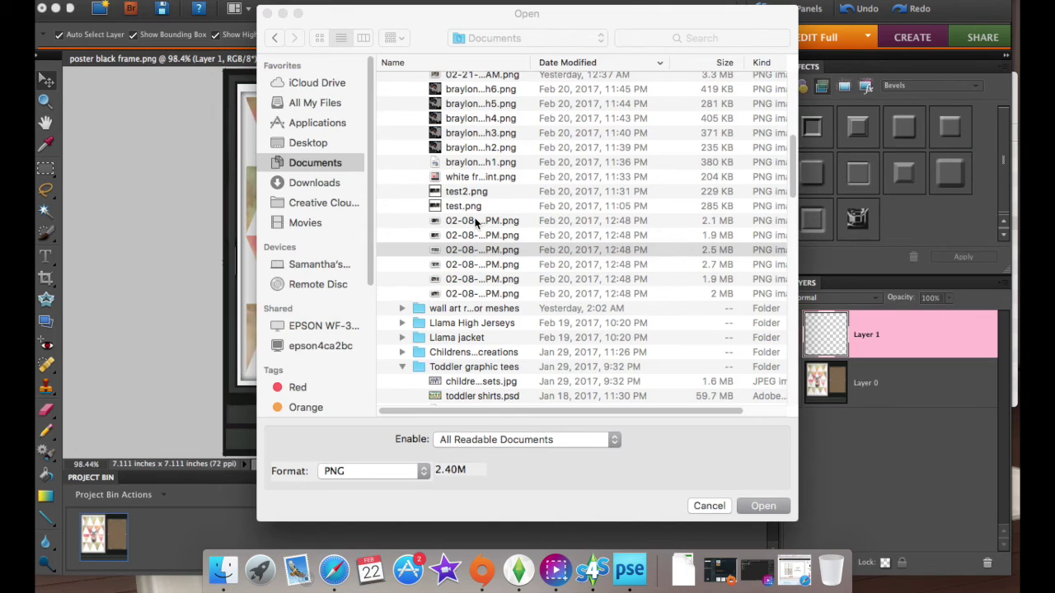
pyautogui.click(763, 506)
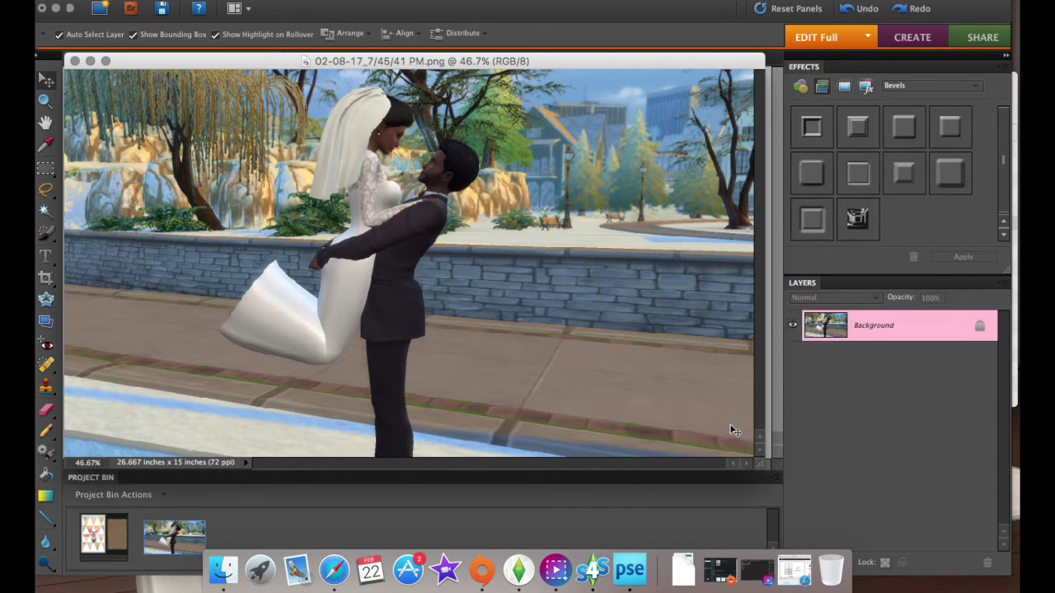
# Step: Minimize the wedding photo's window and place the photo as a new layer in the poster black frame.png document
pyautogui.click(91, 61)
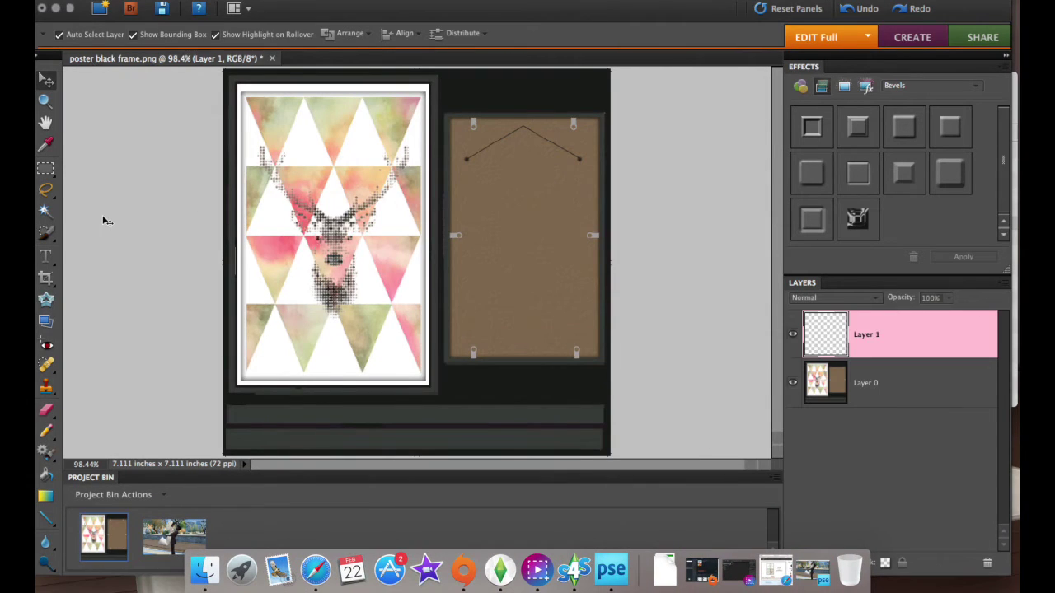
pyautogui.click(175, 544)
pyautogui.moveTo(175, 544); pyautogui.dragTo(352, 253)
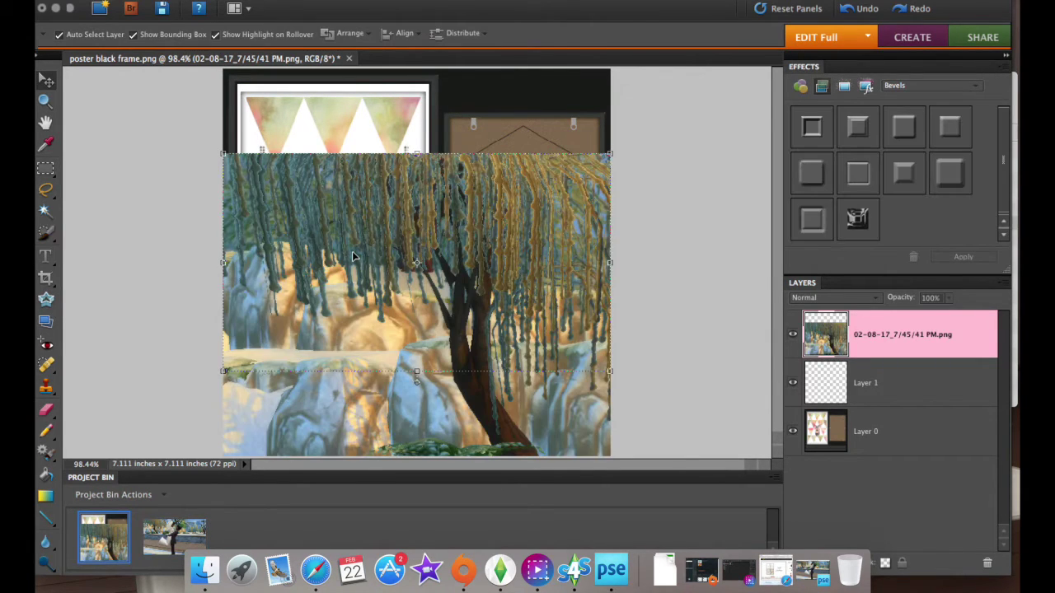
# Step: Scale the wedding photo layer down to 35.4% with proportions constrained and position it over the framed poster area
pyautogui.press('super+minus')
pyautogui.press('super+minus')
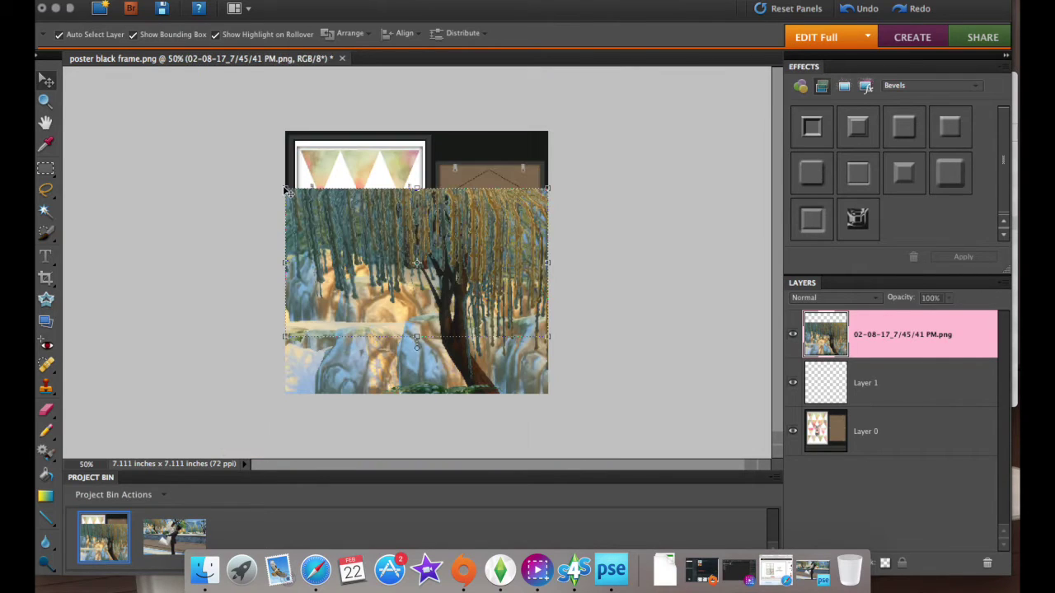
pyautogui.moveTo(319, 208)
pyautogui.mouseDown()
pyautogui.moveTo(459, 271)
pyautogui.moveTo(488, 299)
pyautogui.moveTo(667, 384)
pyautogui.moveTo(701, 418)
pyautogui.moveTo(263, 187)
pyautogui.moveTo(317, 223)
pyautogui.mouseUp()
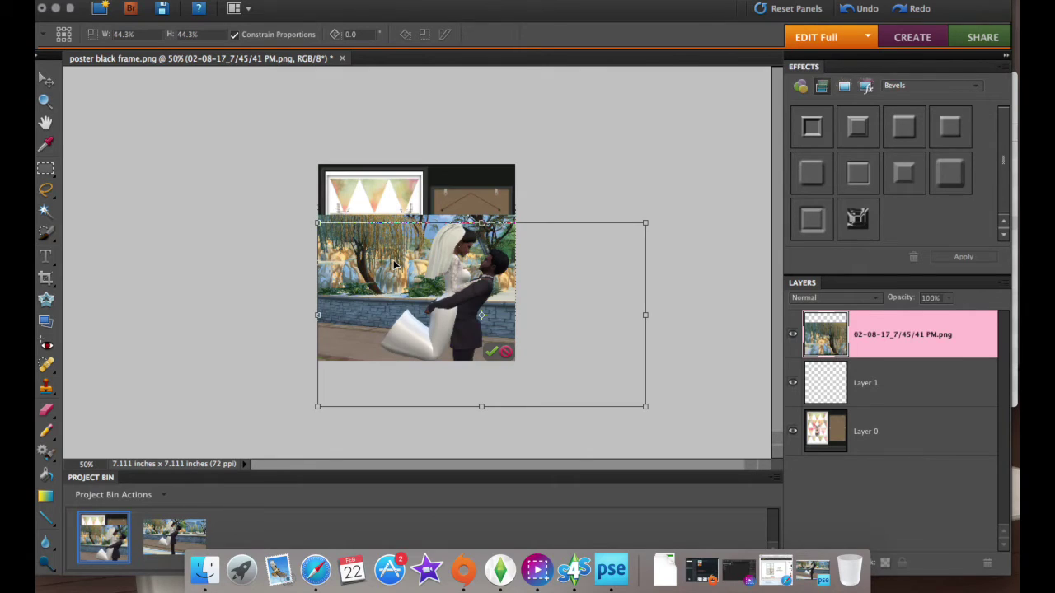
pyautogui.moveTo(395, 263); pyautogui.dragTo(357, 248)
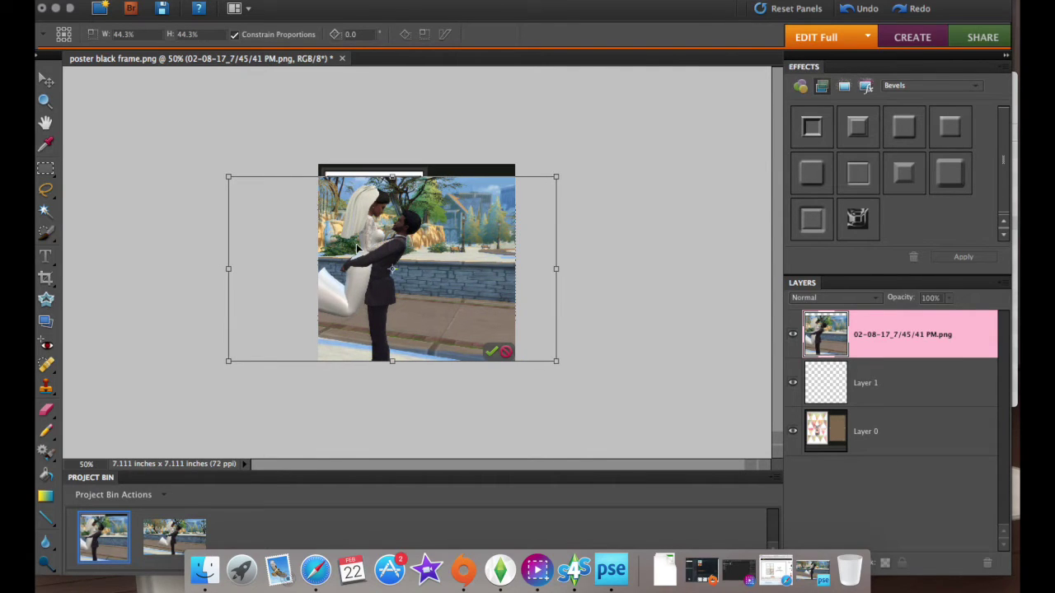
pyautogui.moveTo(228, 176); pyautogui.dragTo(310, 221)
pyautogui.moveTo(417, 272); pyautogui.dragTo(378, 238)
pyautogui.moveTo(499, 316); pyautogui.dragTo(511, 327)
pyautogui.moveTo(443, 272)
pyautogui.mouseDown()
pyautogui.moveTo(456, 276)
pyautogui.moveTo(432, 283)
pyautogui.mouseUp()
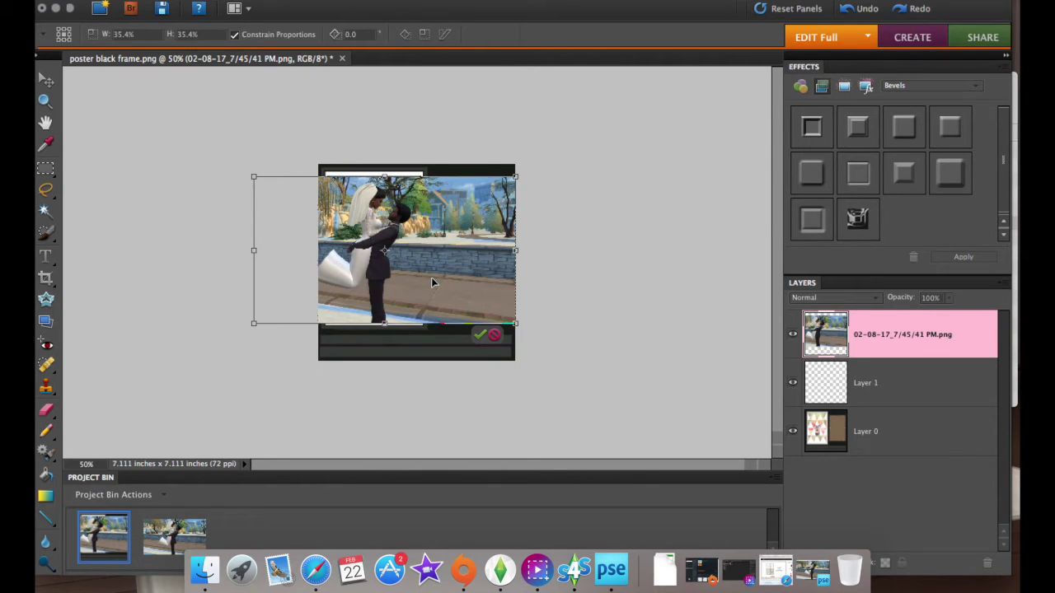
pyautogui.click(482, 334)
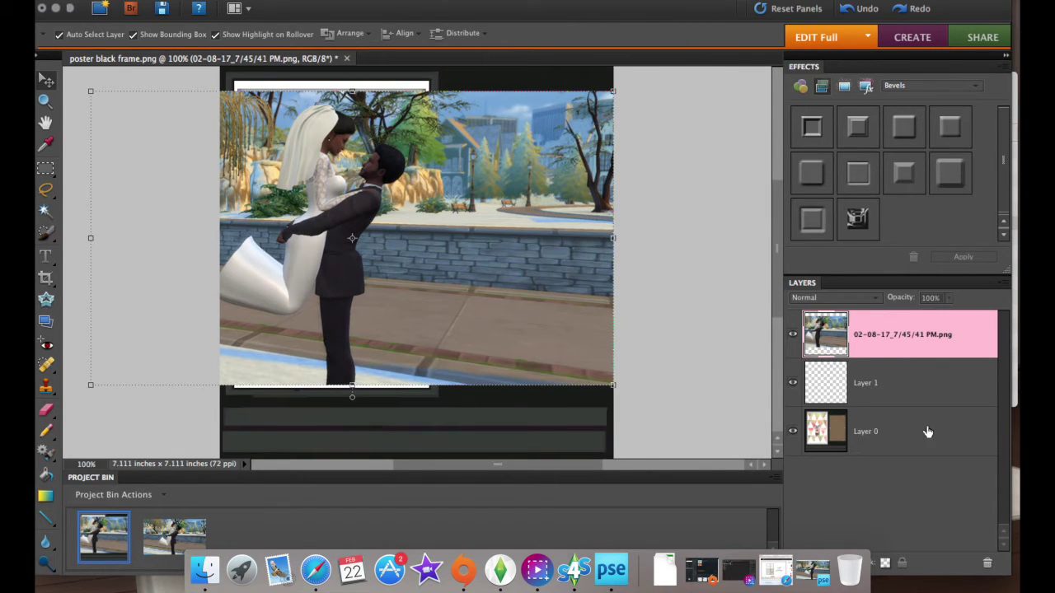
# Step: With the wedding photo layer hidden, marquee-select the poster's inner picture area on Layer 0, show the photo again and invert the selection
pyautogui.click(895, 435)
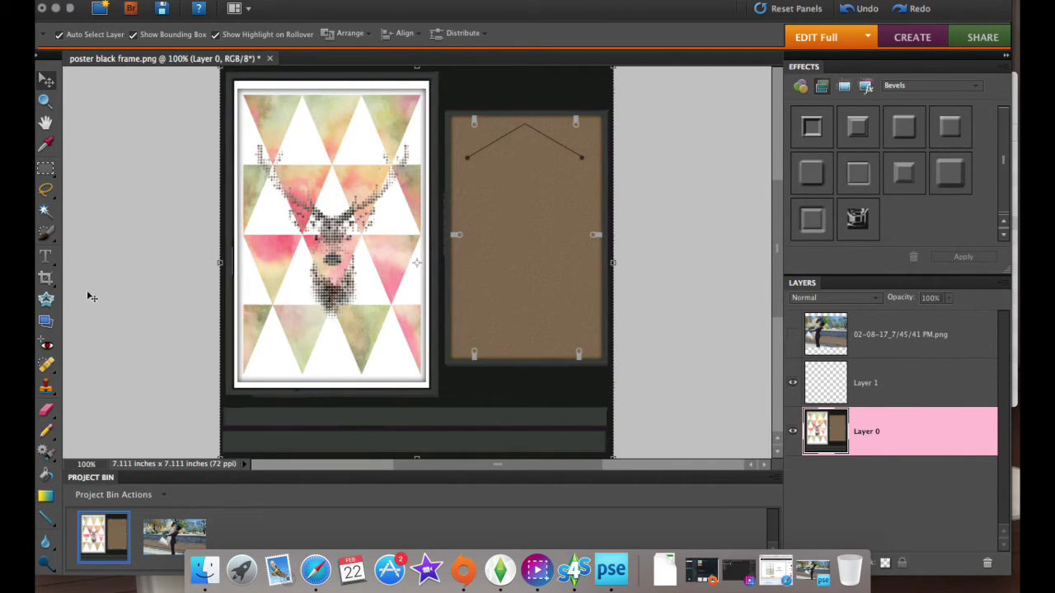
pyautogui.click(46, 169)
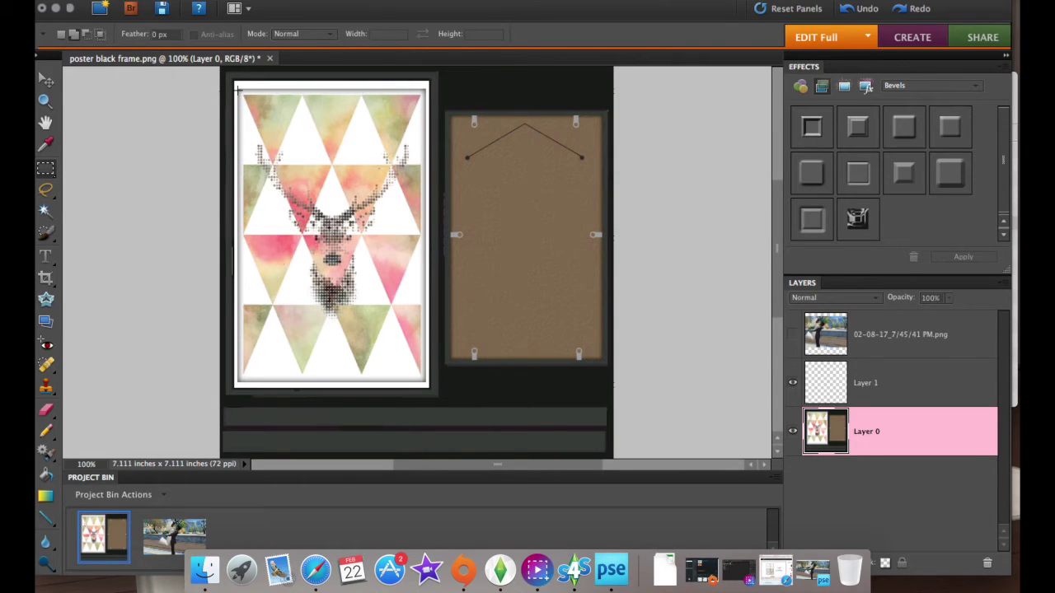
pyautogui.moveTo(237, 91); pyautogui.dragTo(427, 384)
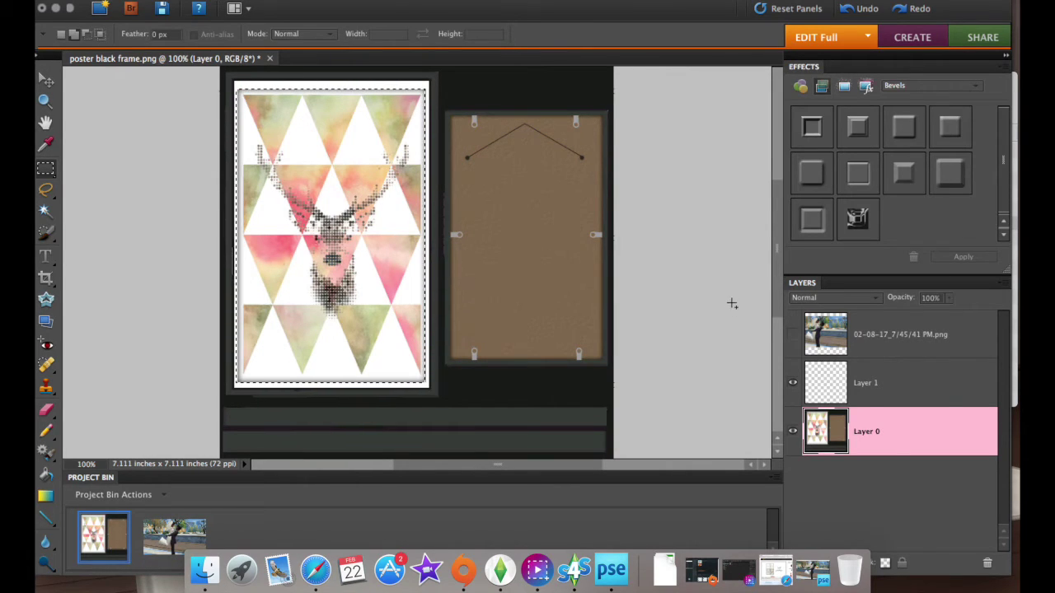
pyautogui.click(792, 335)
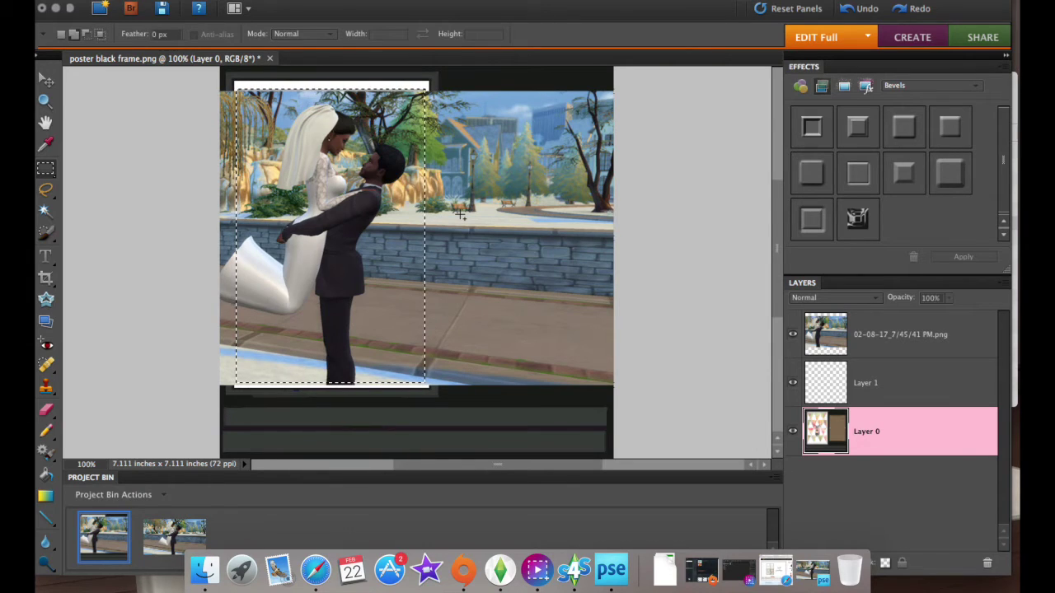
pyautogui.rightClick(393, 167)
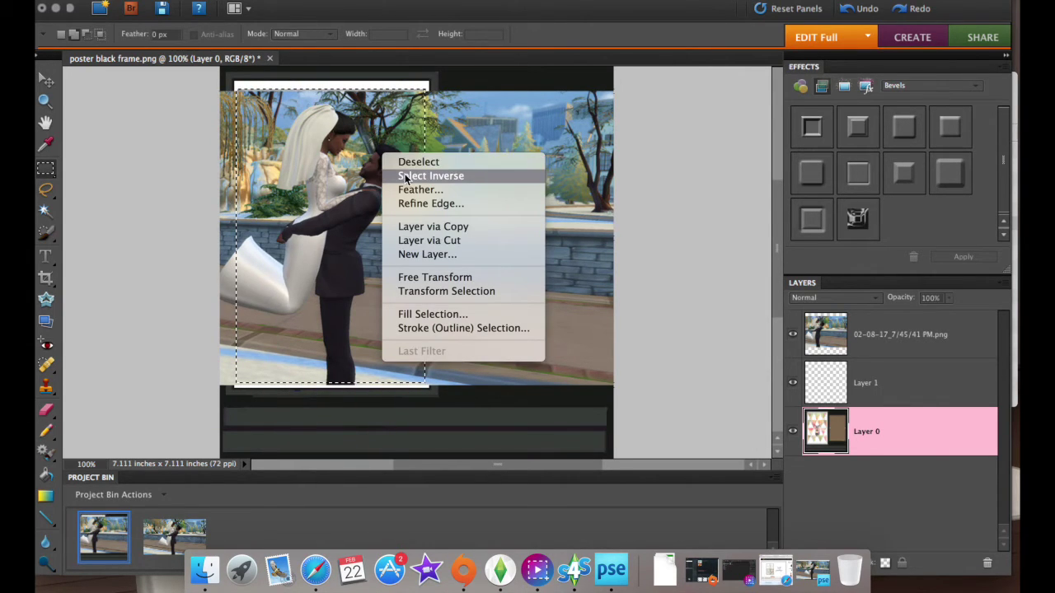
pyautogui.click(406, 177)
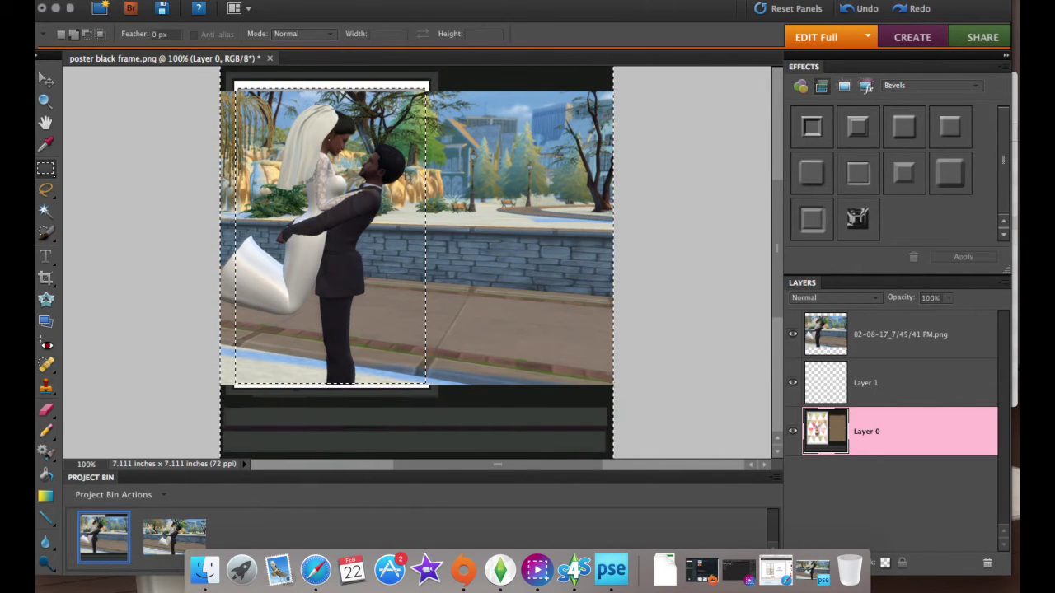
pyautogui.press('Delete')
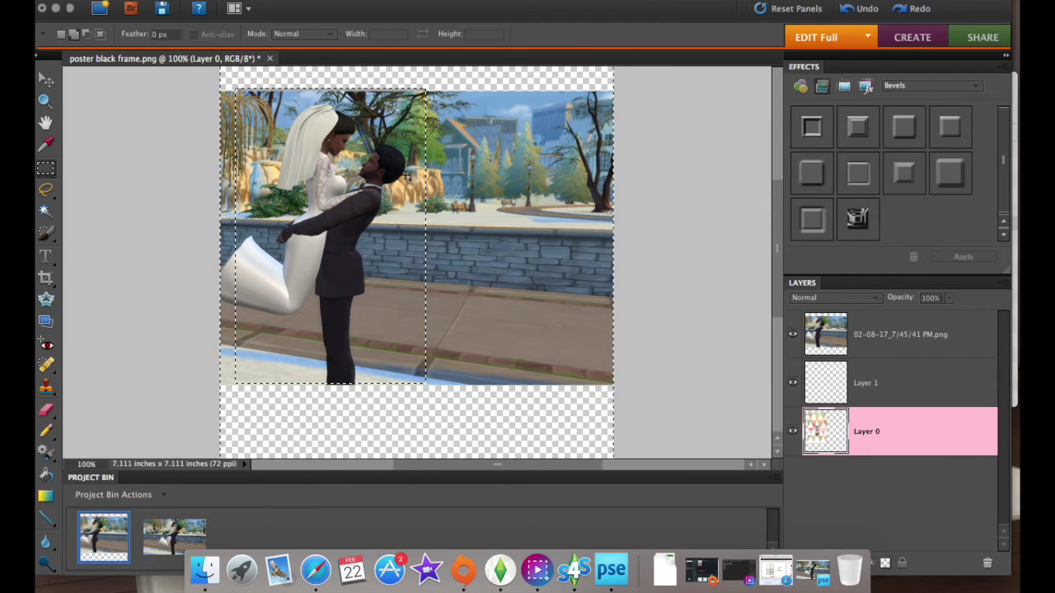
pyautogui.click(247, 0)
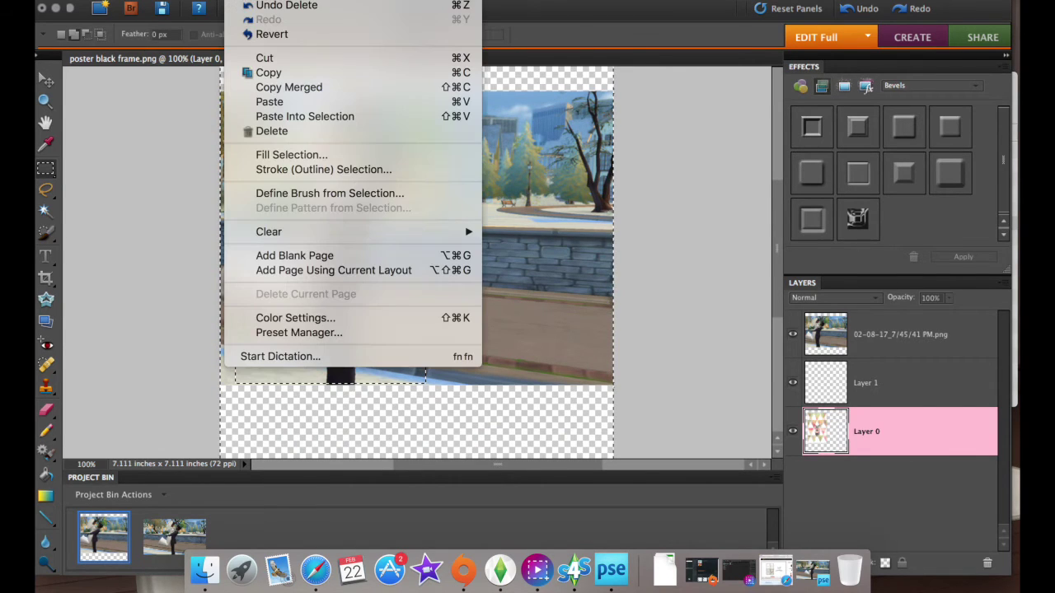
pyautogui.click(386, 10)
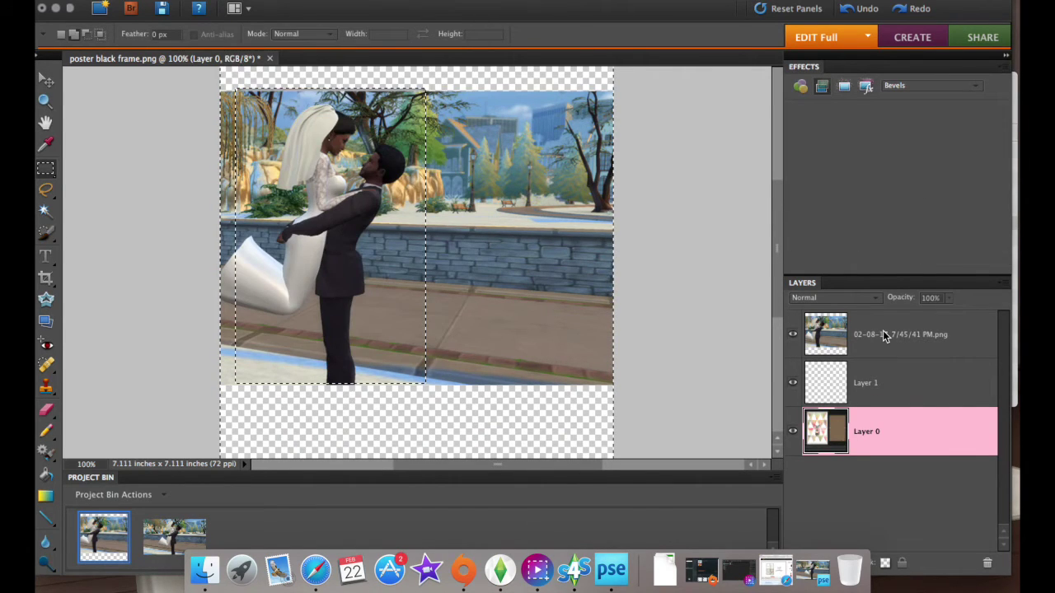
# Step: Delete the wedding photo layer's area outside the poster picture and clear the selection
pyautogui.click(884, 335)
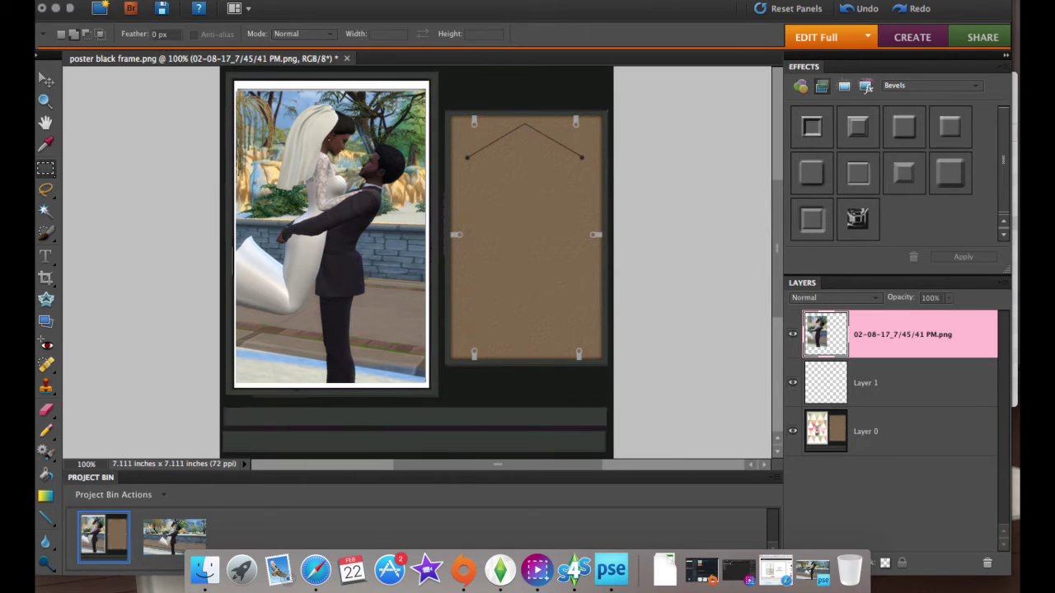
pyautogui.click(211, 0)
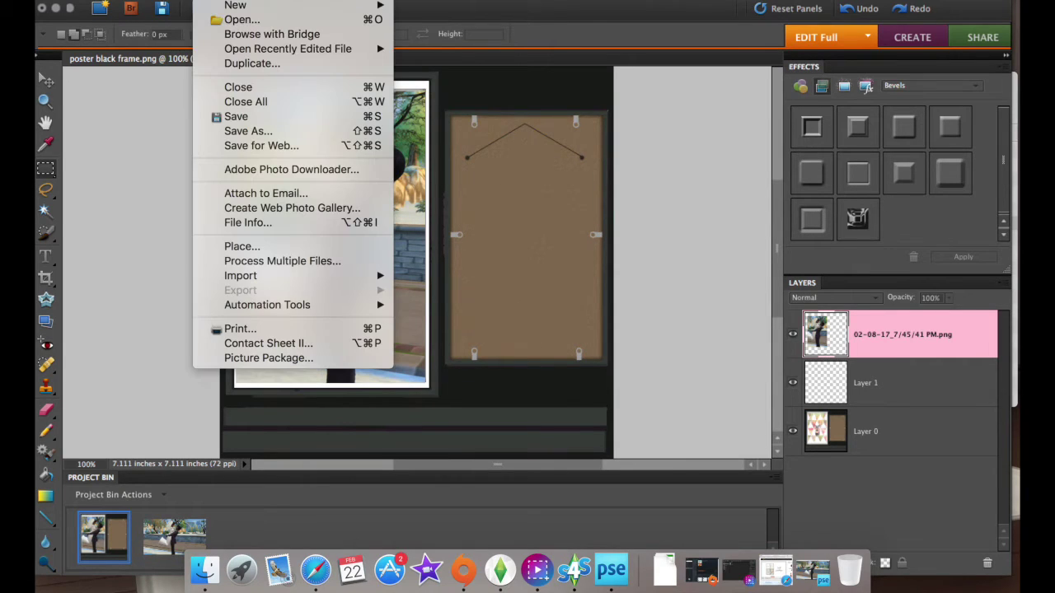
pyautogui.click(256, 131)
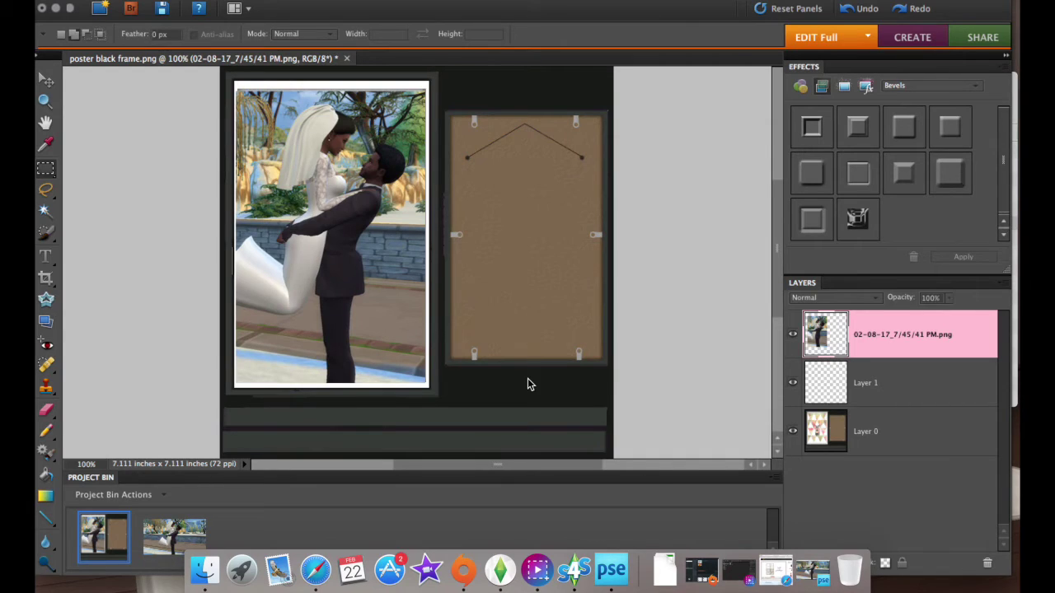
pyautogui.press('super+shift+d')
pyautogui.write('ash')
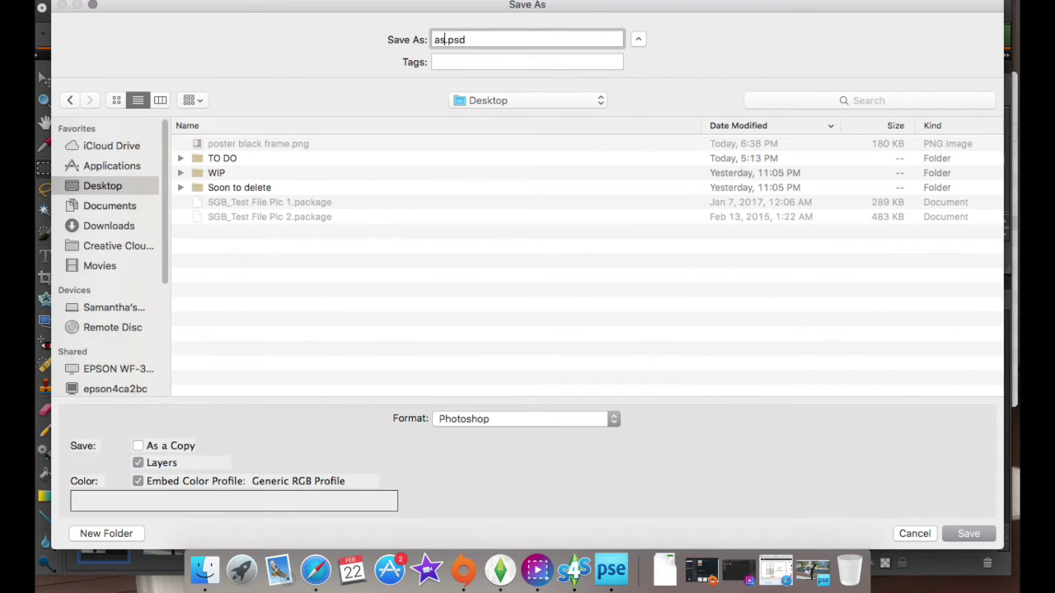
pyautogui.write('leighbra')
pyautogui.write('yl')
pyautogui.write('on pick')
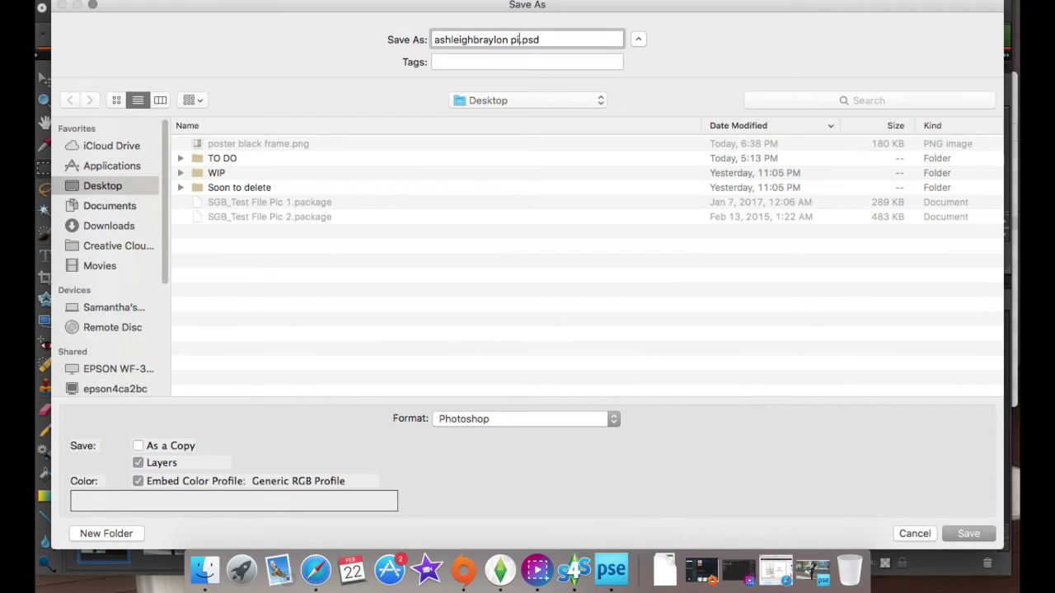
pyautogui.write(' up')
# Step: Set the save format to PNG and save the copy with interlacing set to None
pyautogui.click(614, 418)
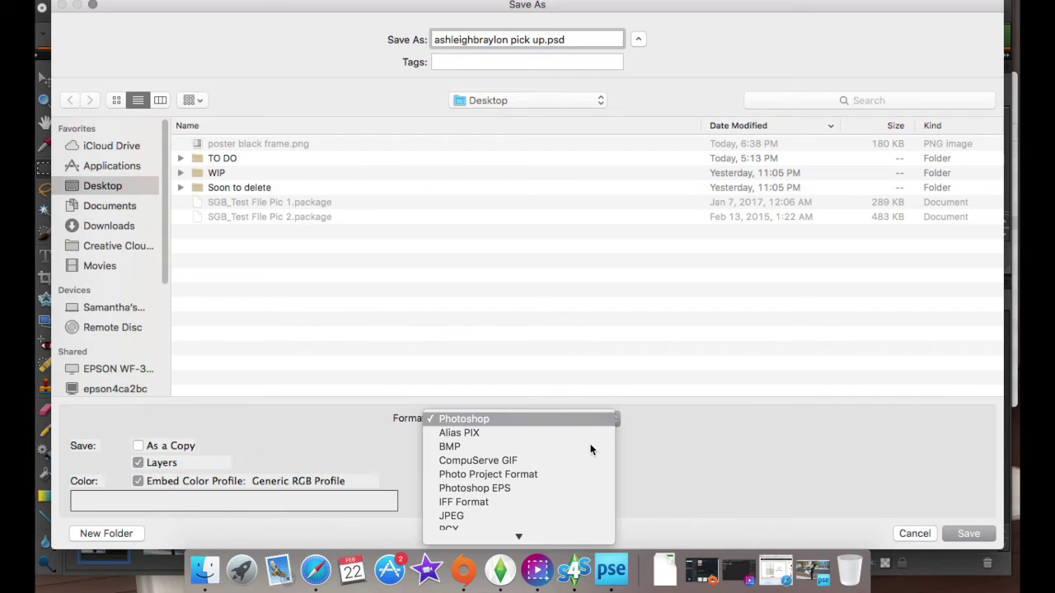
pyautogui.moveTo(499, 535)
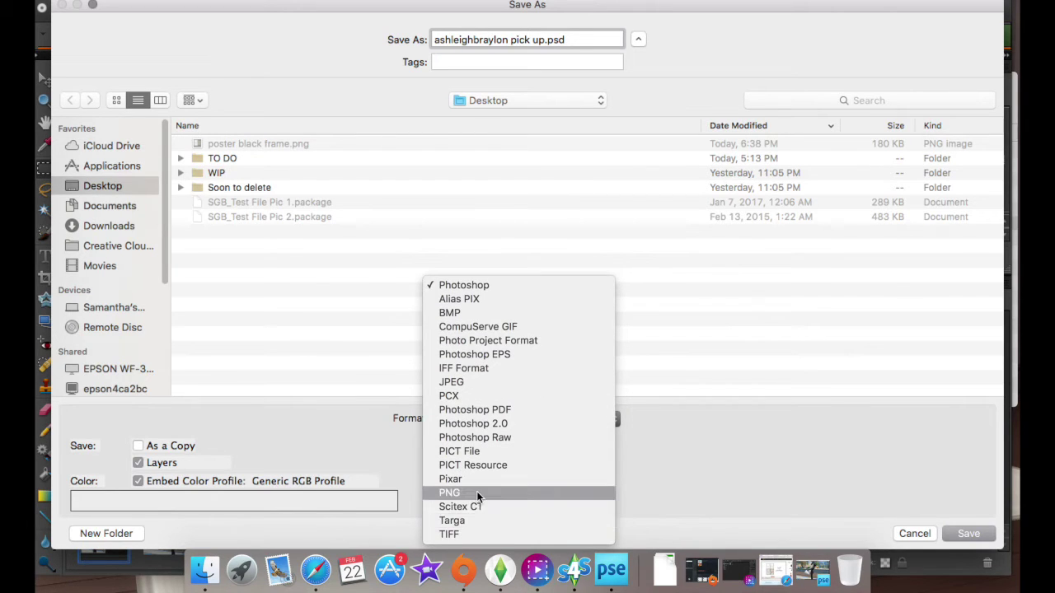
pyautogui.click(478, 493)
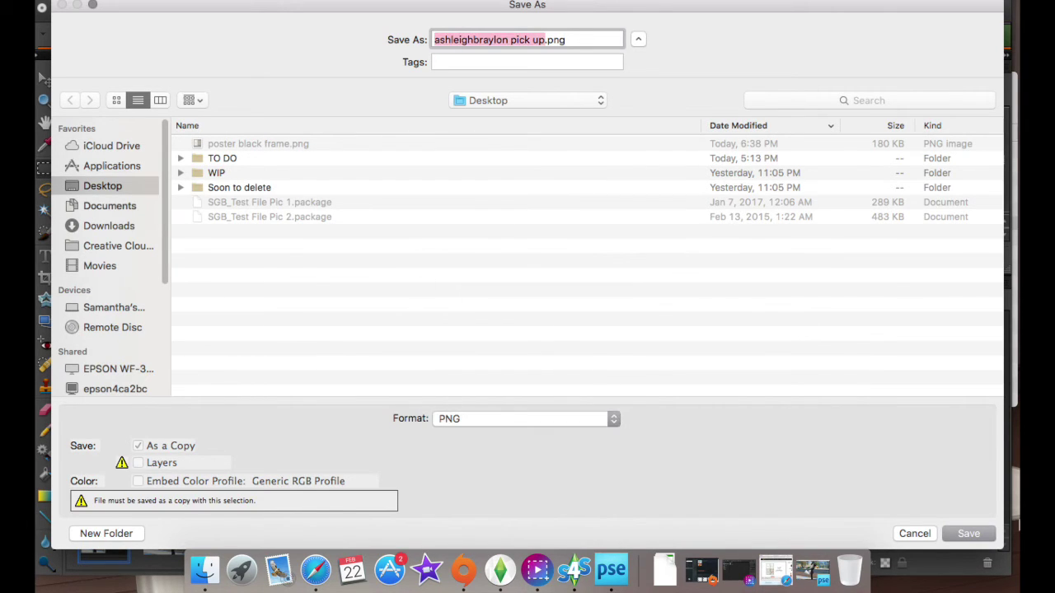
pyautogui.click(969, 534)
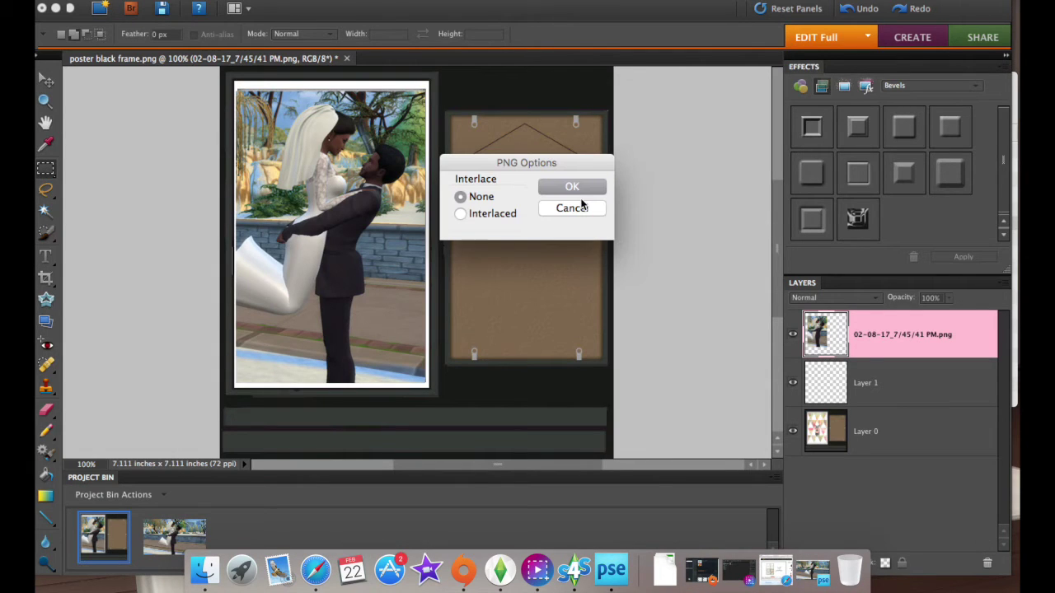
pyautogui.click(574, 188)
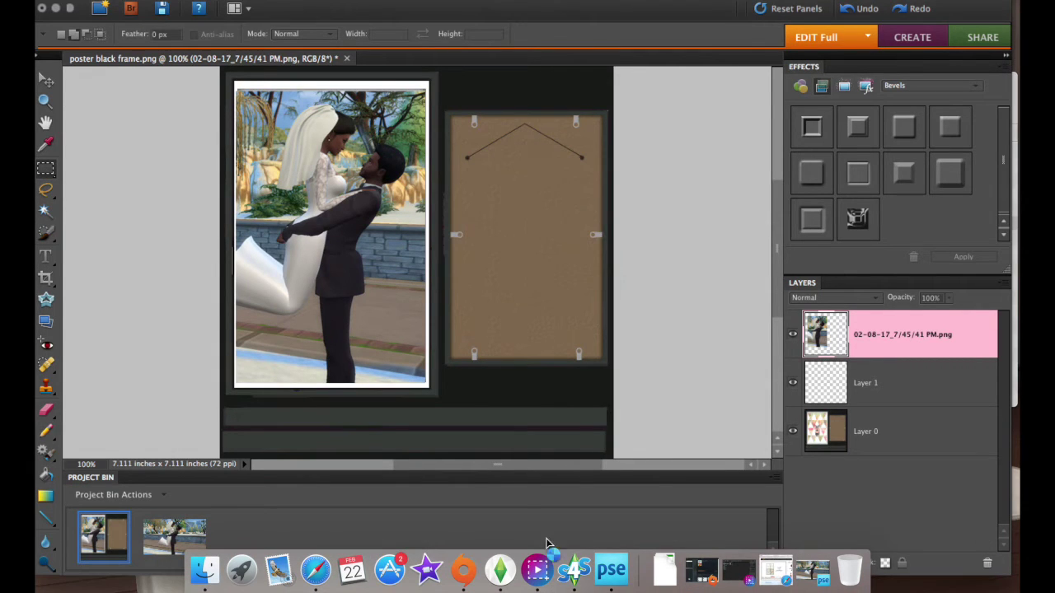
# Step: Switch to Sims 4 Studio and import ashleighbraylon pick up.png from the Desktop into the selected pink triangle deer poster DST Image
pyautogui.click(575, 569)
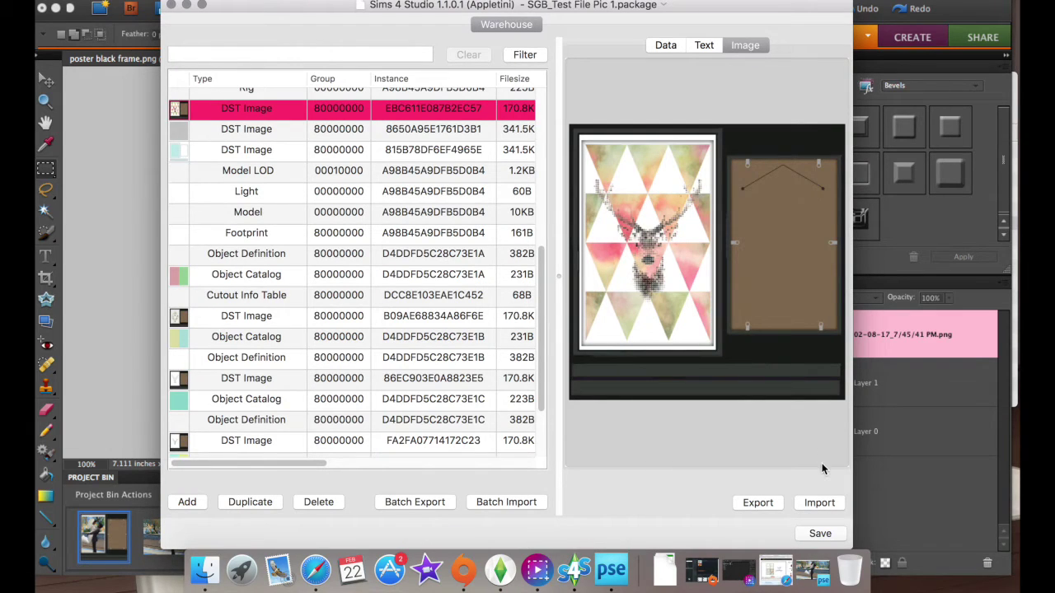
pyautogui.click(814, 506)
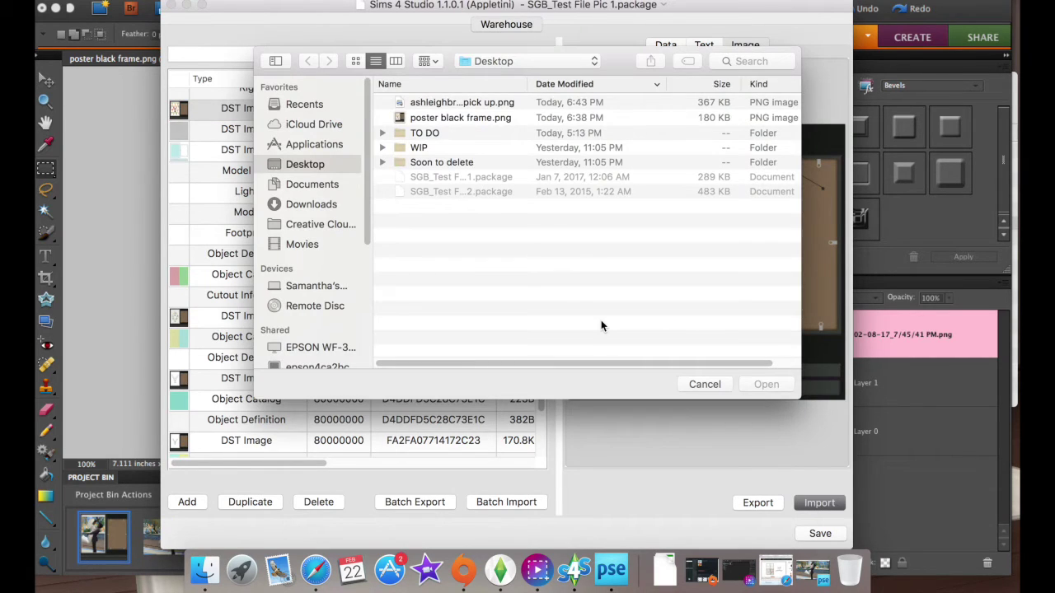
pyautogui.click(532, 104)
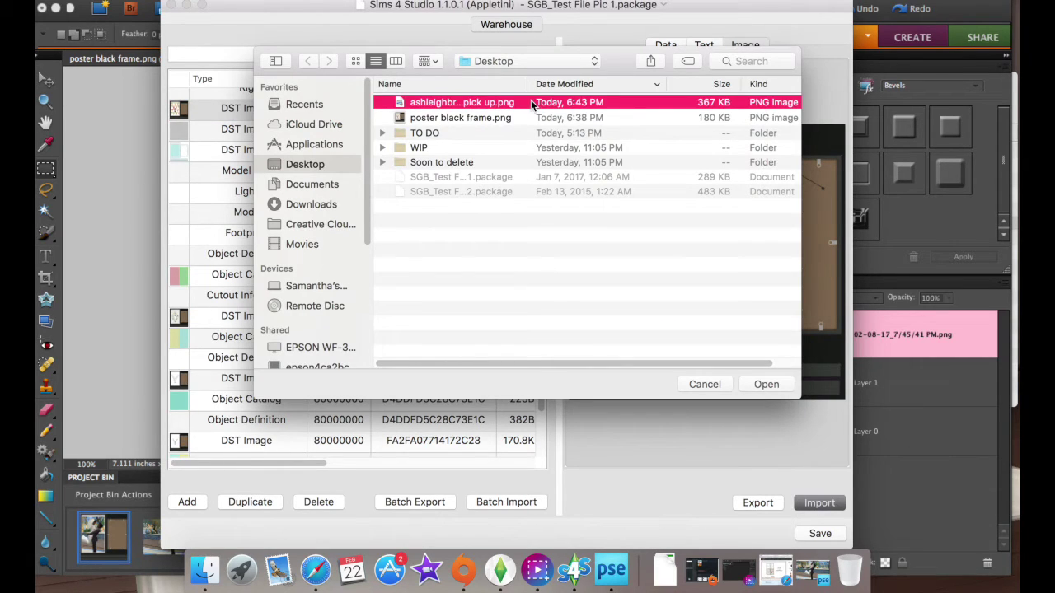
pyautogui.click(763, 384)
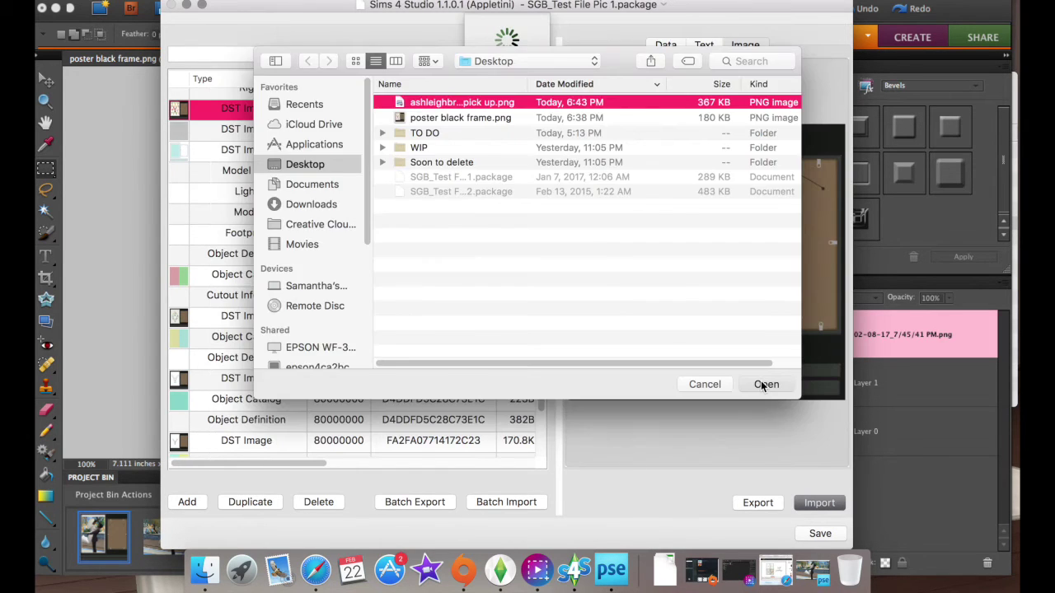
pyautogui.click(762, 384)
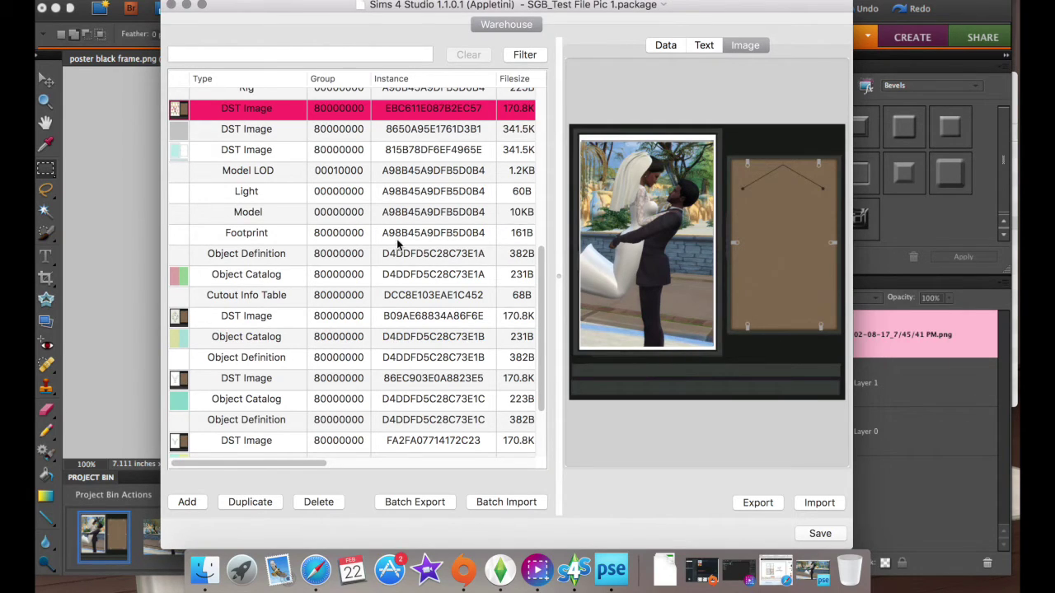
# Step: Compare the package's other poster DST Images with the imported wedding texture, and return to the poster document in Photoshop Elements
pyautogui.click(240, 323)
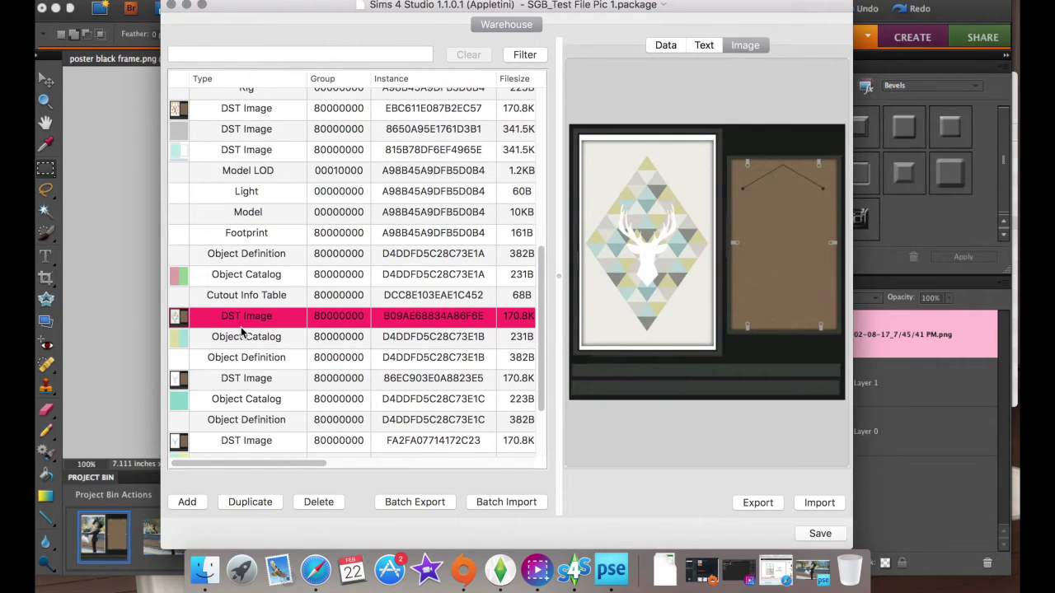
pyautogui.click(259, 110)
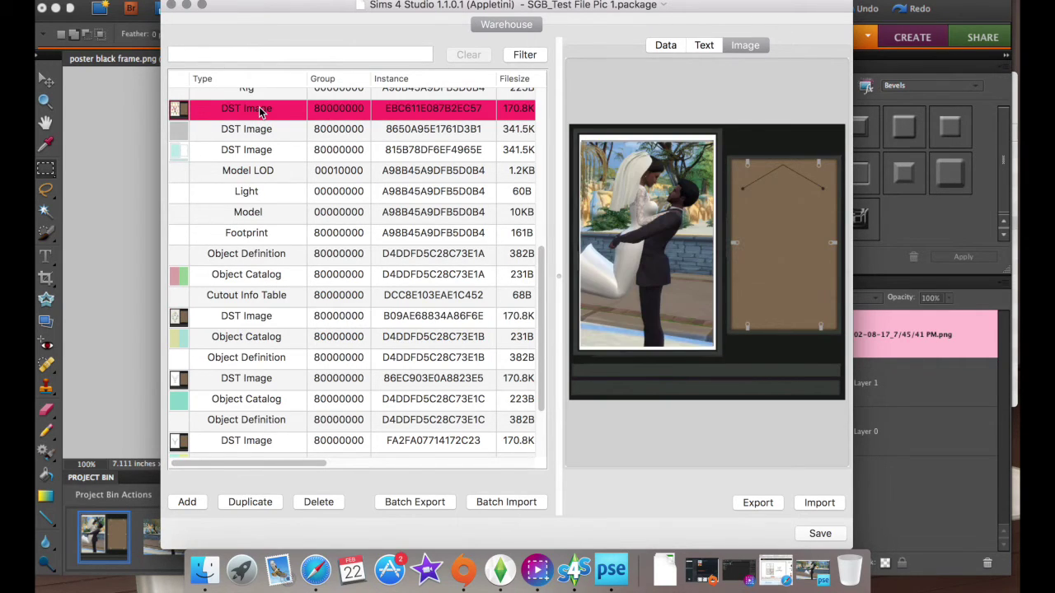
pyautogui.click(230, 319)
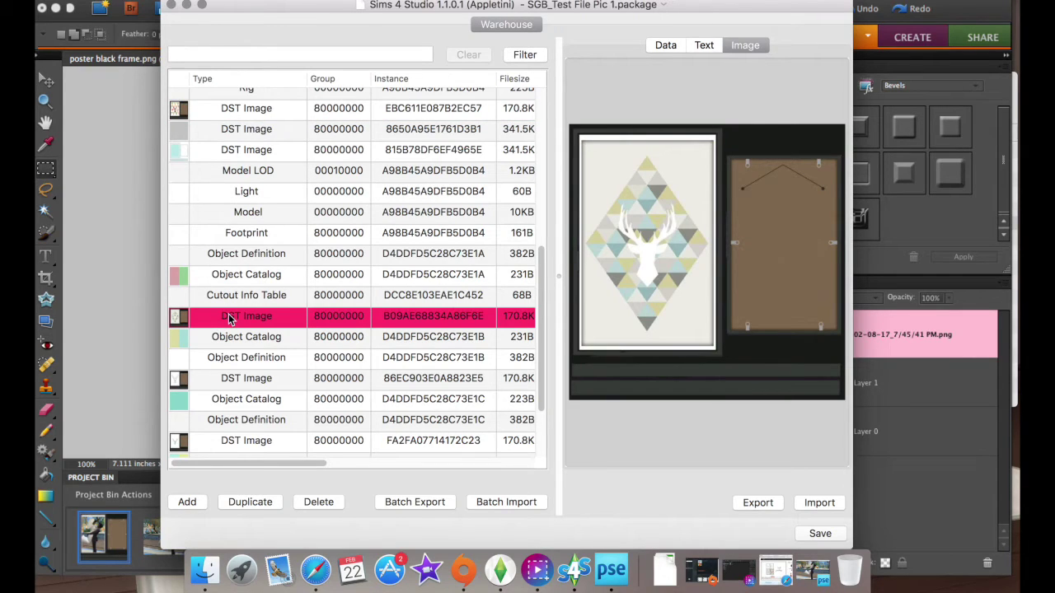
pyautogui.click(252, 385)
pyautogui.click(243, 443)
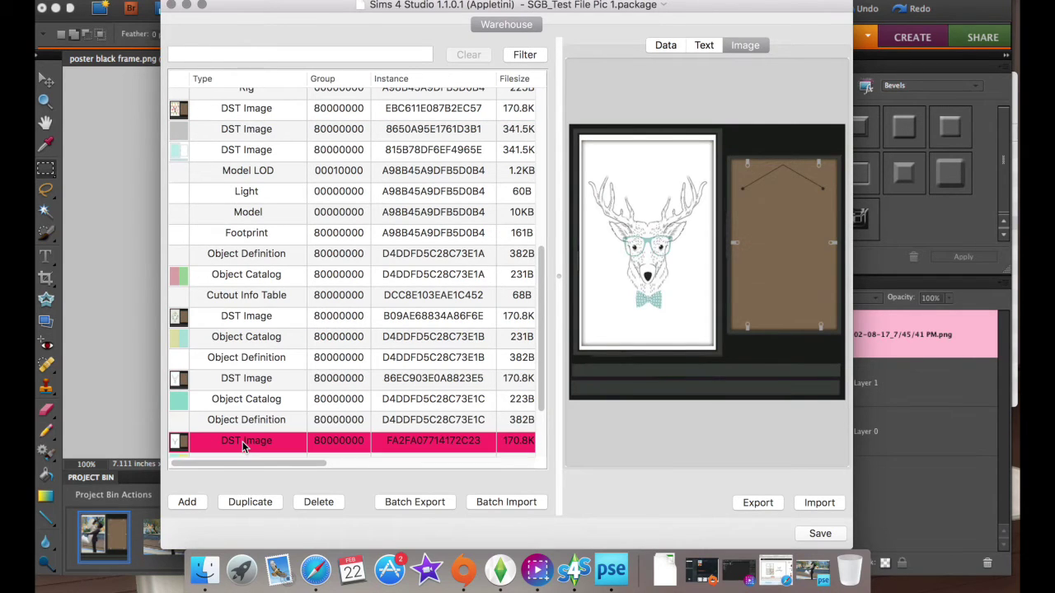
pyautogui.click(266, 322)
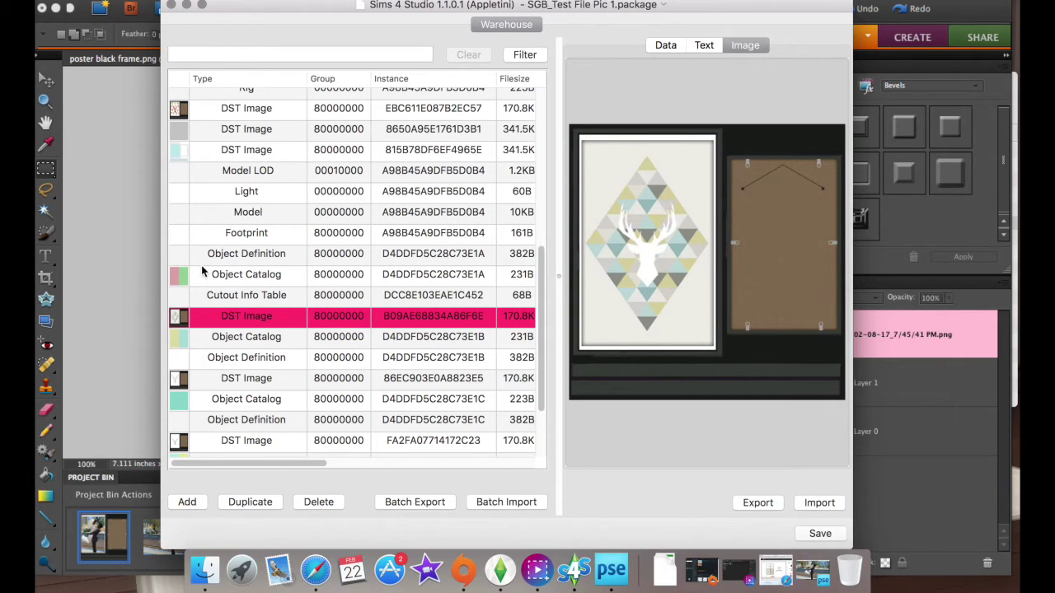
pyautogui.click(102, 209)
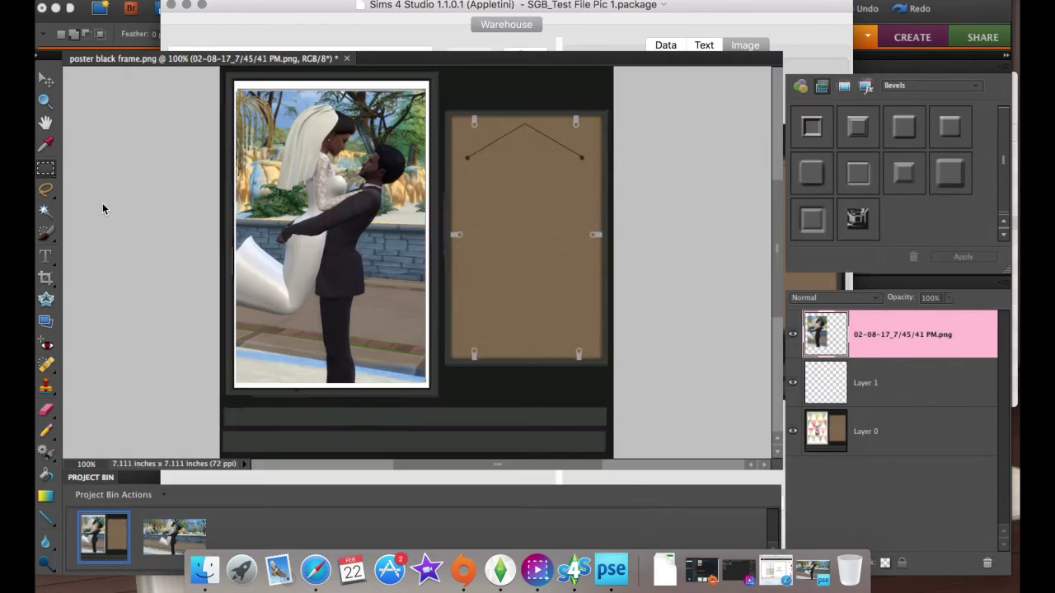
# Step: Duplicate the wedding screenshot layer under its default copy name and hide the original screenshot layer
pyautogui.rightClick(878, 343)
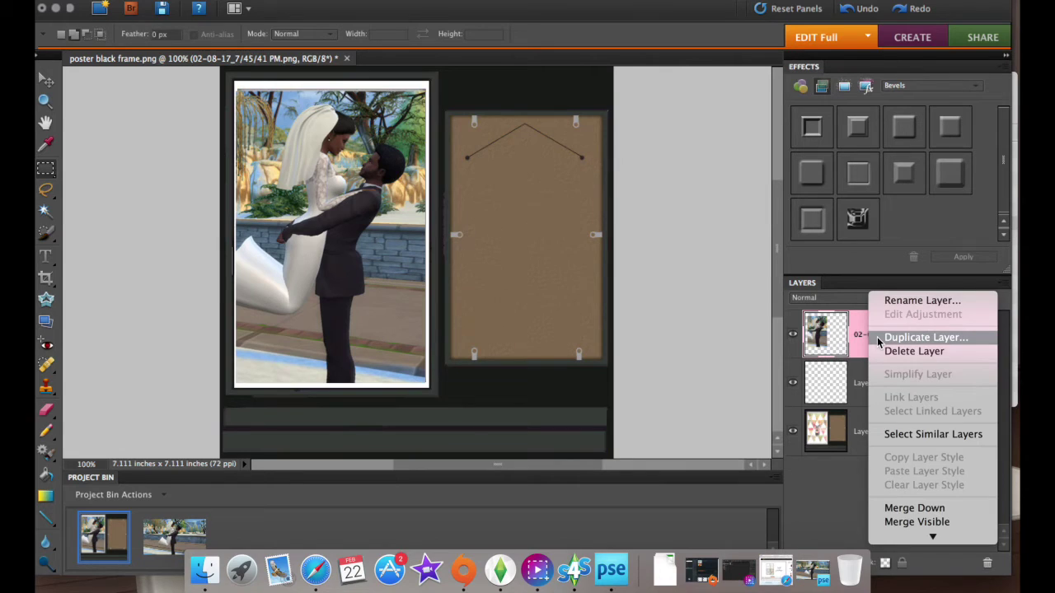
pyautogui.click(886, 338)
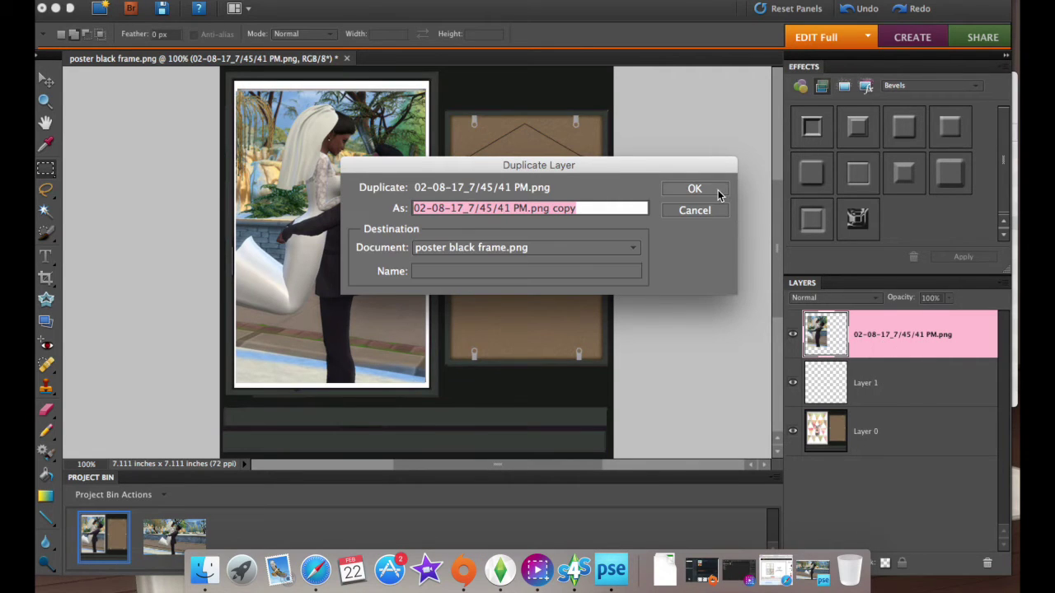
pyautogui.click(717, 190)
pyautogui.click(793, 382)
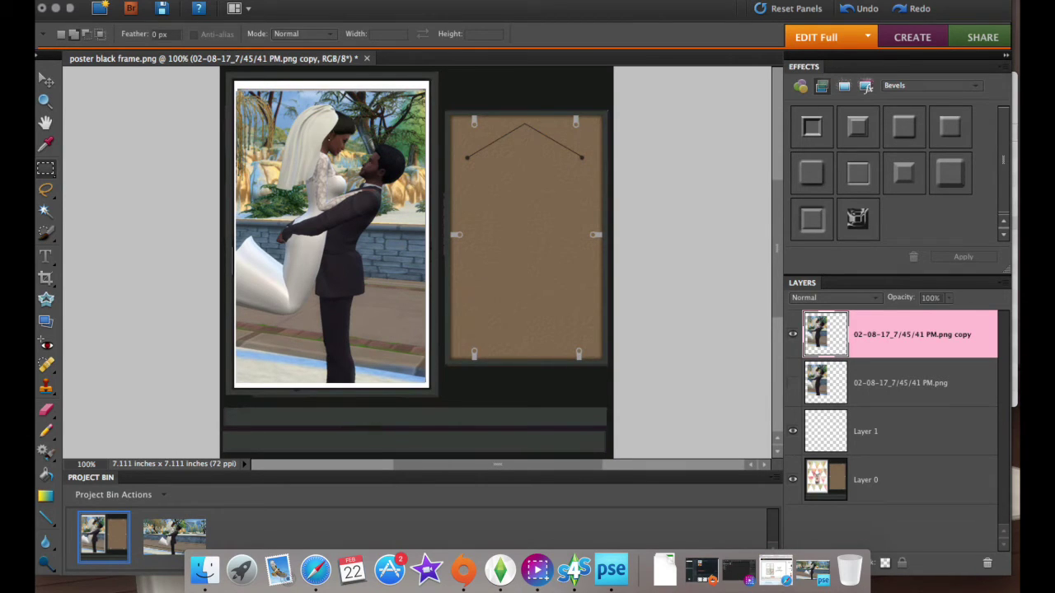
# Step: Open the artistic Cutout filter for the duplicated wedding screenshot layer
pyautogui.click(276, 0)
pyautogui.moveTo(381, 1)
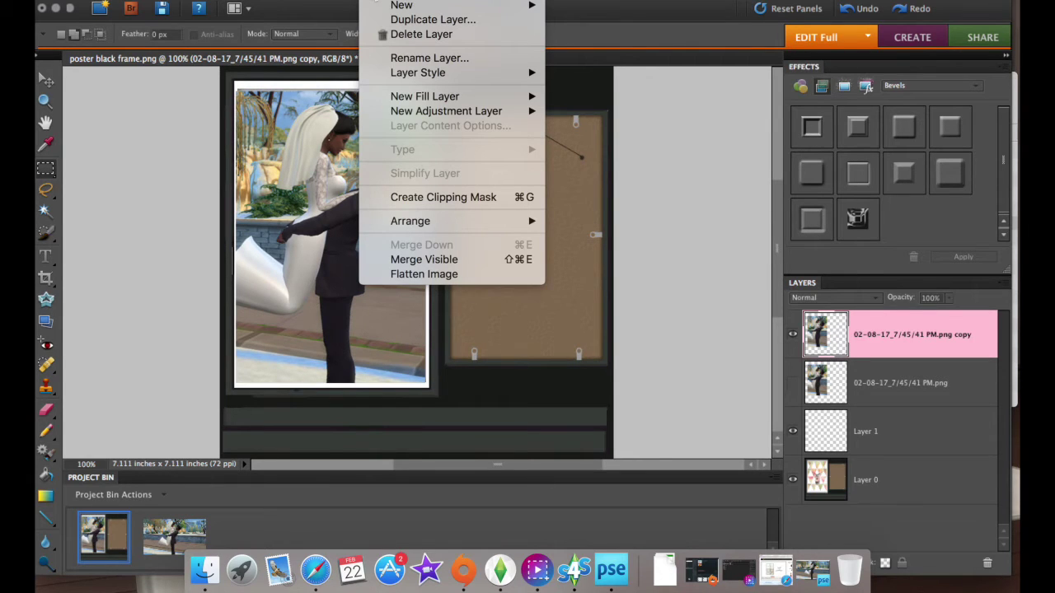
pyautogui.moveTo(465, 1)
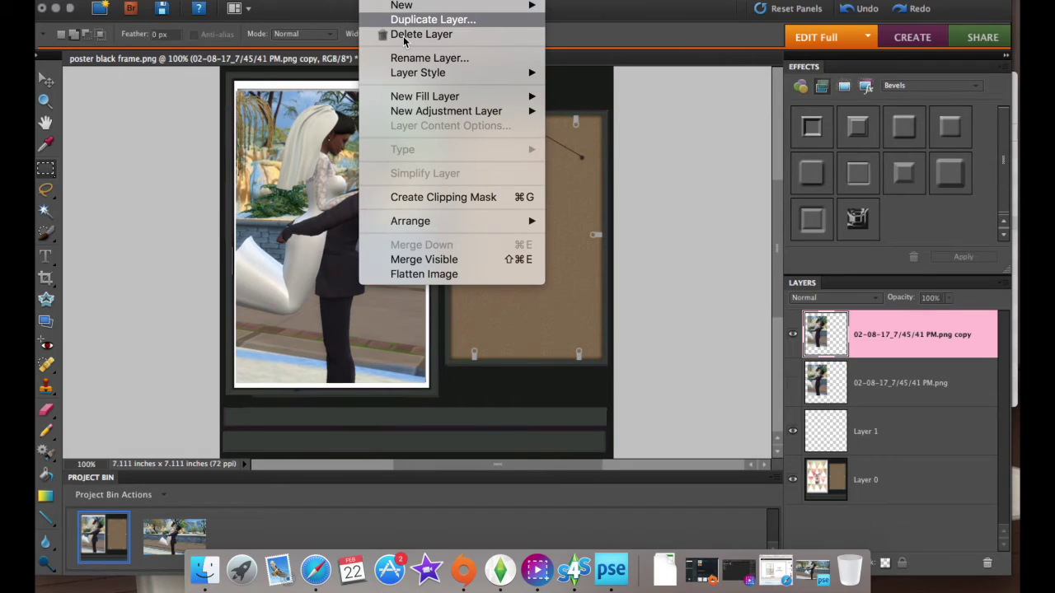
pyautogui.moveTo(421, 1)
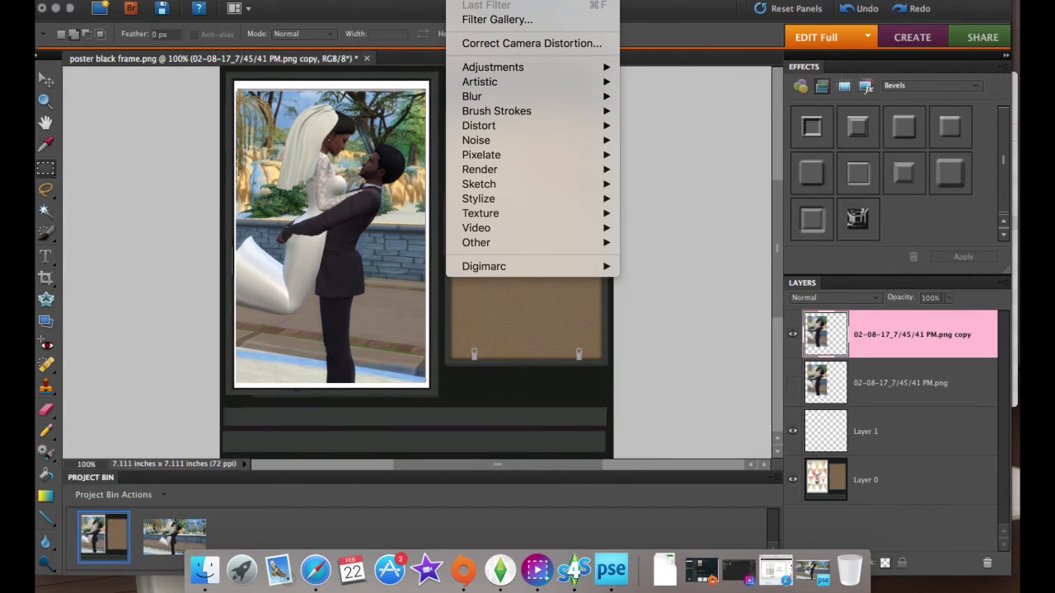
pyautogui.moveTo(499, 82)
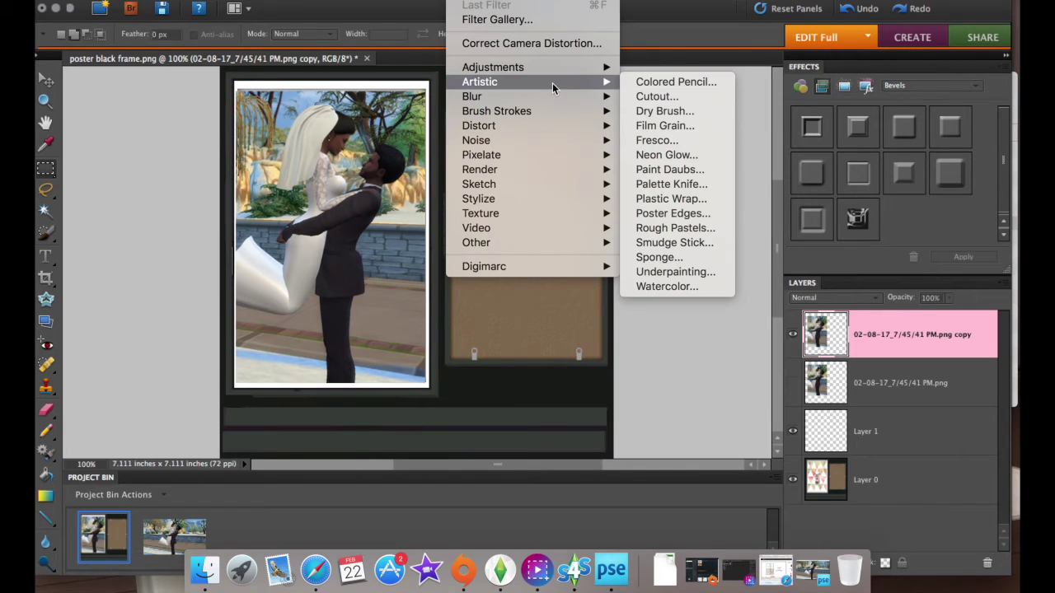
pyautogui.click(673, 95)
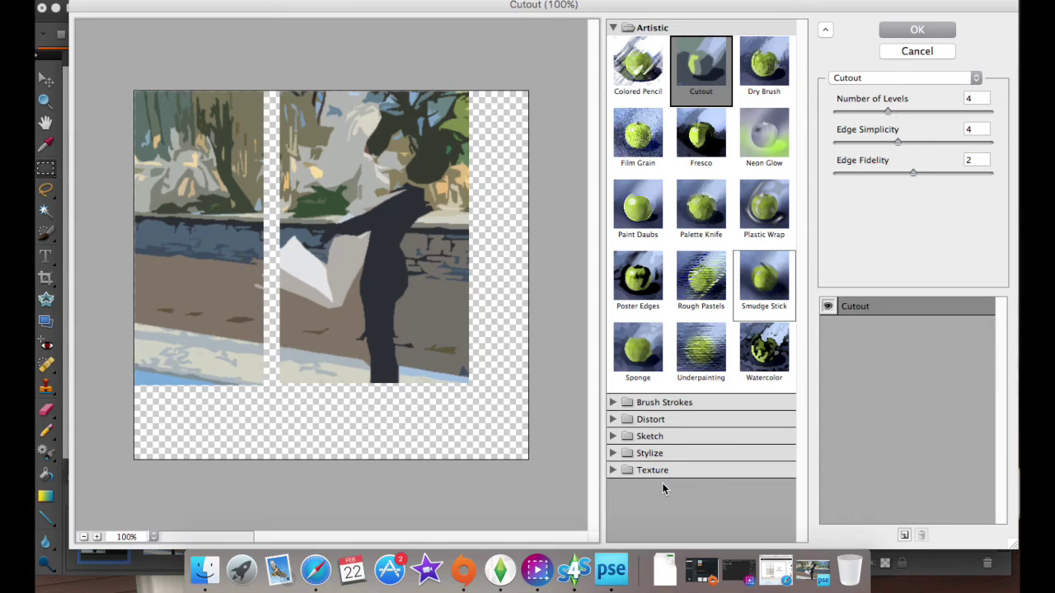
# Step: Try the Grain texture filter on the duplicated layer with an intensity of 0
pyautogui.click(615, 470)
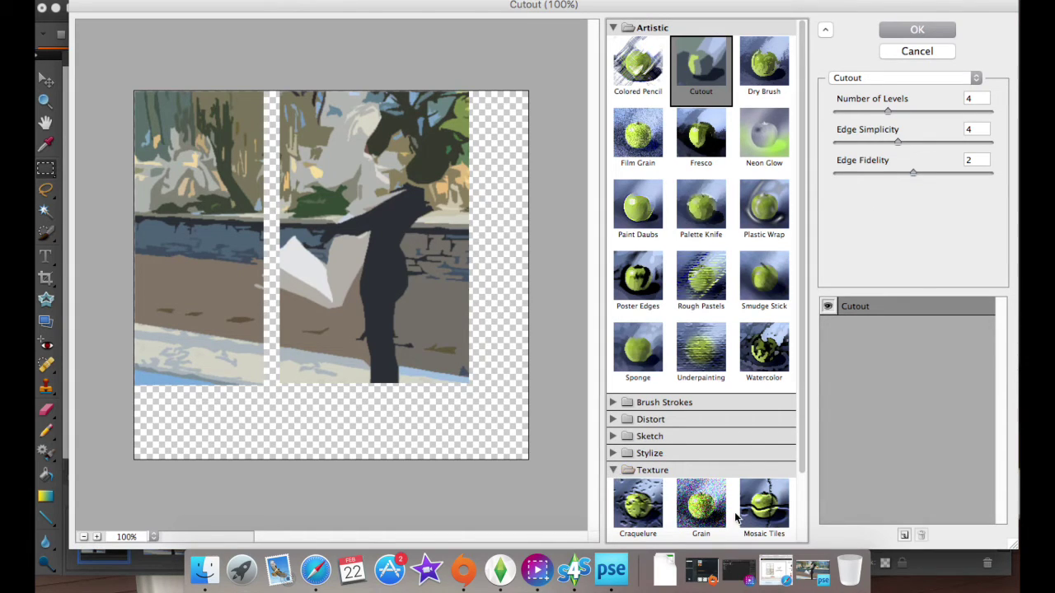
pyautogui.click(707, 513)
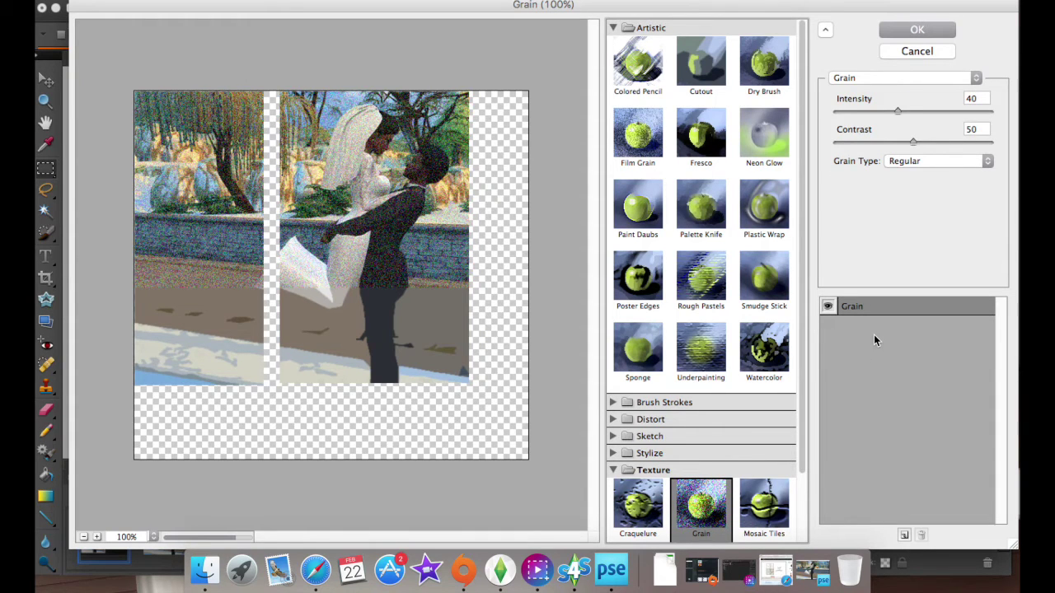
pyautogui.moveTo(898, 116); pyautogui.dragTo(835, 113)
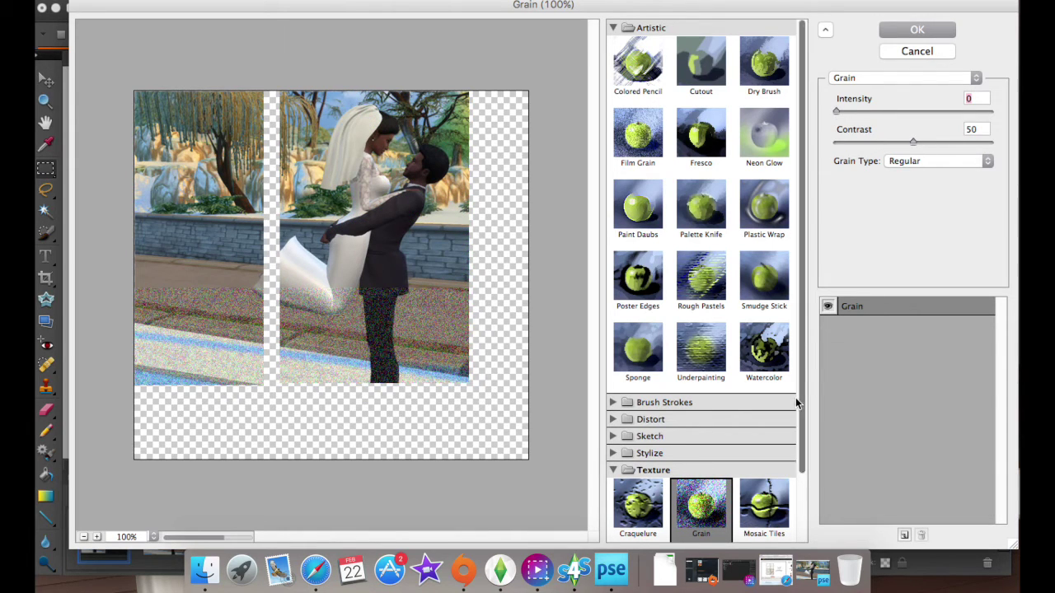
# Step: Switch the filter to Paint Daubs and set its brush size to 5, judging the effect on the couple at 300%
pyautogui.scroll(-3, 795, 397)
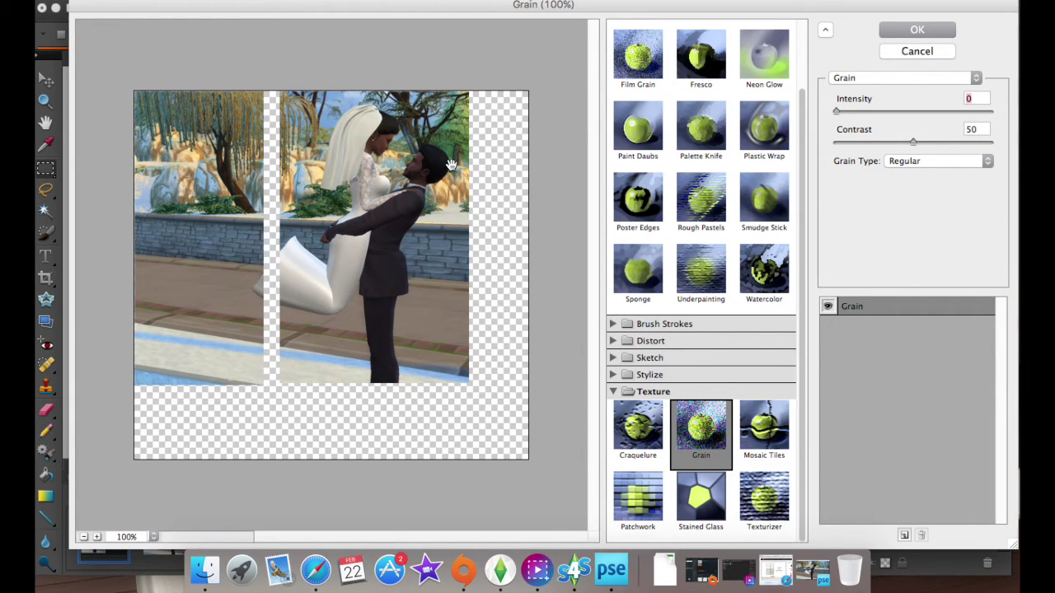
pyautogui.keyDown('super'); pyautogui.click(323, 385); pyautogui.keyUp('super')
pyautogui.keyDown('super'); pyautogui.click(321, 384); pyautogui.keyUp('super')
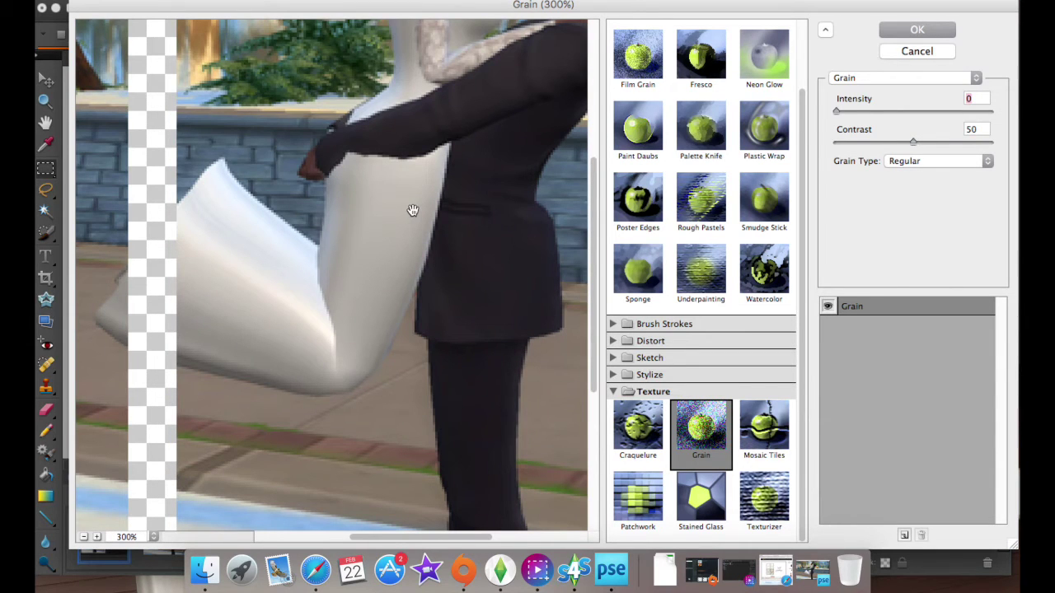
pyautogui.scroll(10, 403, 216)
pyautogui.hscroll(3, 402, 217)
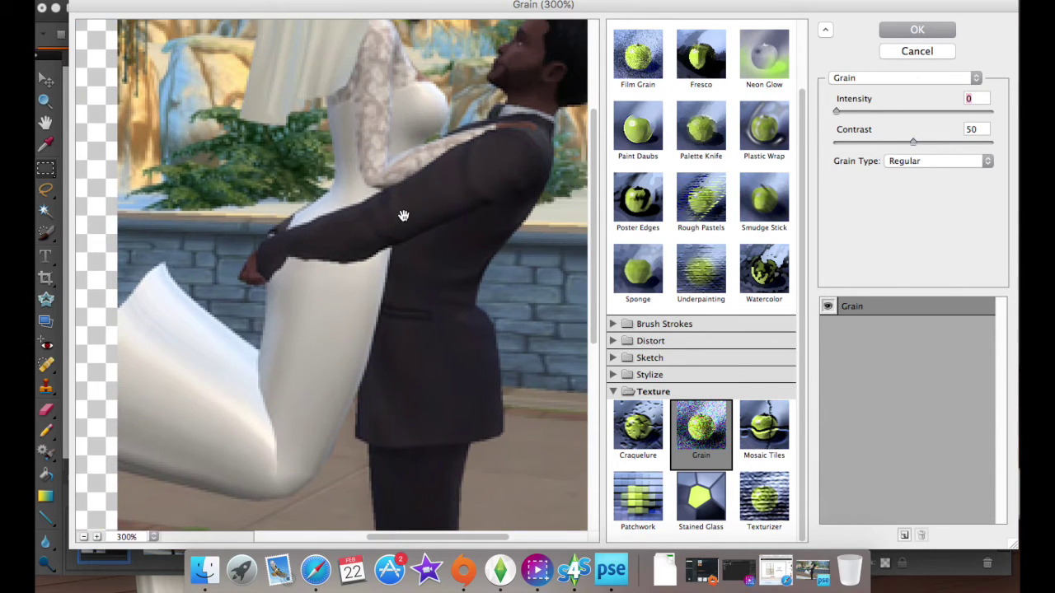
pyautogui.scroll(5, 404, 216)
pyautogui.hscroll(3, 404, 216)
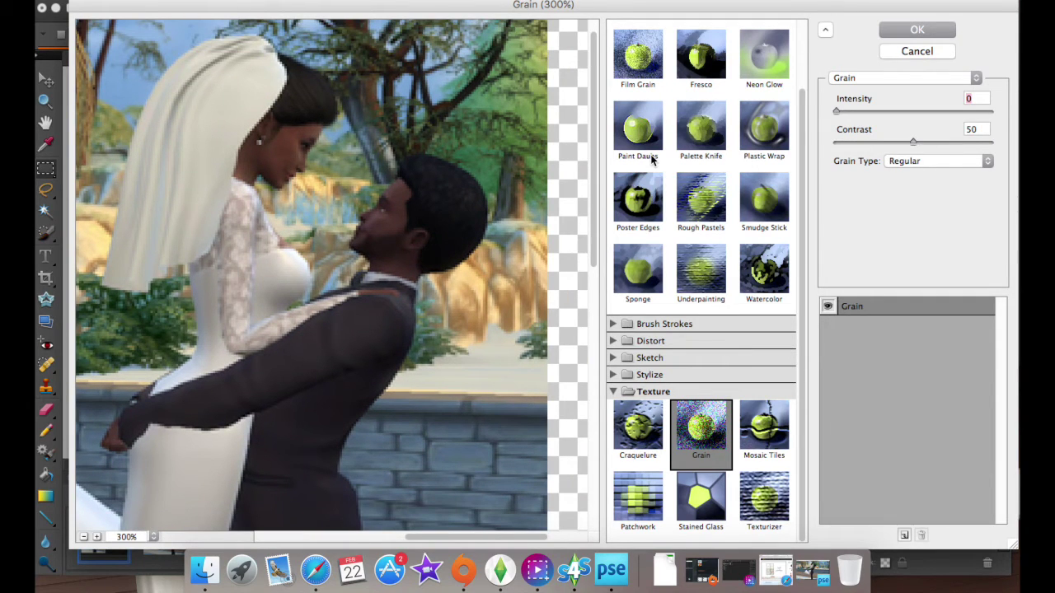
pyautogui.click(647, 138)
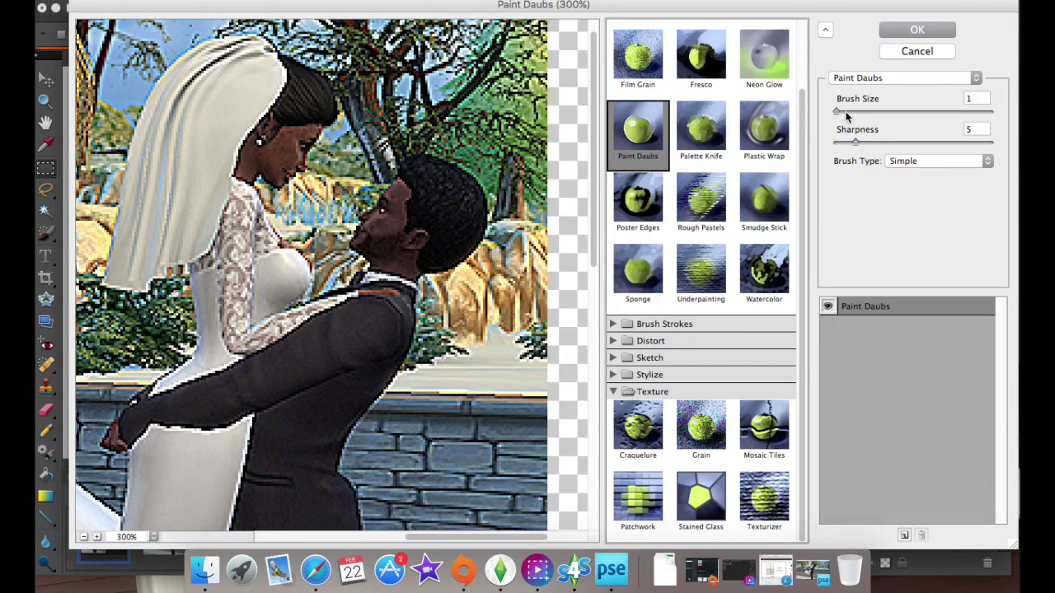
pyautogui.moveTo(847, 113); pyautogui.dragTo(902, 112)
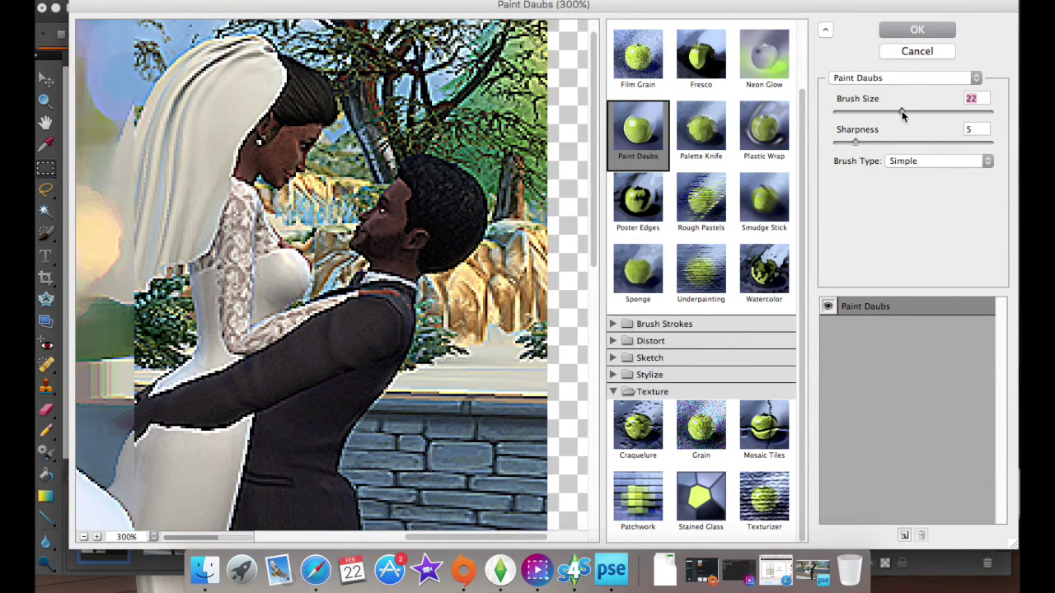
pyautogui.moveTo(901, 111); pyautogui.dragTo(897, 111)
pyautogui.click(858, 113)
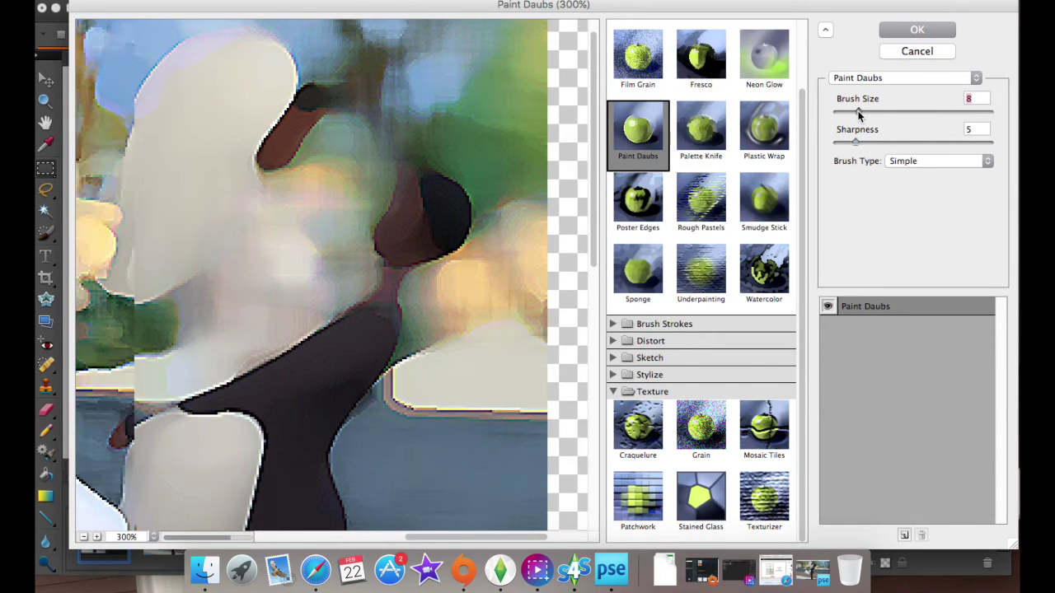
pyautogui.moveTo(852, 112); pyautogui.dragTo(851, 113)
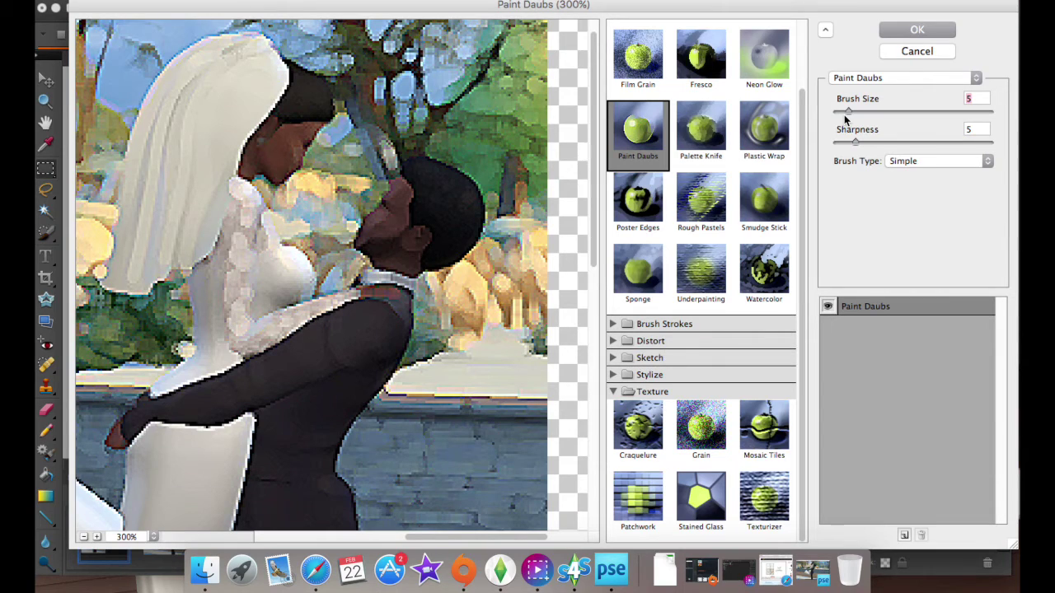
# Step: Try a Paint Daubs sharpness of 1, return it to 5, and try the Sparkle brush type
pyautogui.moveTo(855, 143); pyautogui.dragTo(839, 144)
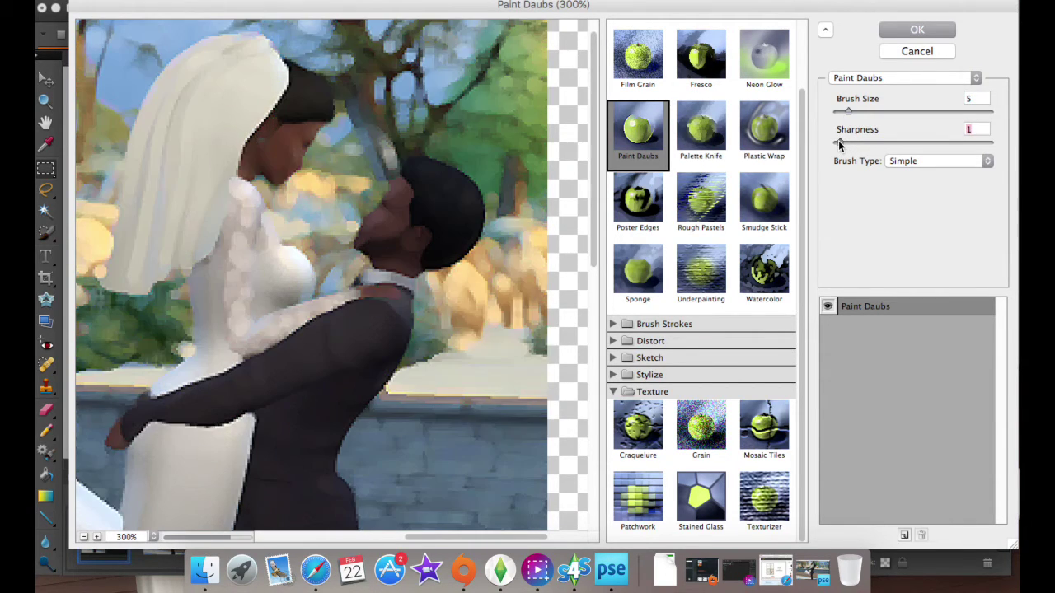
pyautogui.moveTo(847, 145); pyautogui.dragTo(856, 144)
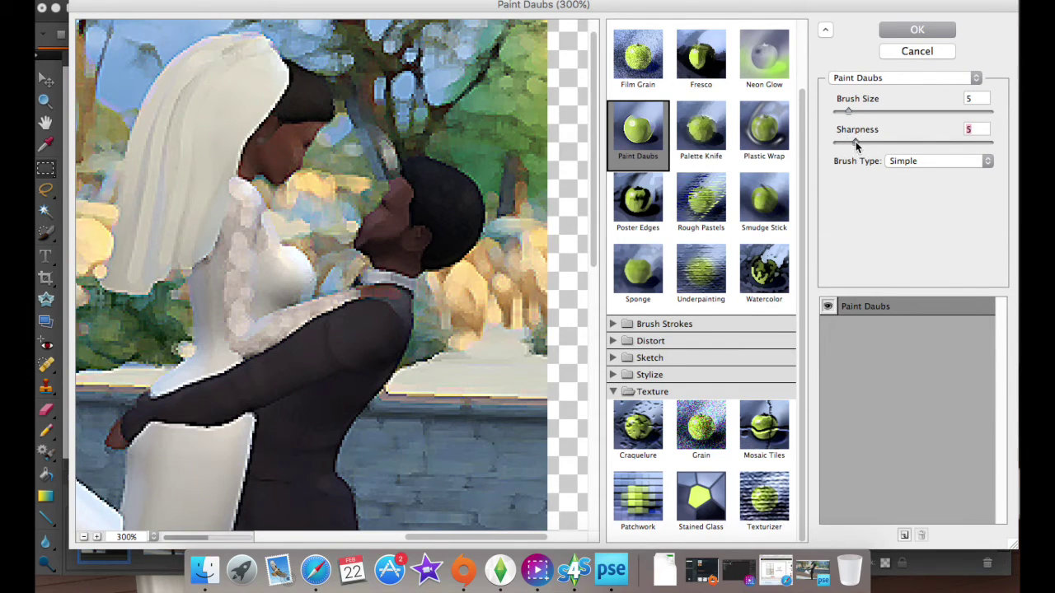
pyautogui.click(976, 162)
pyautogui.click(985, 162)
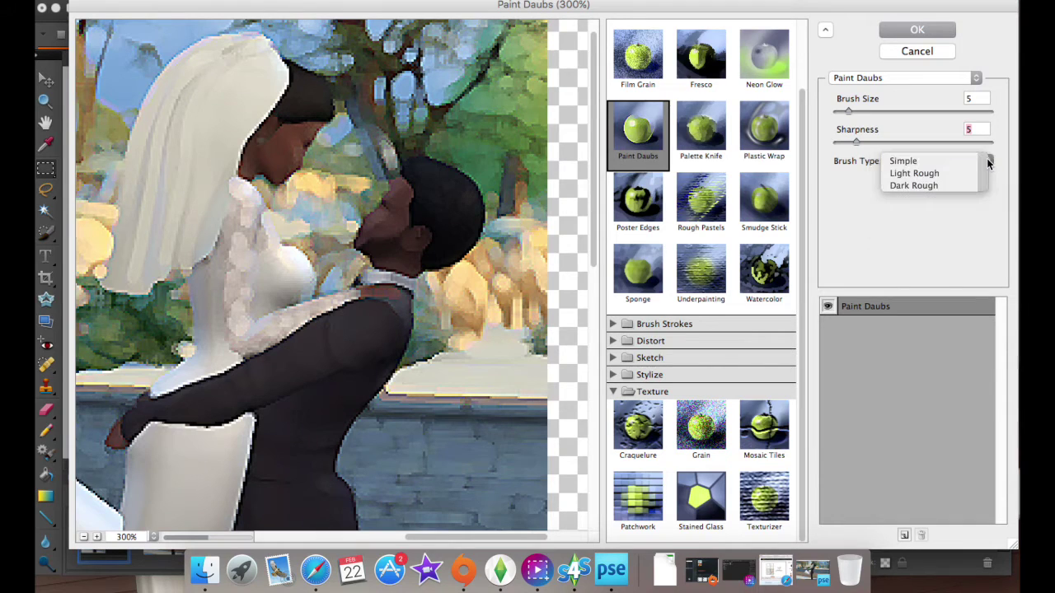
pyautogui.click(985, 162)
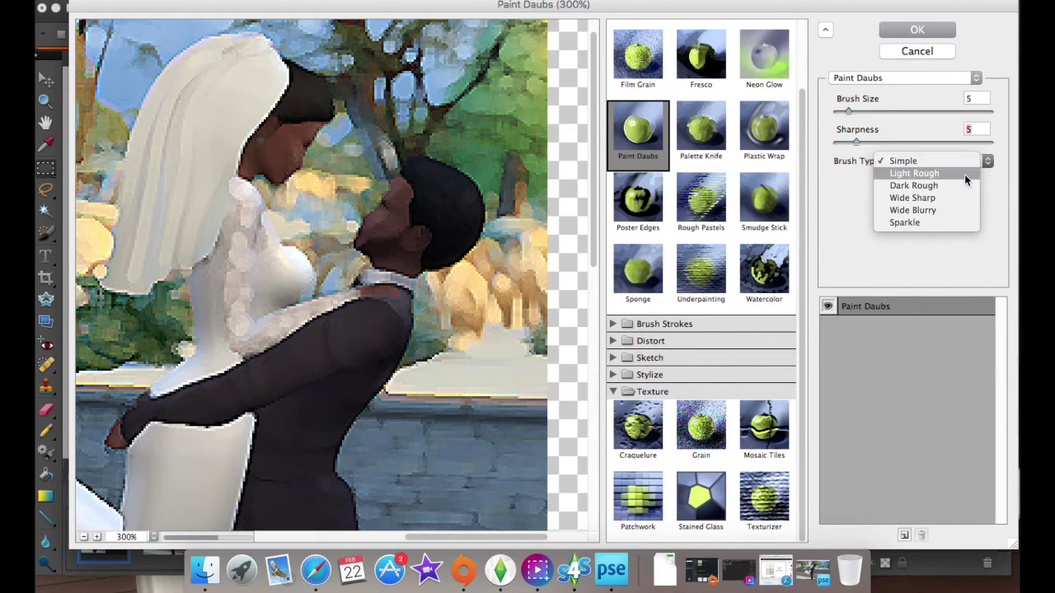
pyautogui.click(943, 225)
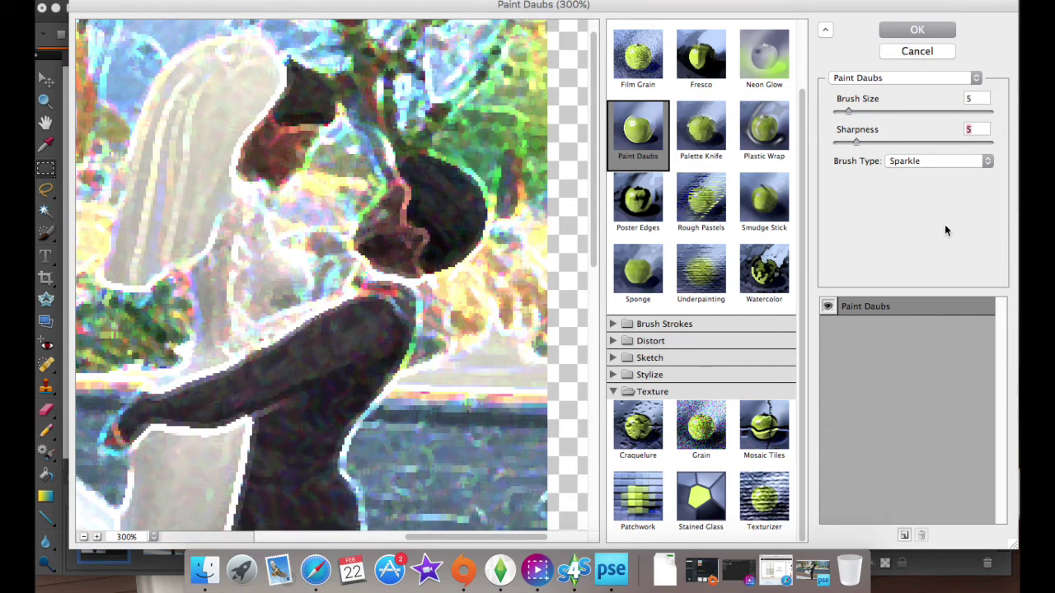
# Step: Set the brush type to Simple and apply the Paint Daubs filter to the duplicated layer
pyautogui.click(986, 160)
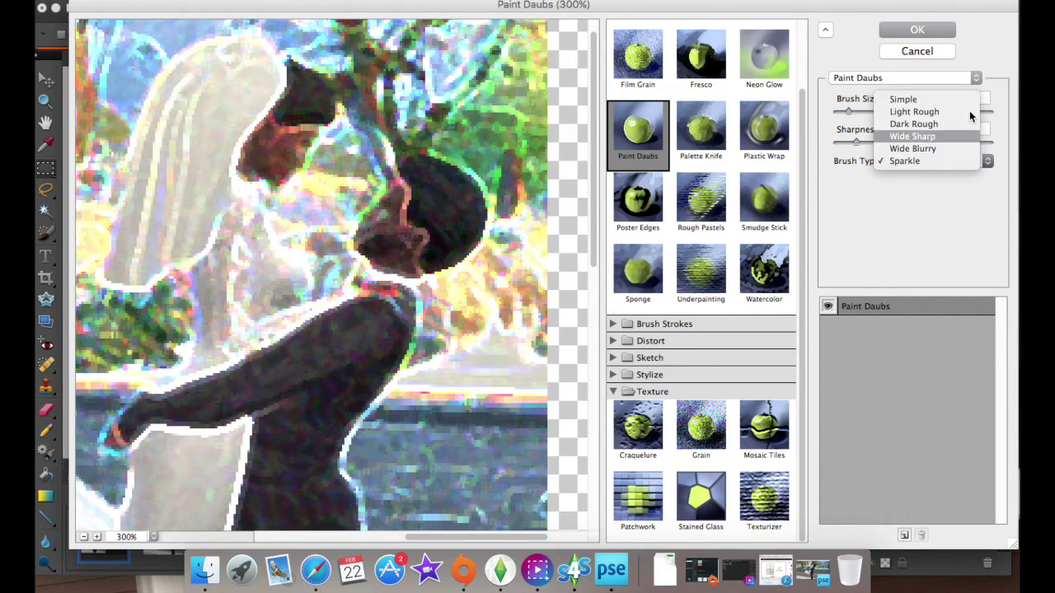
pyautogui.click(945, 99)
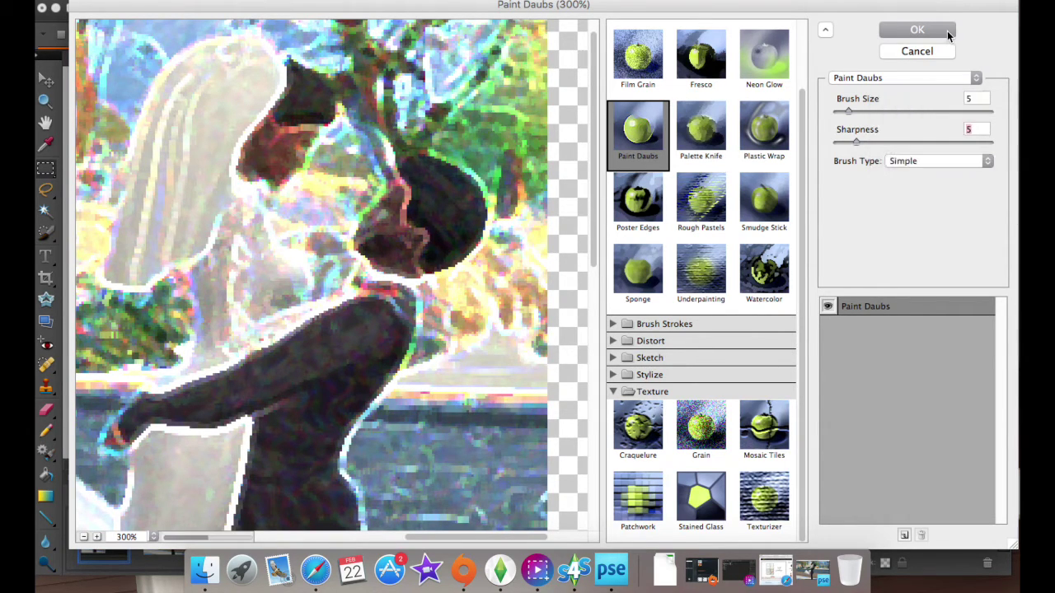
pyautogui.click(929, 32)
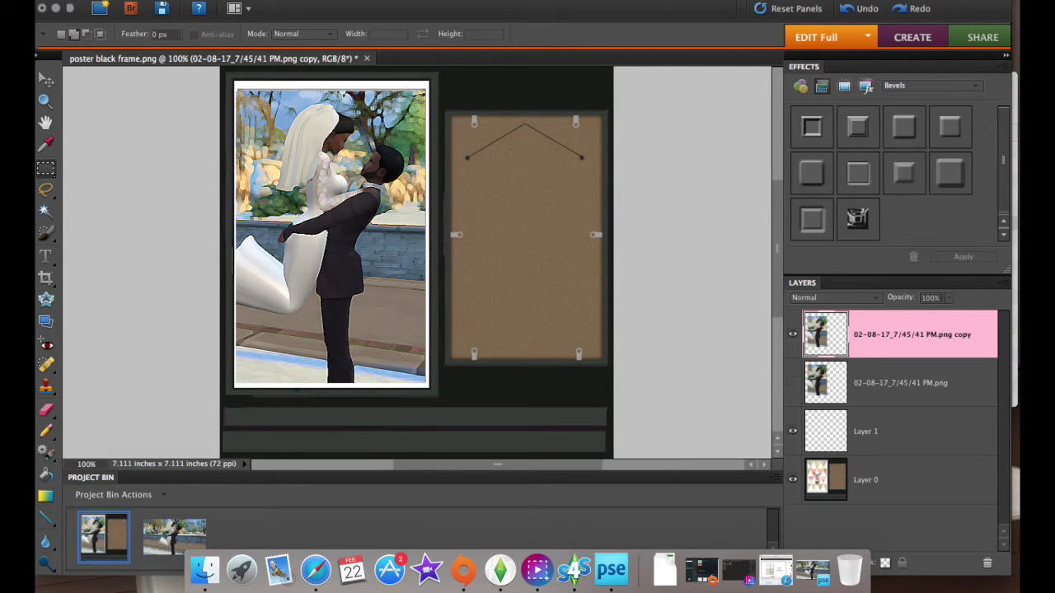
pyautogui.click(210, 0)
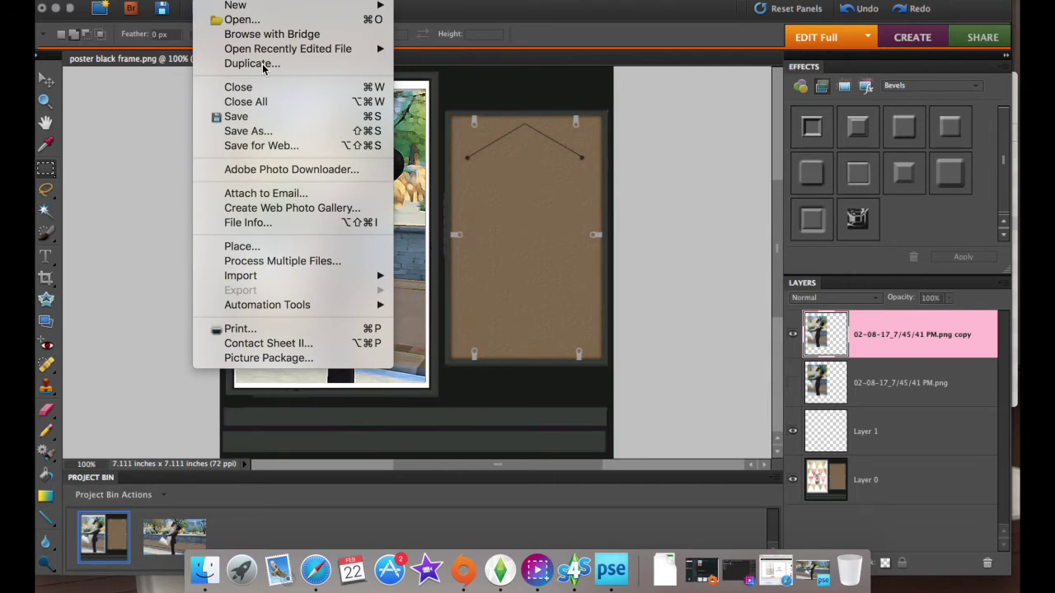
pyautogui.click(246, 131)
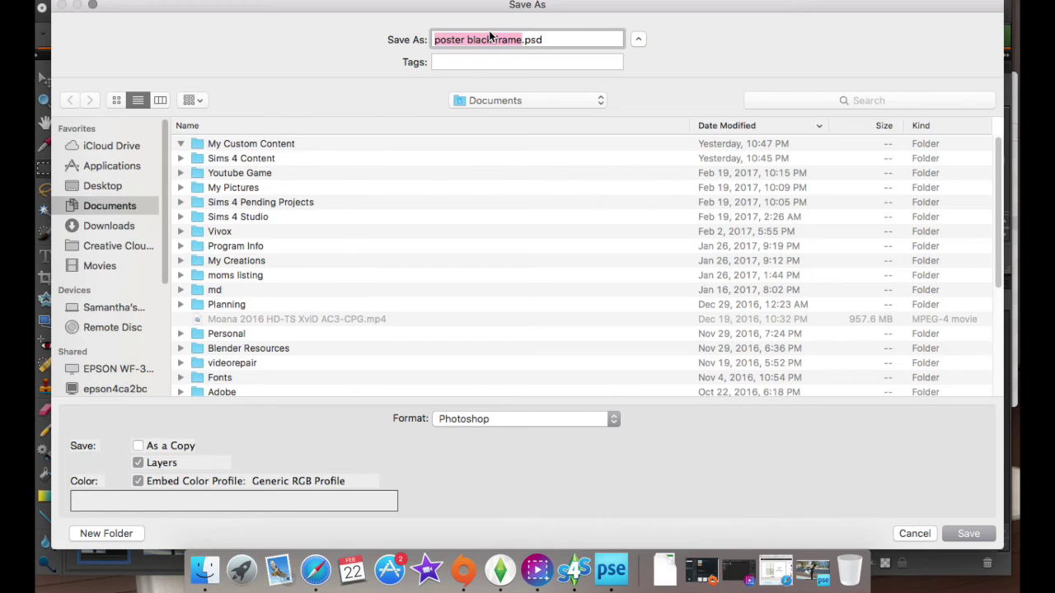
pyautogui.click(102, 186)
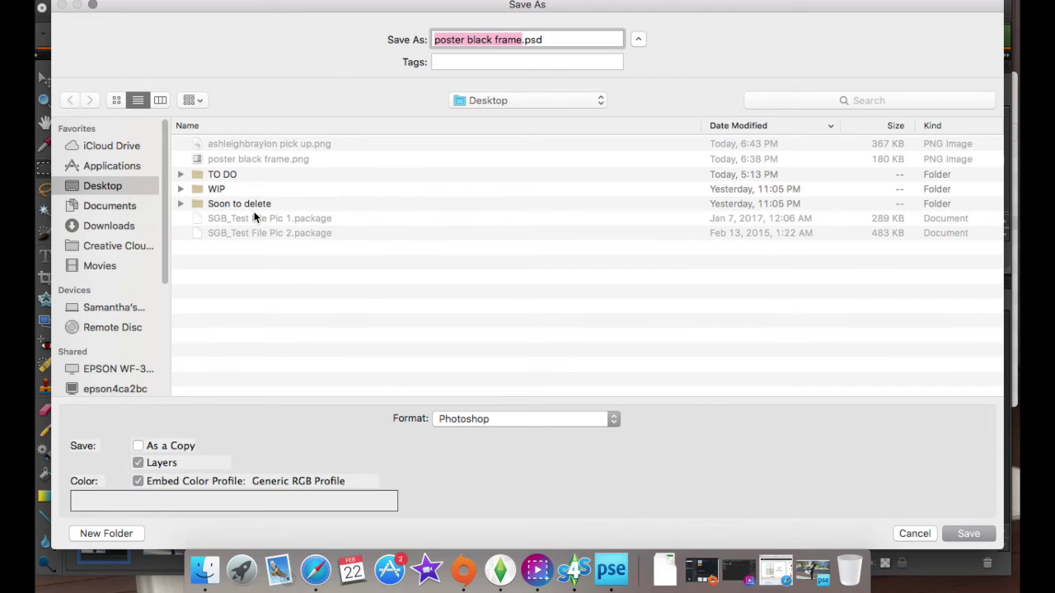
pyautogui.click(270, 145)
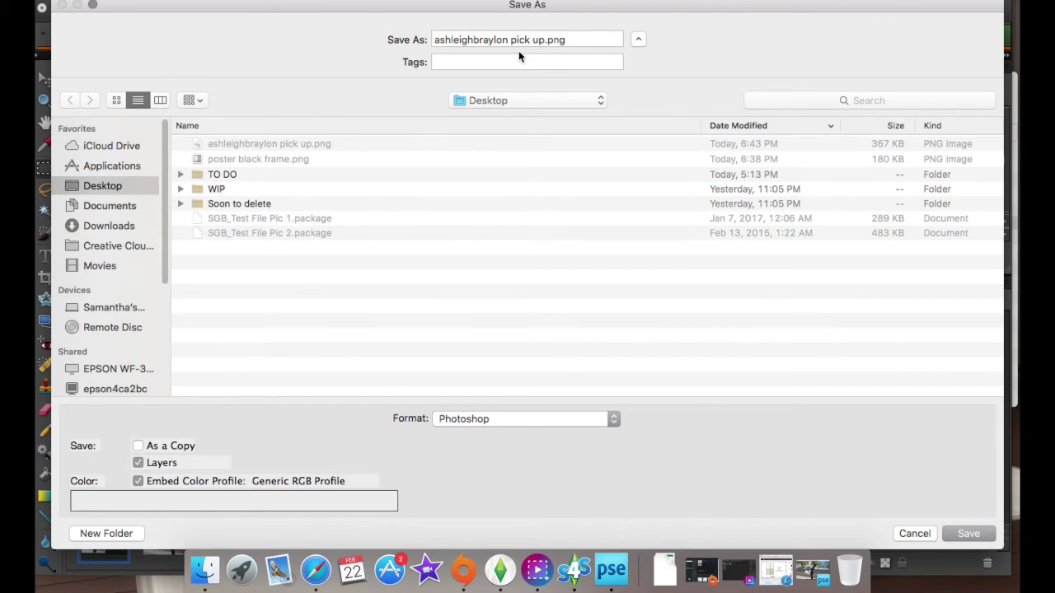
pyautogui.click(545, 39)
pyautogui.write('1')
# Step: Set the save format to PNG and save the poster texture on the Desktop without interlacing
pyautogui.click(610, 418)
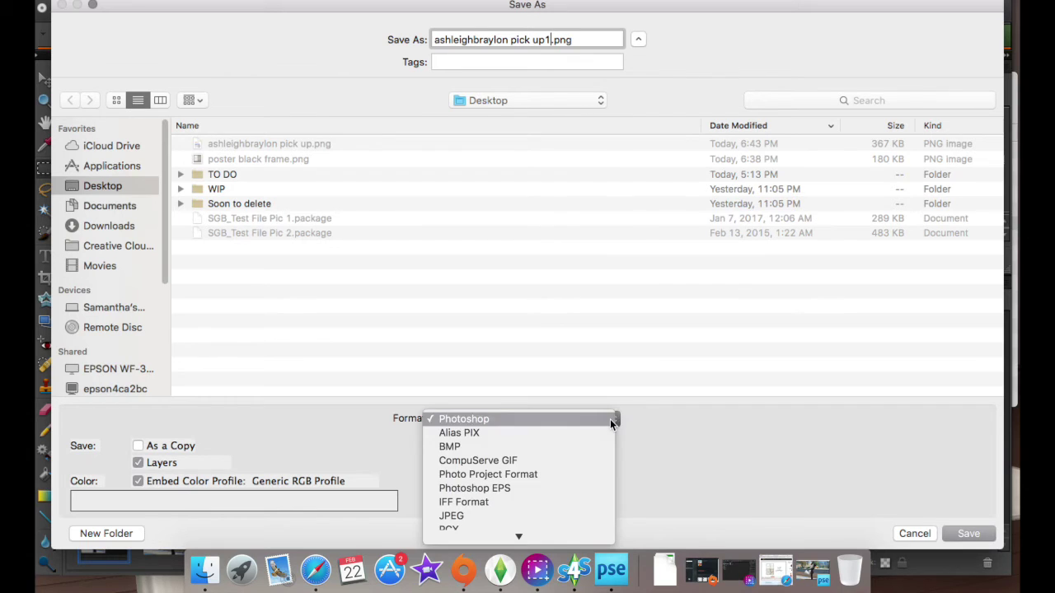
pyautogui.moveTo(520, 534)
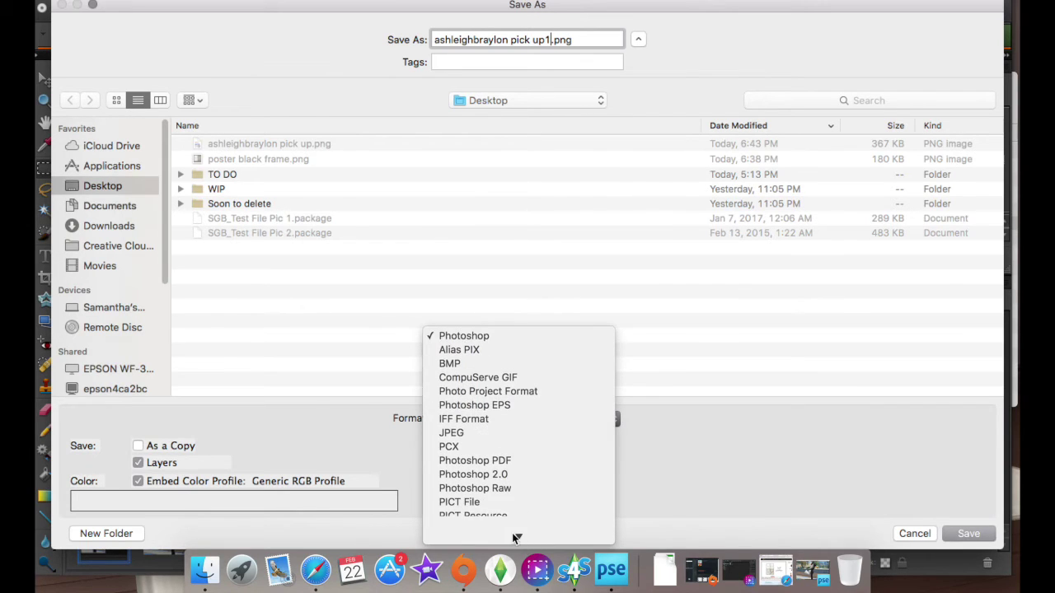
pyautogui.click(493, 516)
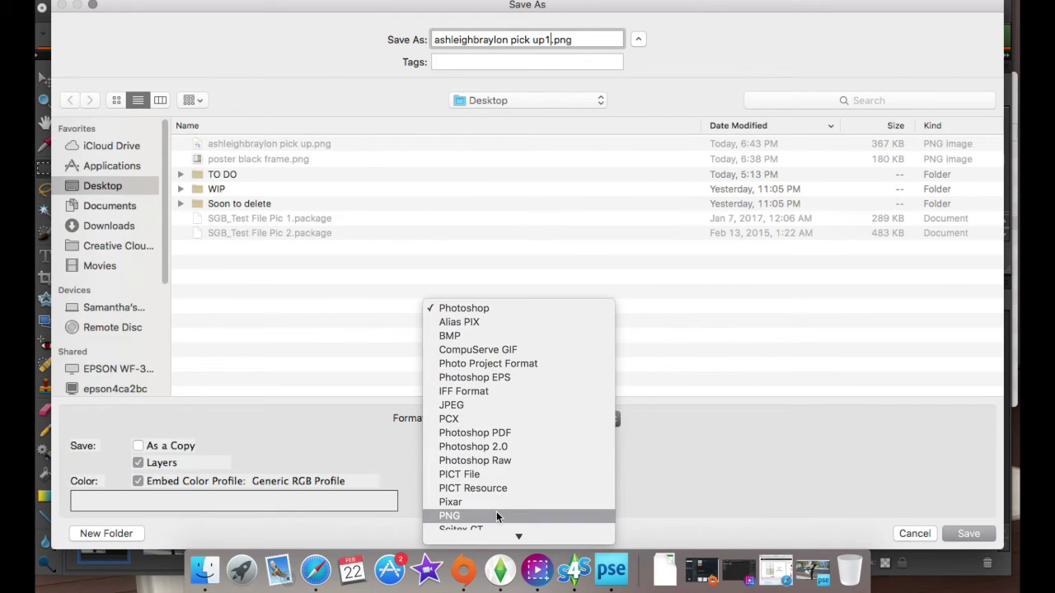
pyautogui.click(969, 534)
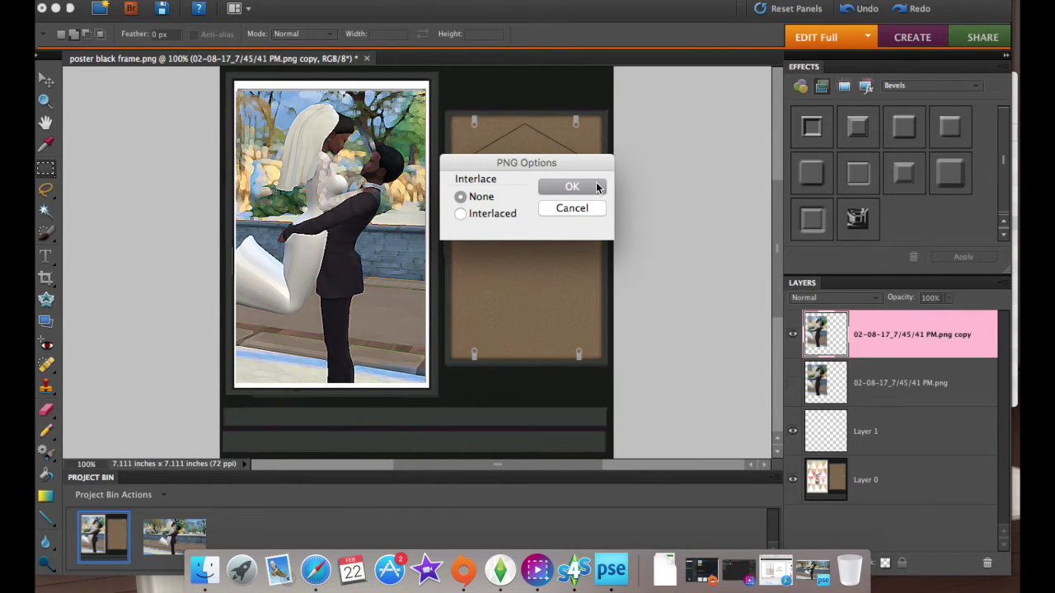
pyautogui.click(572, 187)
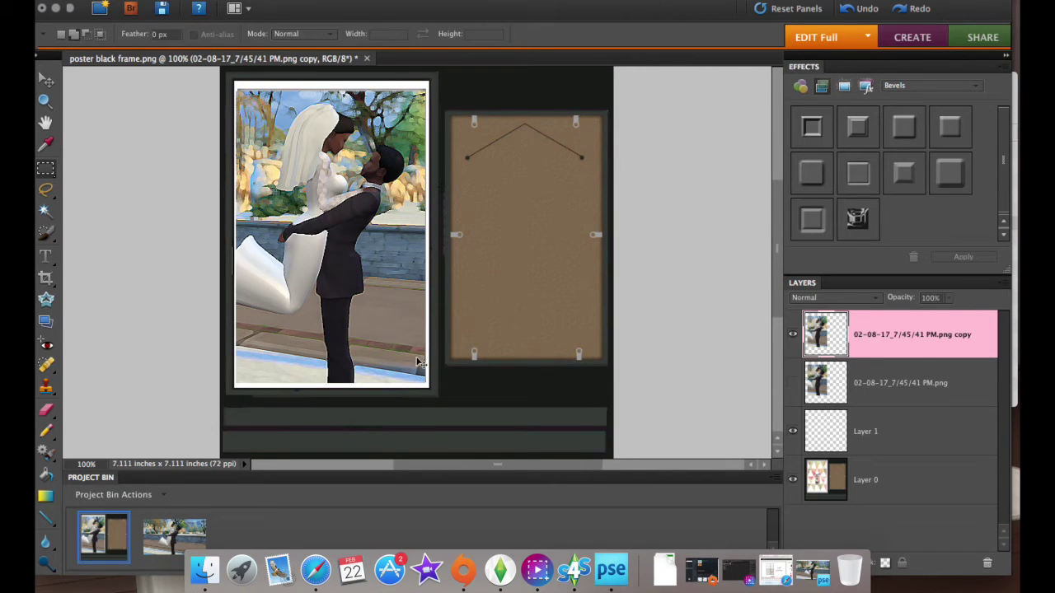
# Step: Switch to Sims 4 Studio and import "ashleighbraylon pick up1.png" from the Desktop into DST Image B09AE68834A86F6E
pyautogui.click(577, 570)
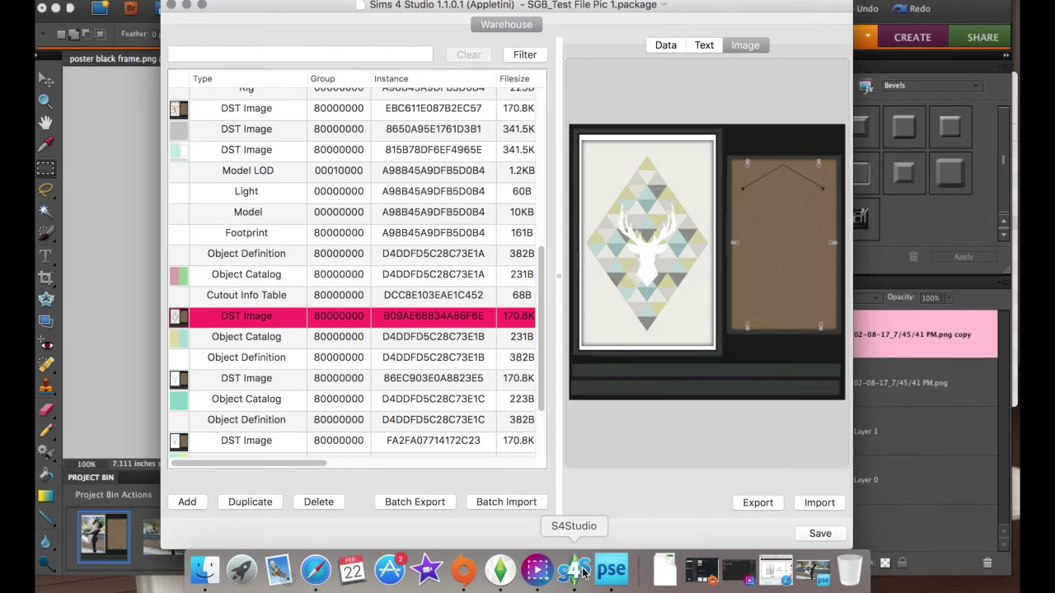
pyautogui.click(814, 505)
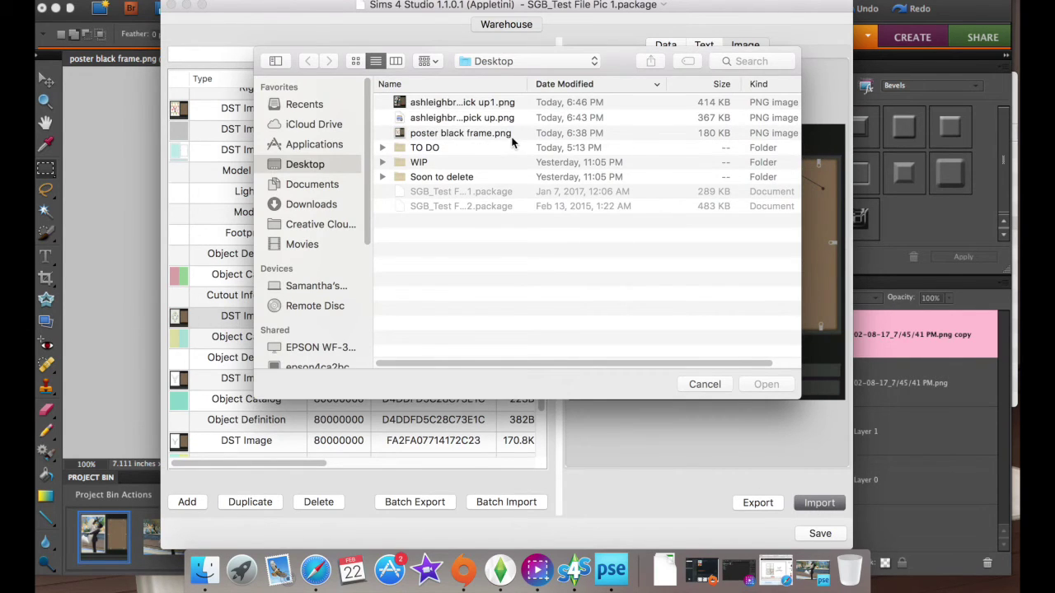
pyautogui.click(490, 103)
pyautogui.click(773, 389)
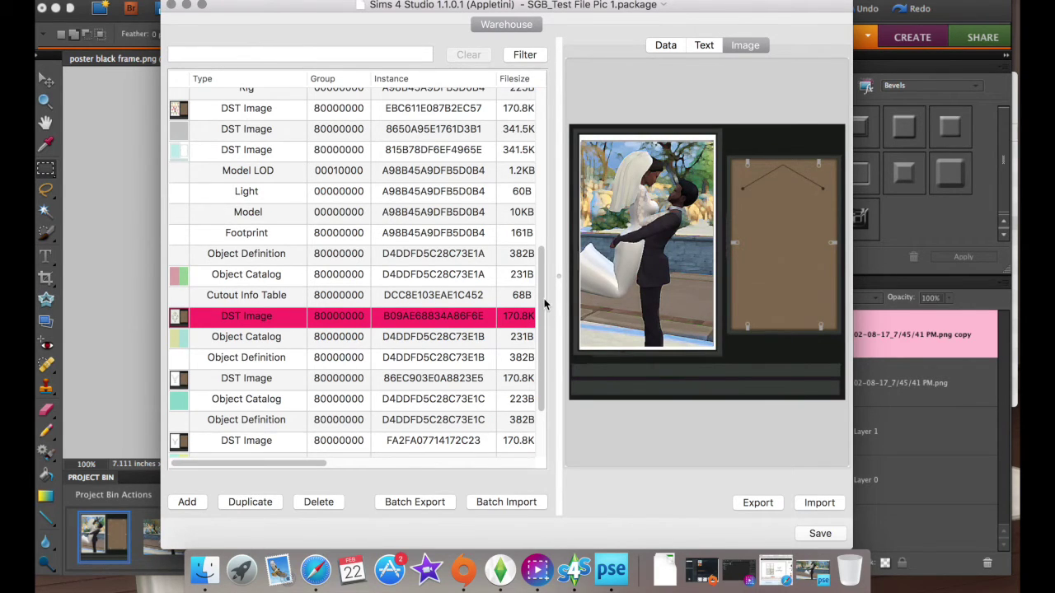
# Step: Set the Simoleon Price to 1 in the data of Object Catalog entry D4DDFD5C28C73E1D
pyautogui.moveTo(543, 303); pyautogui.dragTo(539, 366)
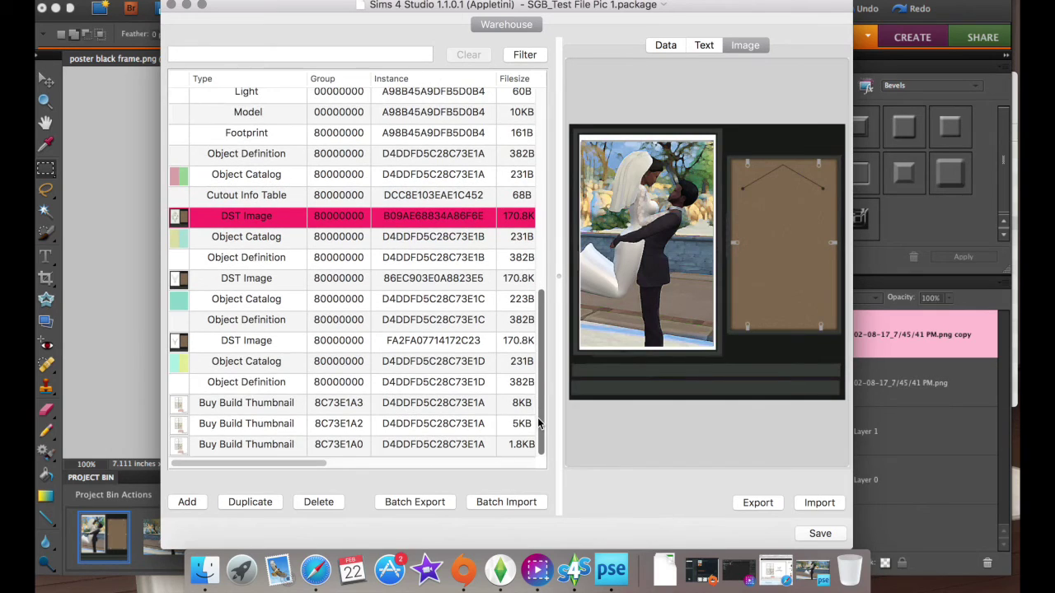
pyautogui.click(292, 383)
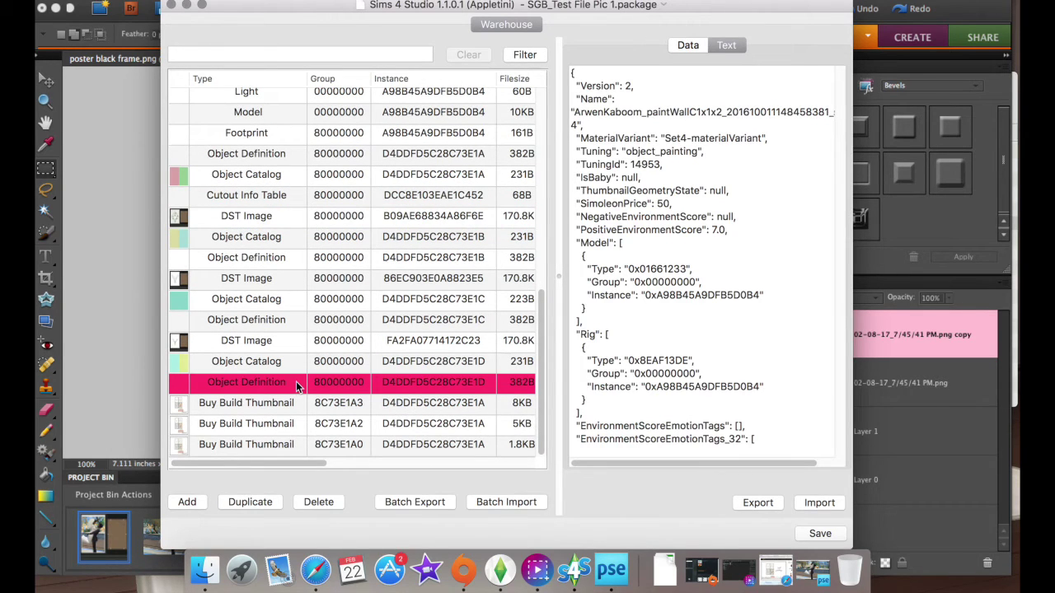
pyautogui.click(688, 45)
pyautogui.click(275, 361)
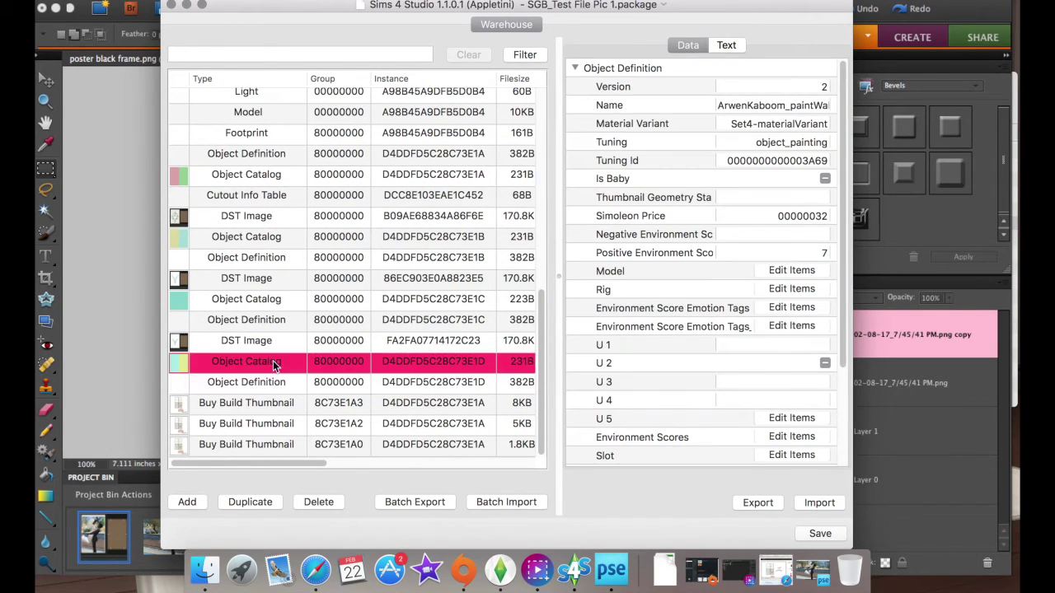
pyautogui.moveTo(843, 124); pyautogui.dragTo(847, 428)
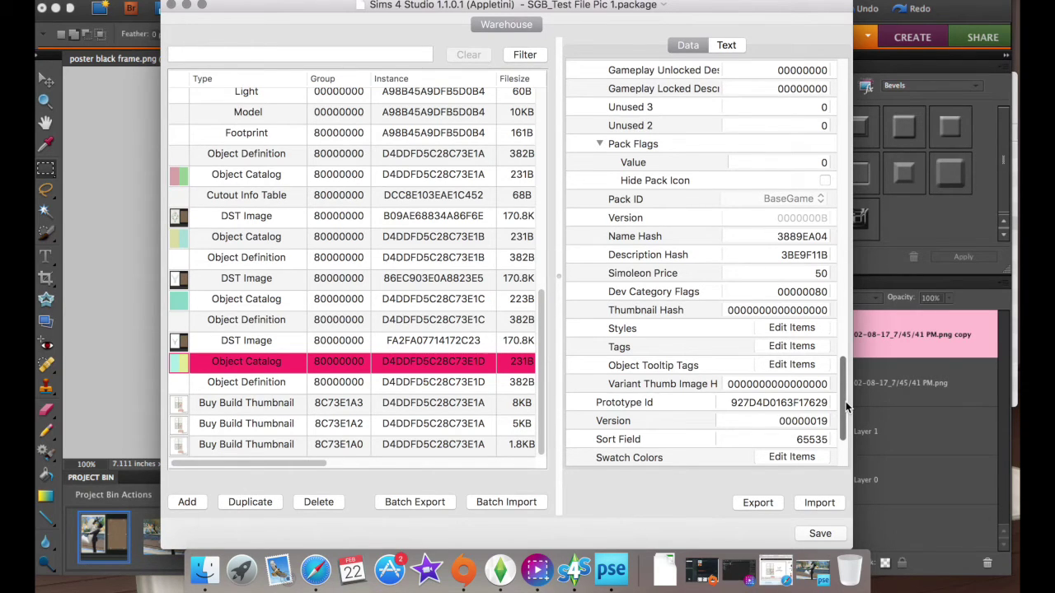
pyautogui.click(812, 274)
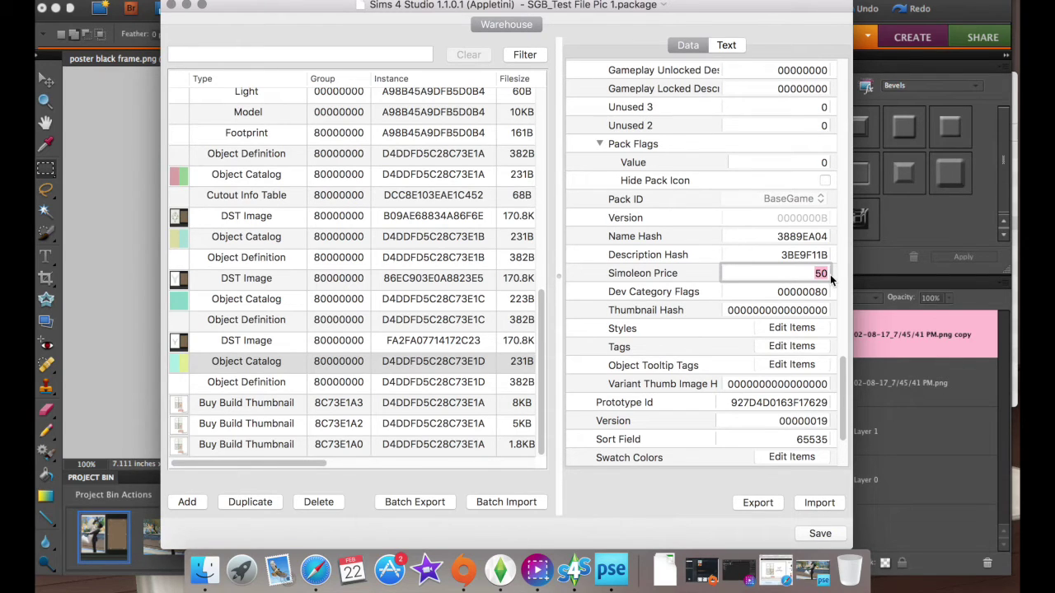
pyautogui.write('1')
# Step: Review the catalog entry's category checkboxes and its Placement Flags Low options, such as wall placement and height adjustment
pyautogui.scroll(2, 845, 381)
pyautogui.moveTo(845, 381); pyautogui.dragTo(851, 272)
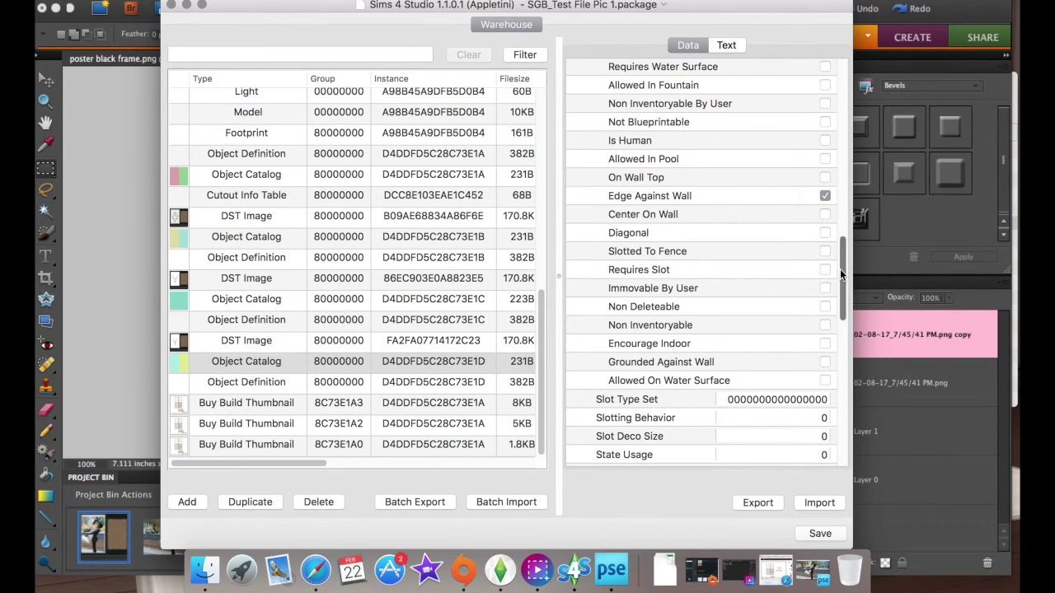
pyautogui.moveTo(841, 278); pyautogui.dragTo(842, 223)
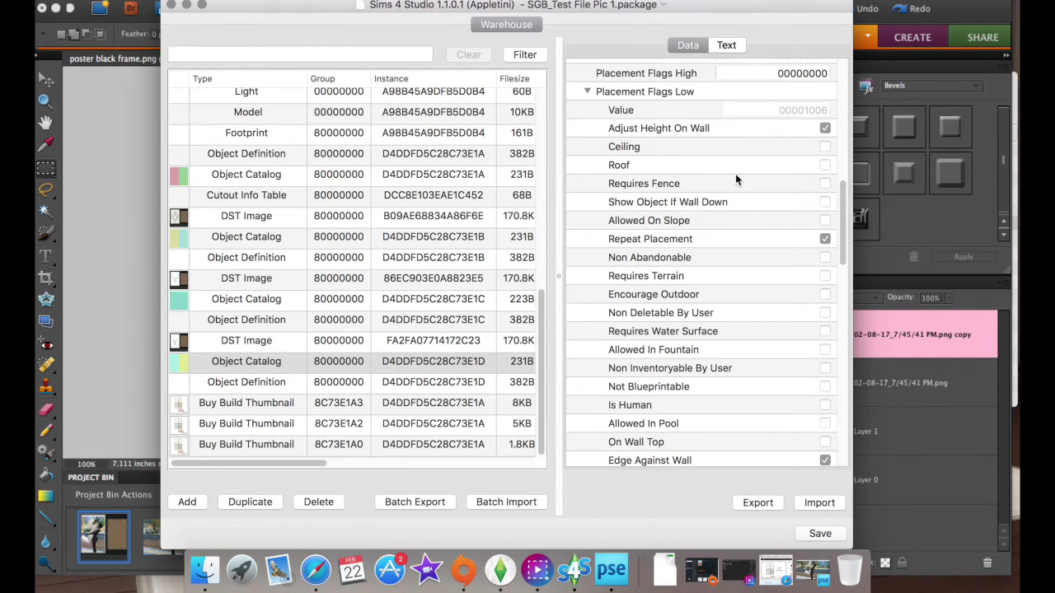
pyautogui.moveTo(841, 225); pyautogui.dragTo(841, 99)
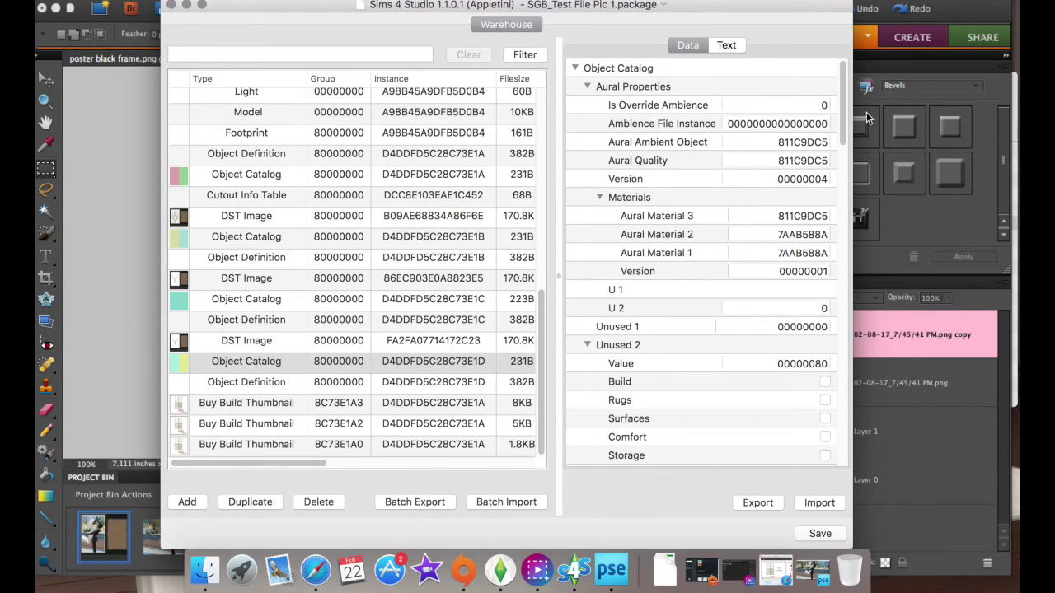
pyautogui.scroll(-5, 842, 161)
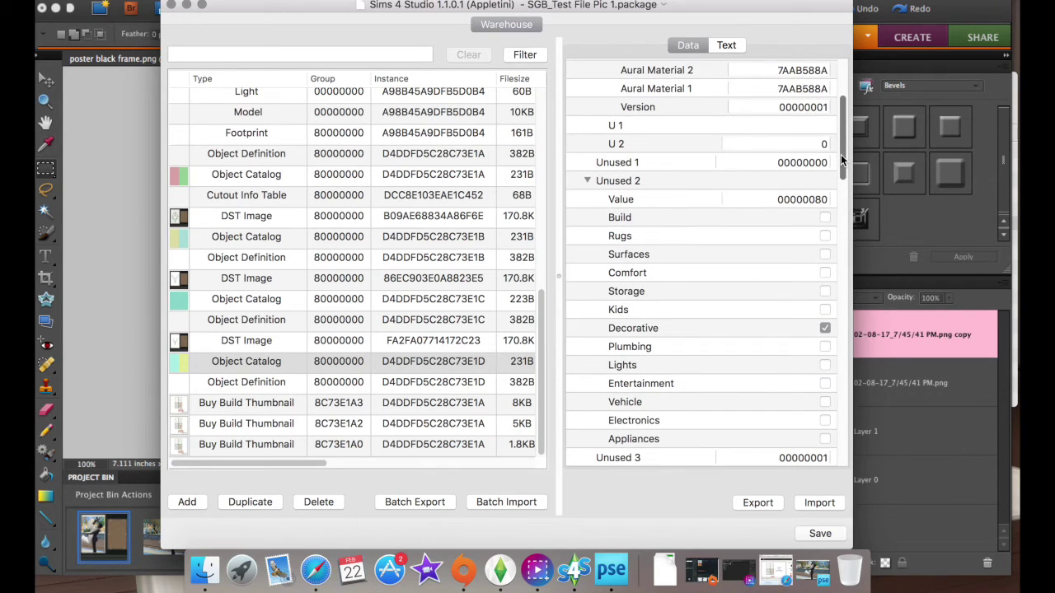
pyautogui.moveTo(842, 161); pyautogui.dragTo(842, 182)
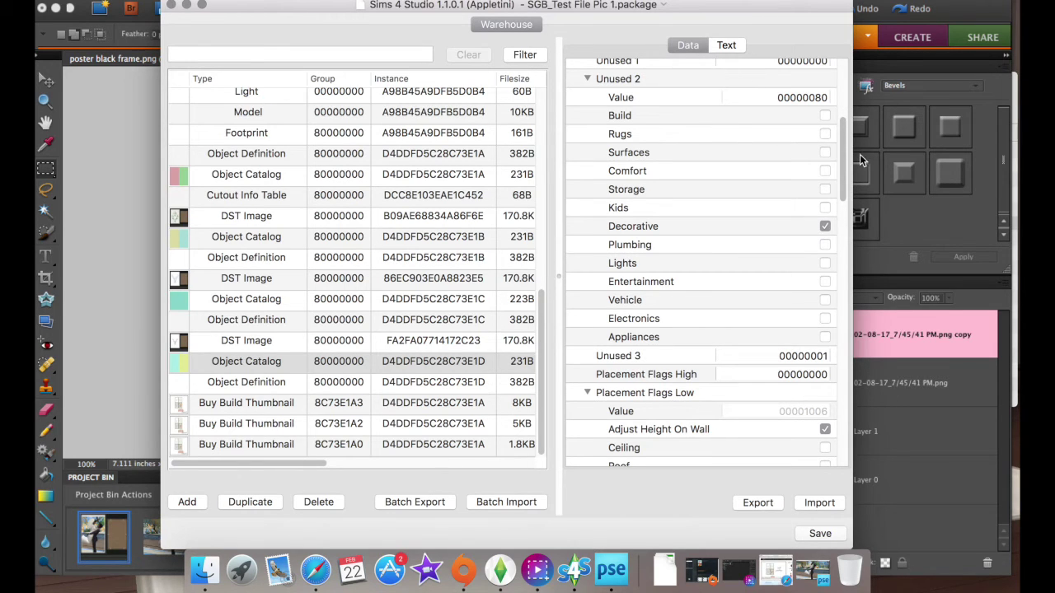
pyautogui.scroll(-3, 831, 220)
pyautogui.scroll(-10, 831, 219)
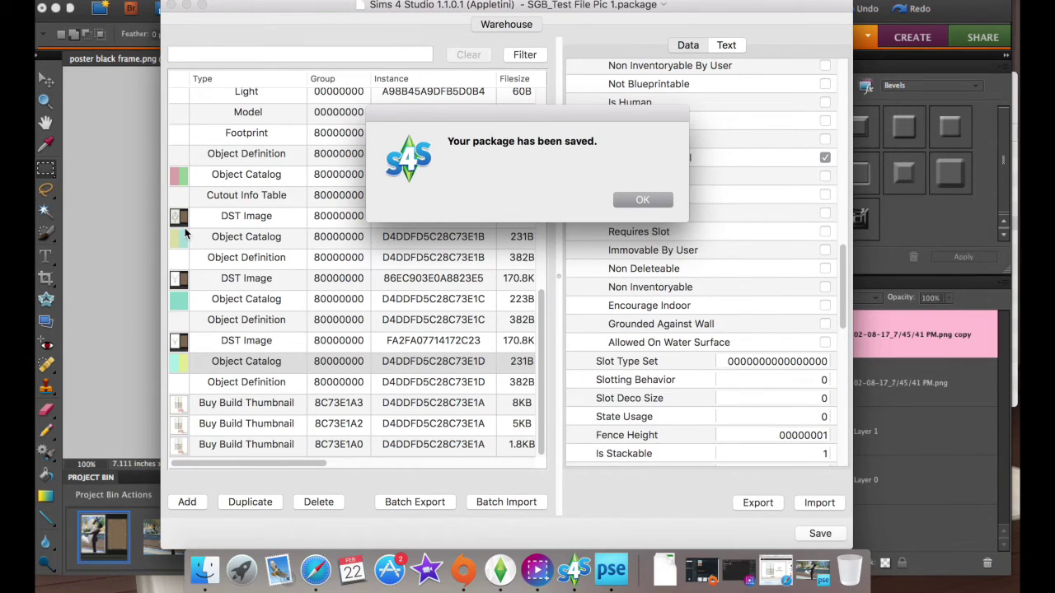
# Step: Finish saving "SGB_Test File Pic 1.package", check its resource list, and close the package
pyautogui.click(641, 204)
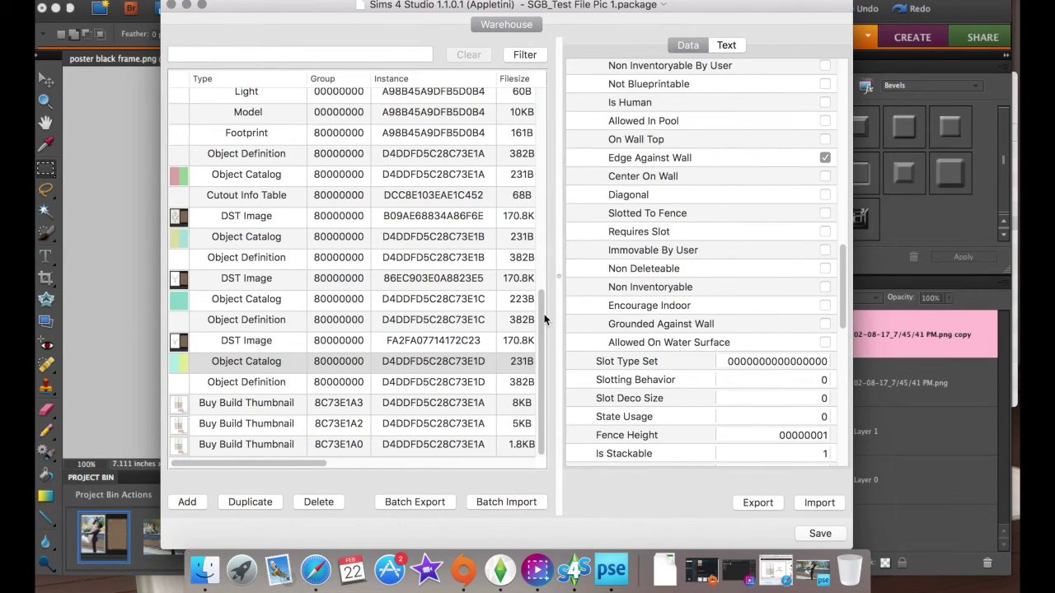
pyautogui.scroll(8, 544, 319)
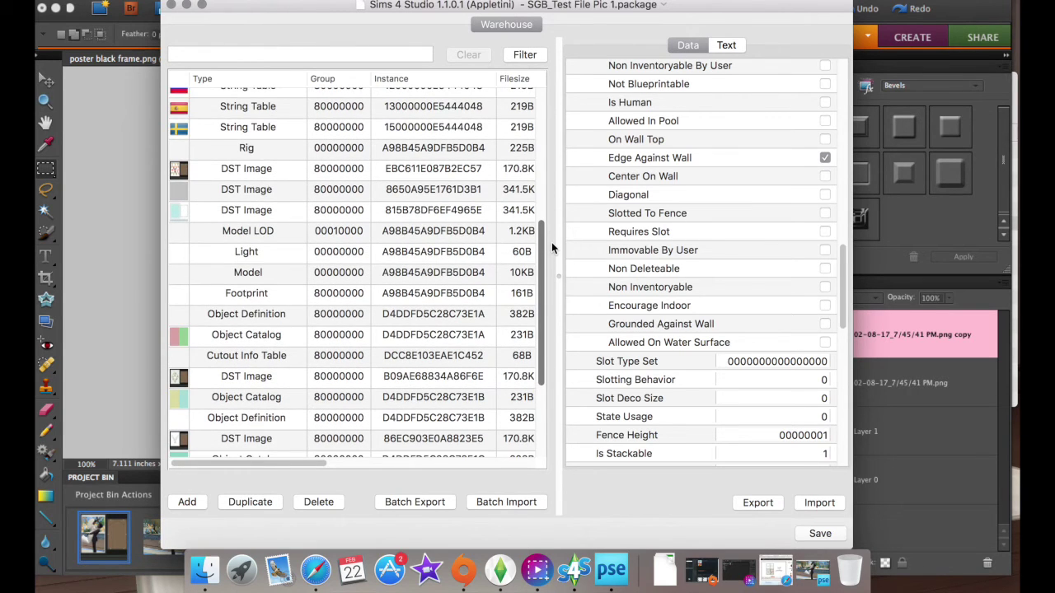
pyautogui.scroll(-8, 550, 319)
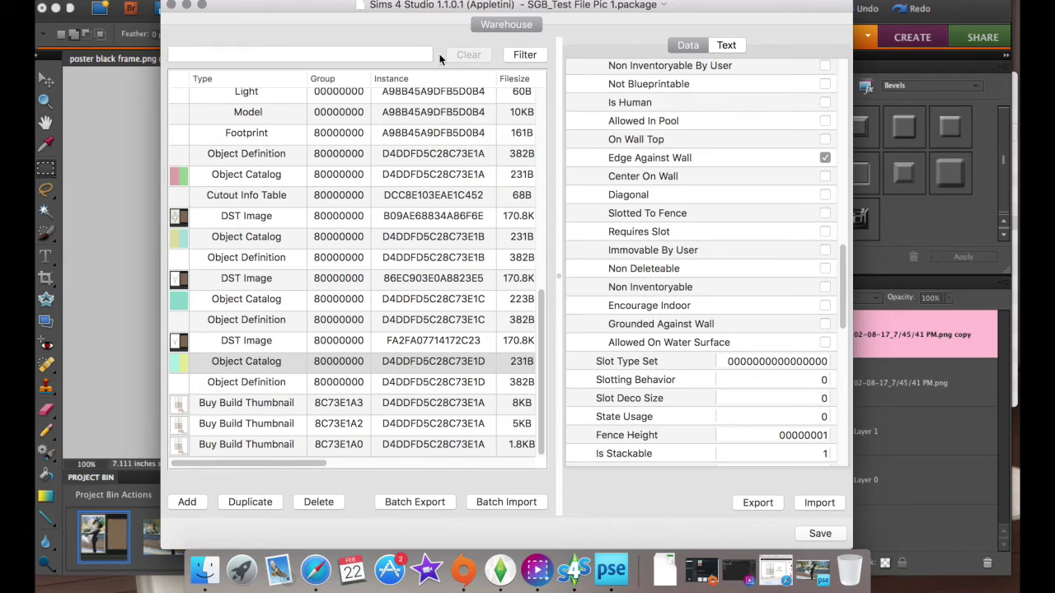
pyautogui.click(172, 5)
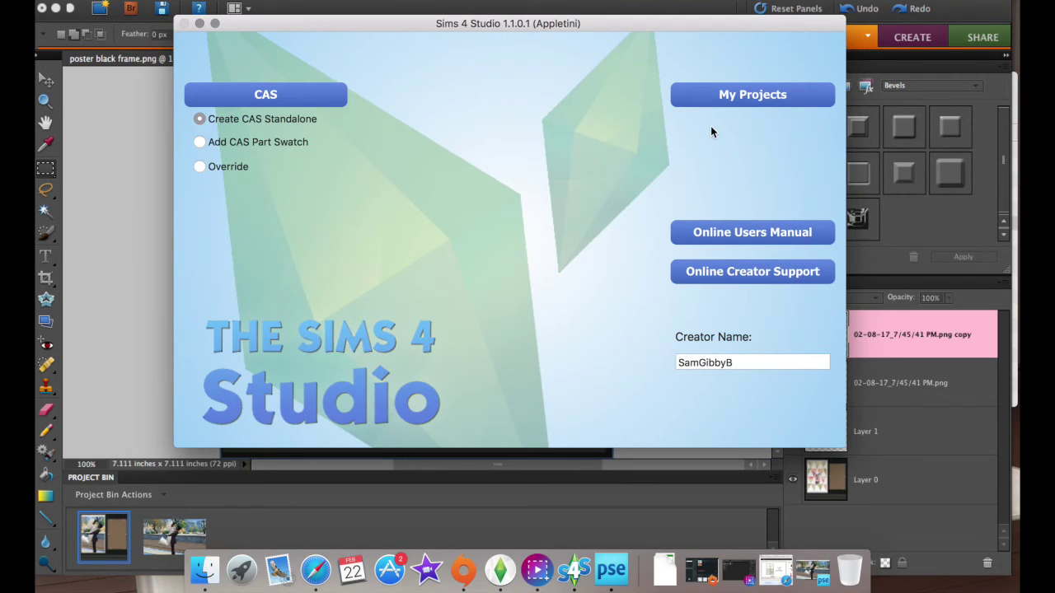
# Step: Open "SGB_Test File Pic 2.package" from the Desktop as a project
pyautogui.click(721, 91)
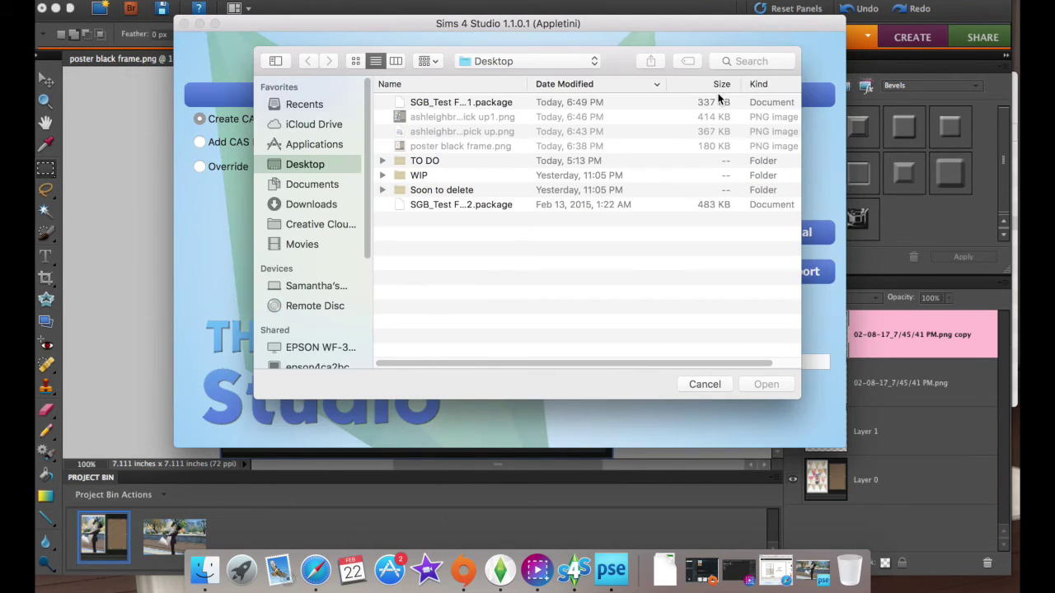
pyautogui.click(463, 204)
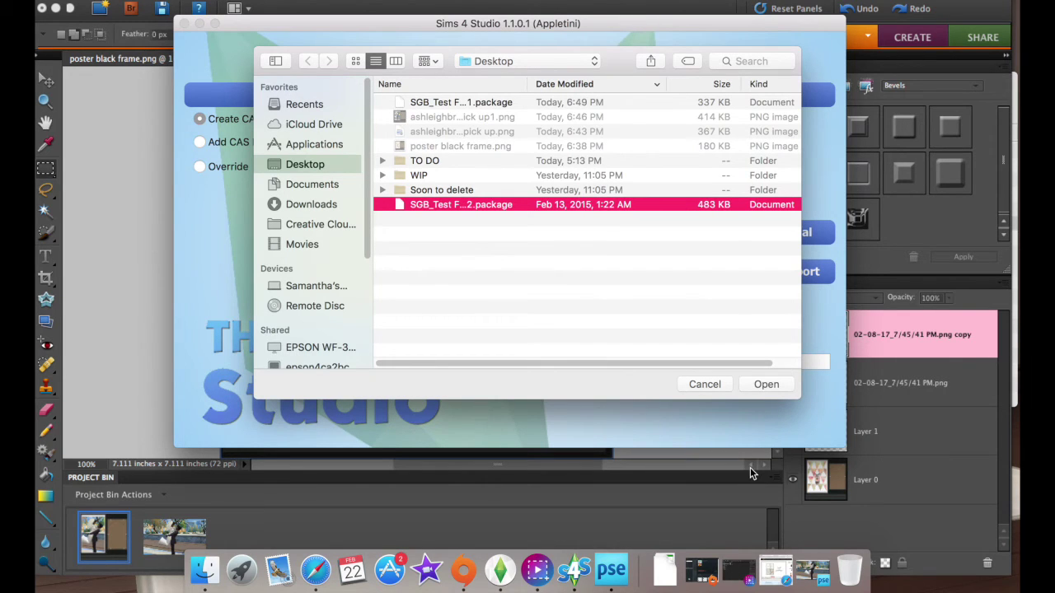
pyautogui.click(767, 385)
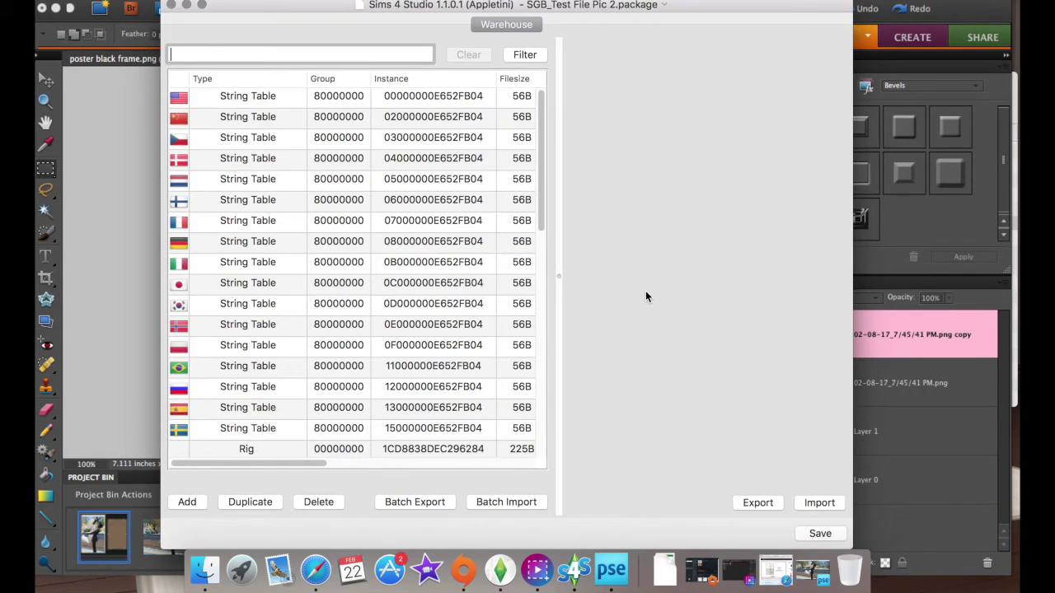
pyautogui.scroll(-2, 537, 172)
pyautogui.scroll(-5, 538, 172)
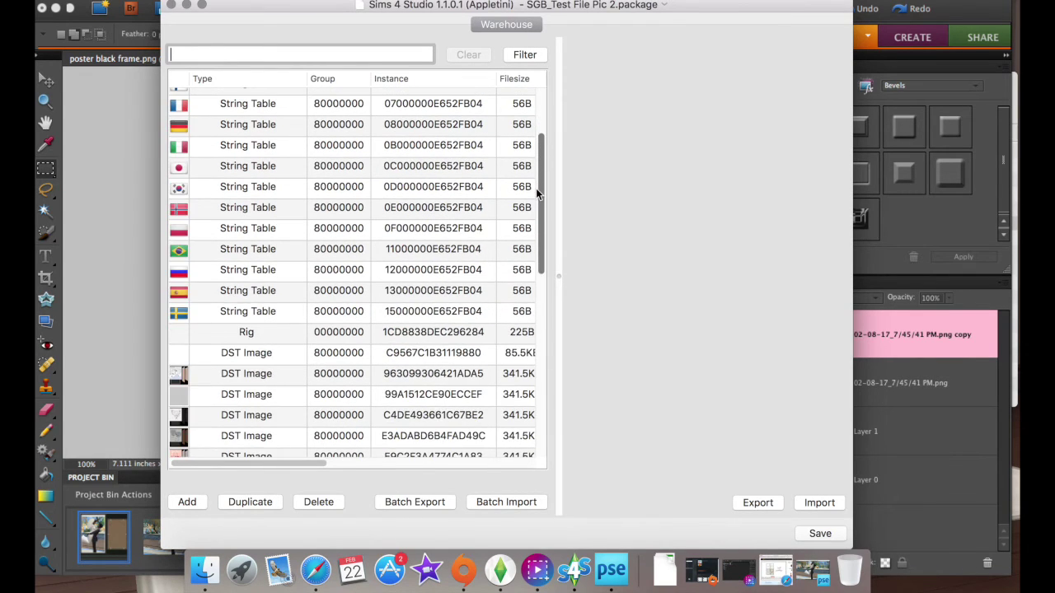
pyautogui.click(234, 342)
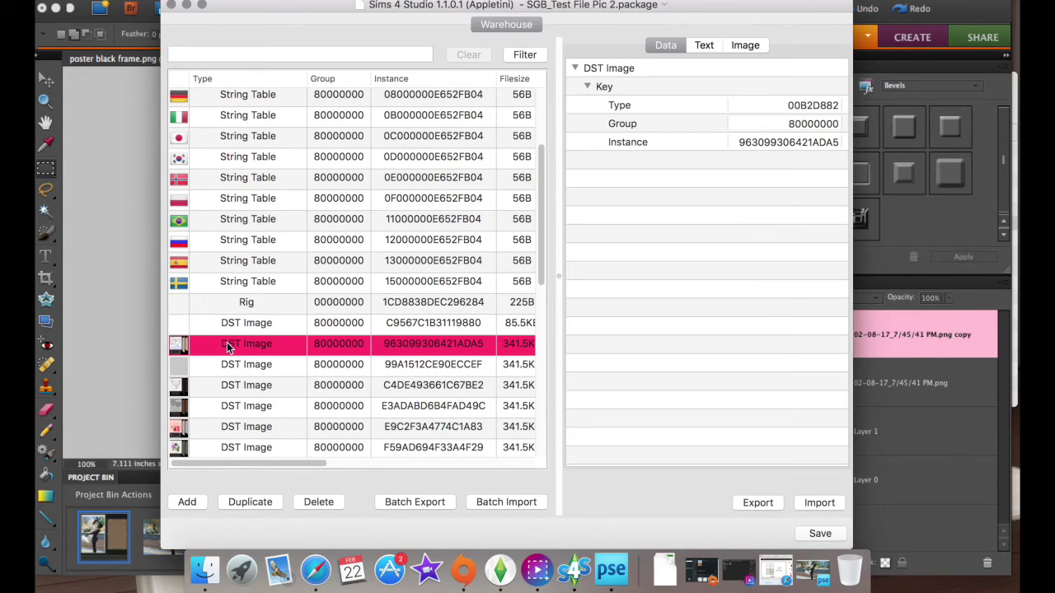
pyautogui.click(745, 47)
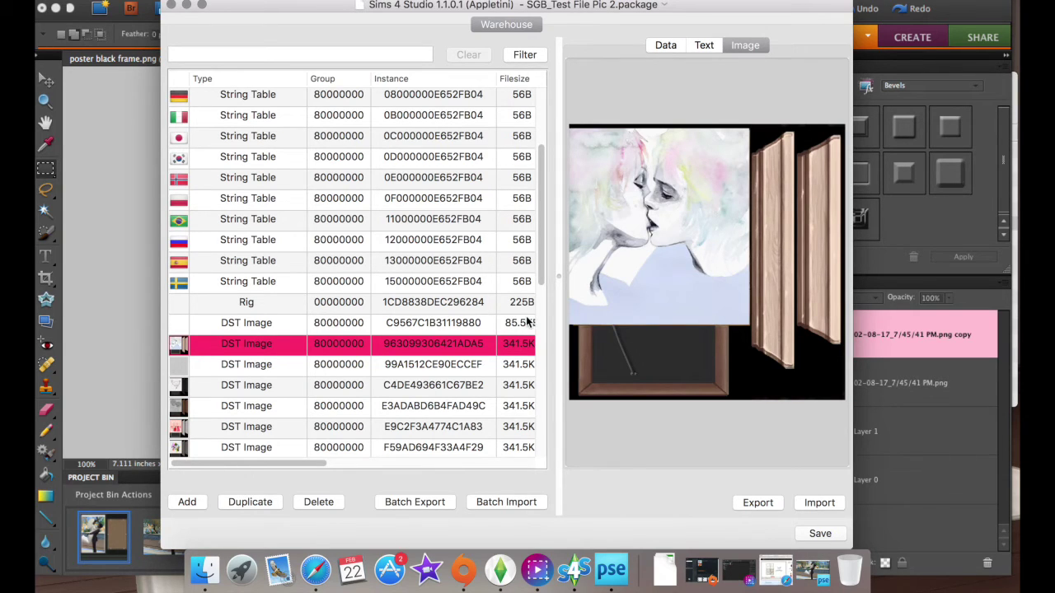
pyautogui.click(393, 386)
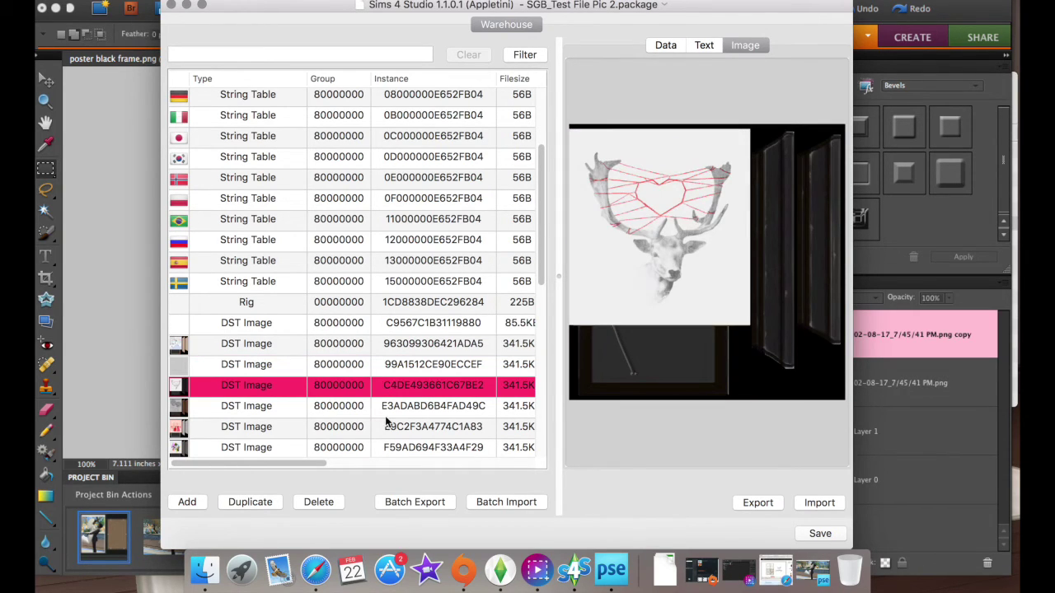
pyautogui.click(386, 412)
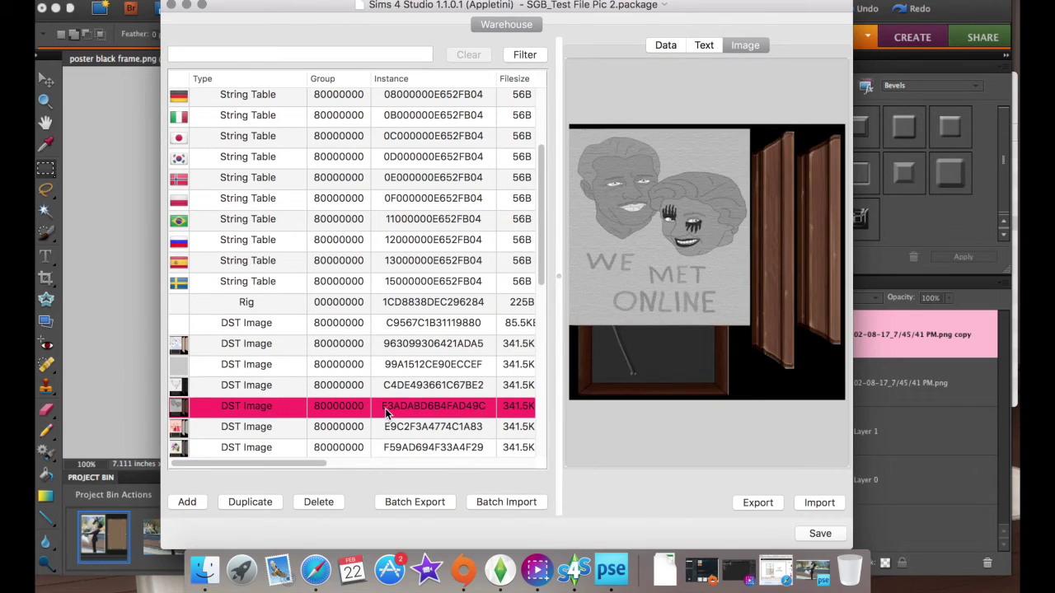
pyautogui.press('Down')
pyautogui.press('Down')
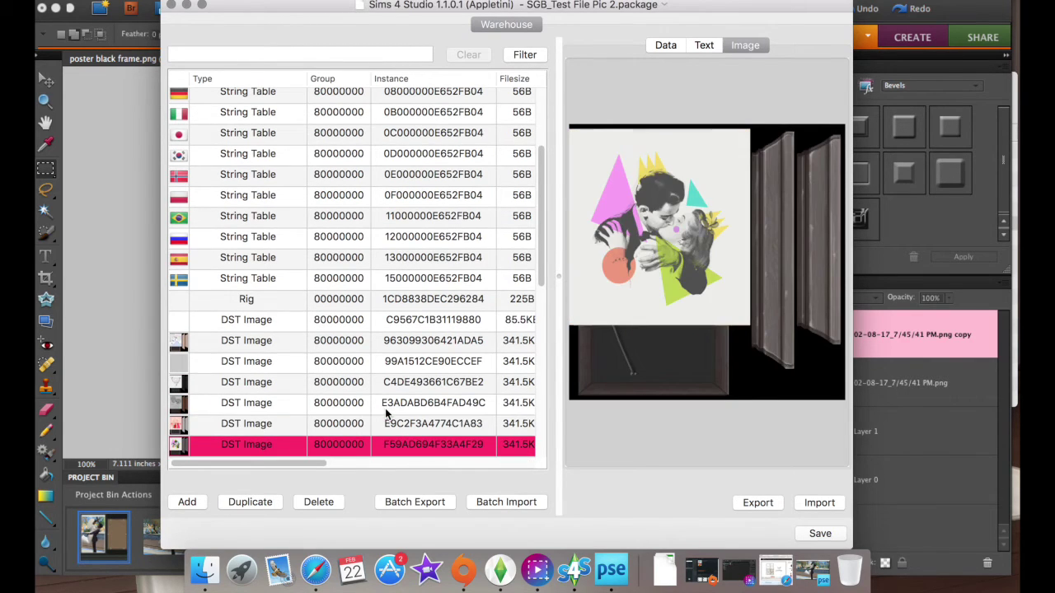
pyautogui.press('Up')
pyautogui.press('Up')
pyautogui.press('Up')
pyautogui.press('Up')
pyautogui.press('Up')
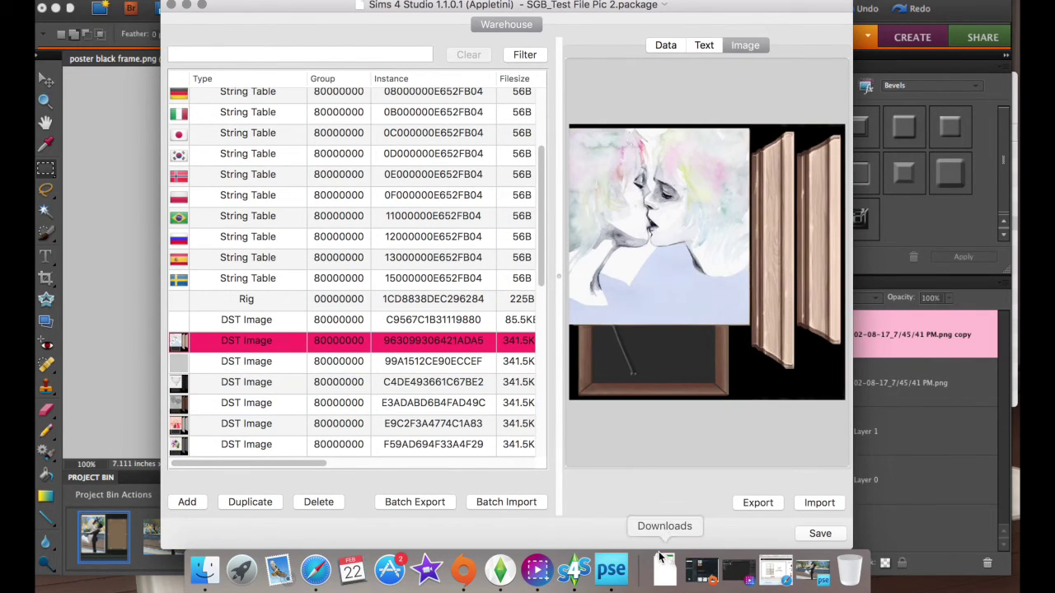
# Step: Export the kissing couple texture to the Desktop as "framed canvas"
pyautogui.click(758, 503)
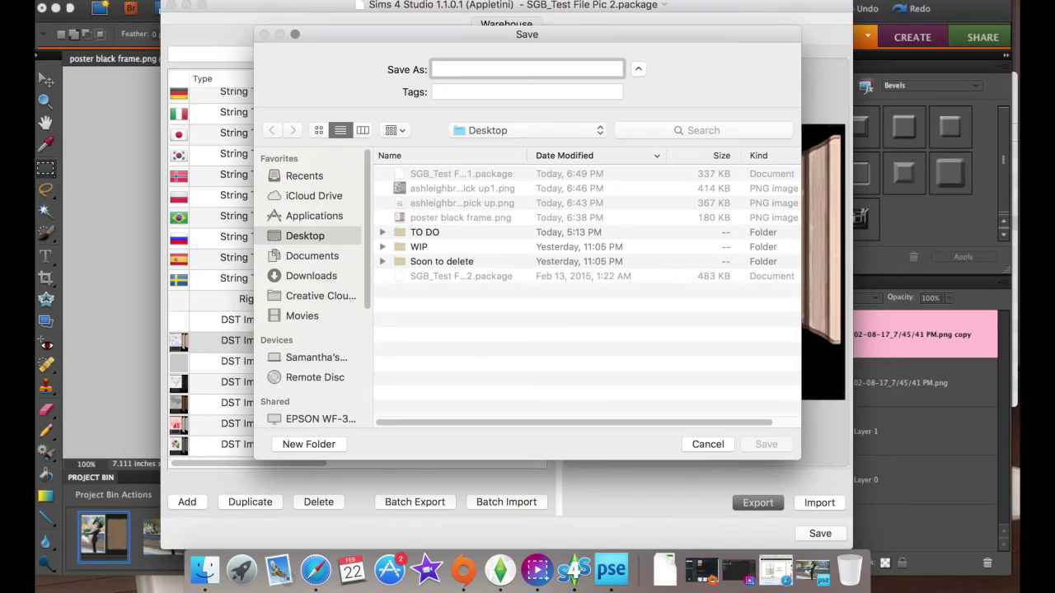
pyautogui.write('framed canvas')
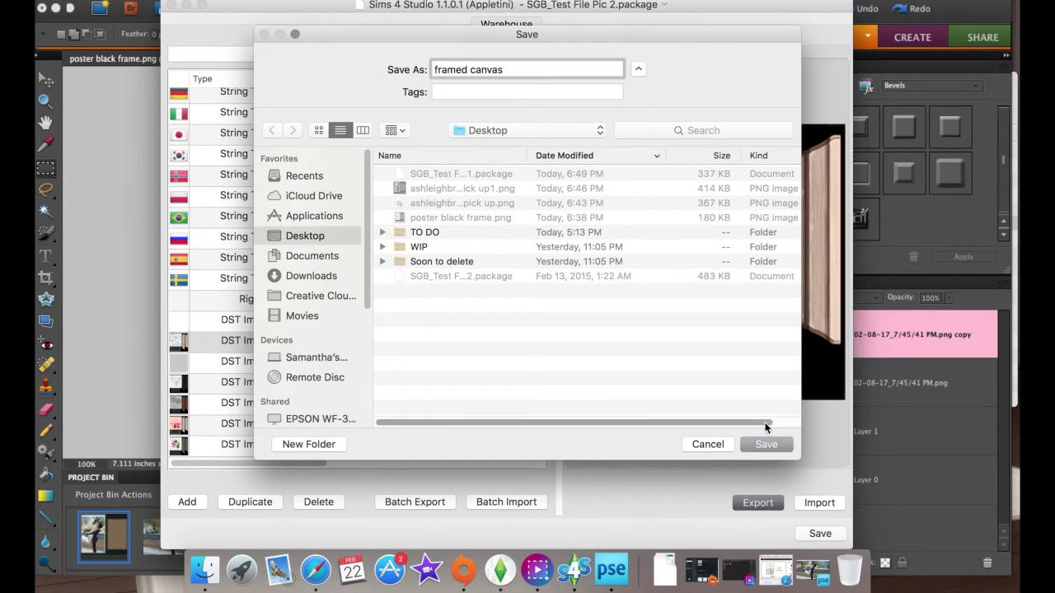
pyautogui.click(766, 444)
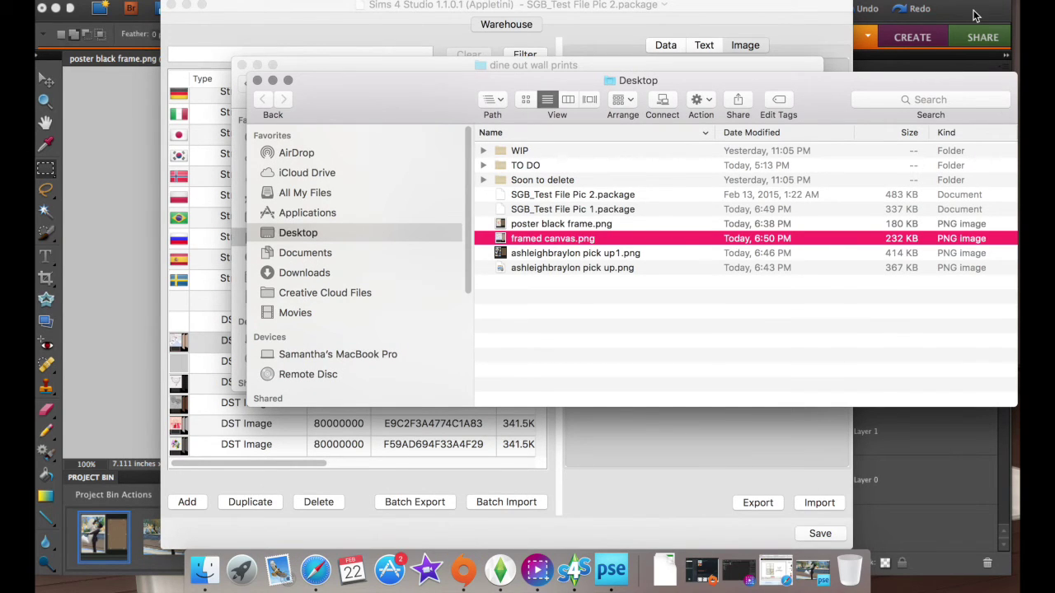
# Step: Switch to Photoshop Elements, open "framed canvas.png" from the Desktop as a docked tab, and bring the wedding photo in as a new layer
pyautogui.click(938, 25)
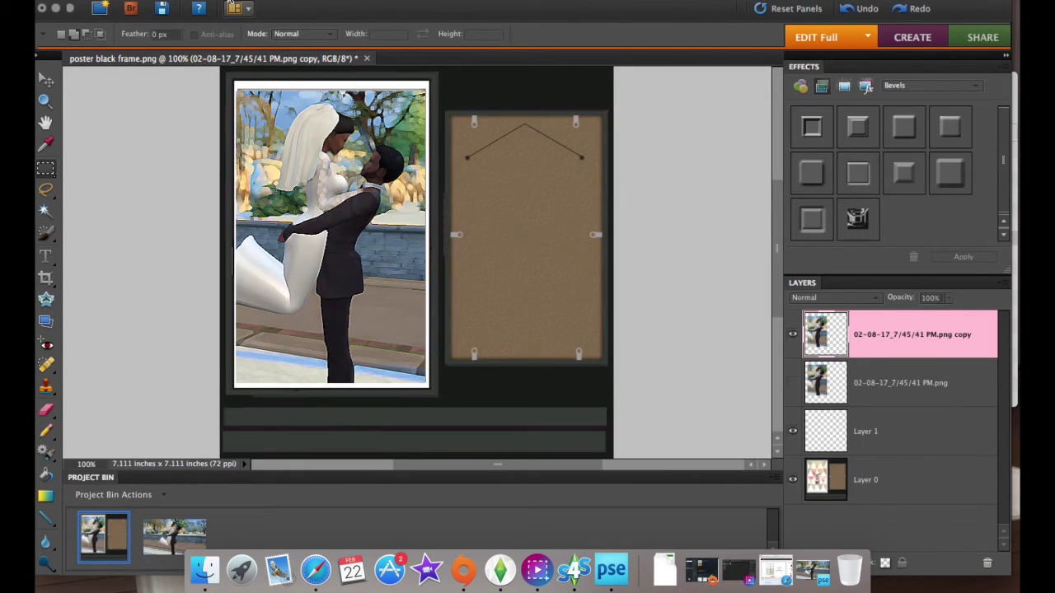
pyautogui.click(213, 8)
pyautogui.click(216, 19)
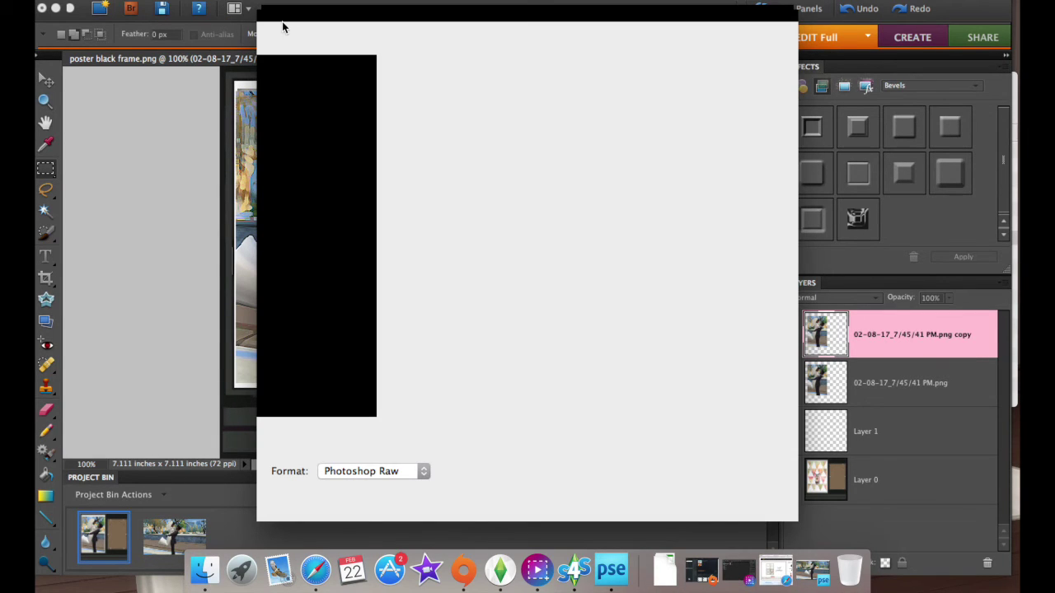
pyautogui.press('super+shift+d')
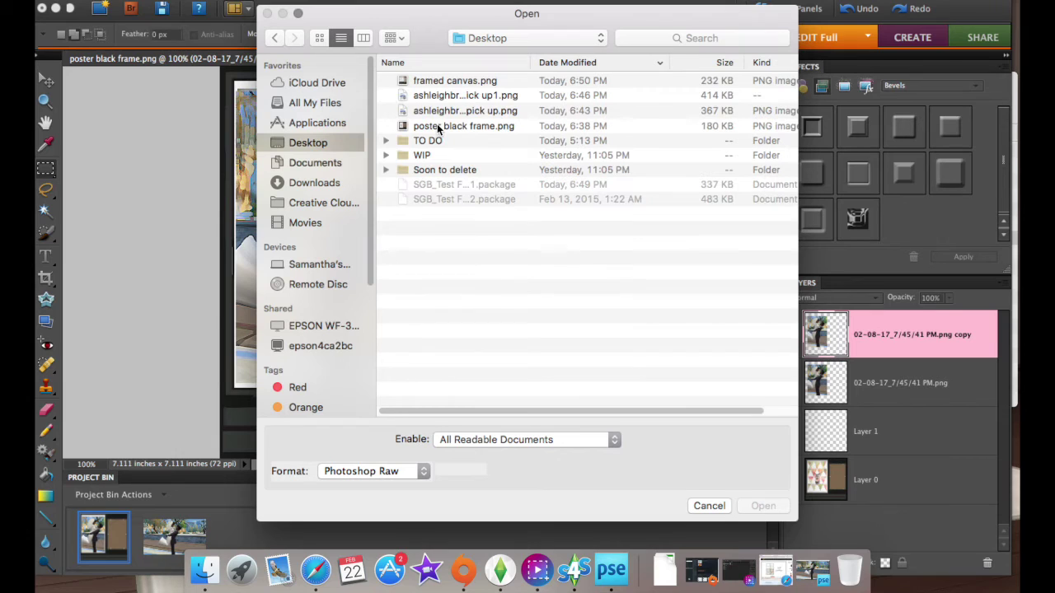
pyautogui.click(495, 81)
pyautogui.click(761, 511)
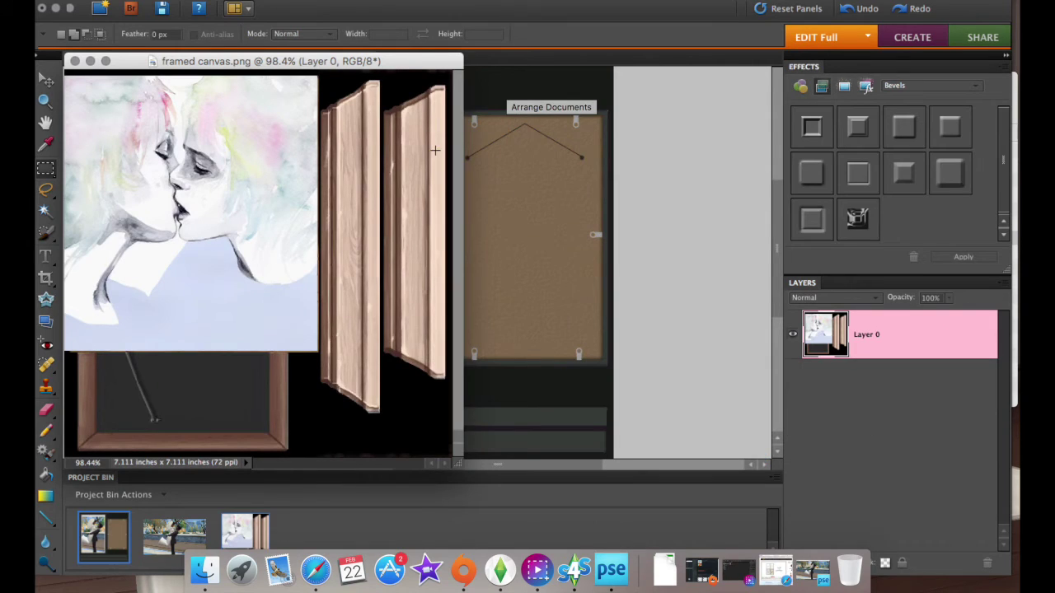
pyautogui.moveTo(441, 55); pyautogui.dragTo(544, 57)
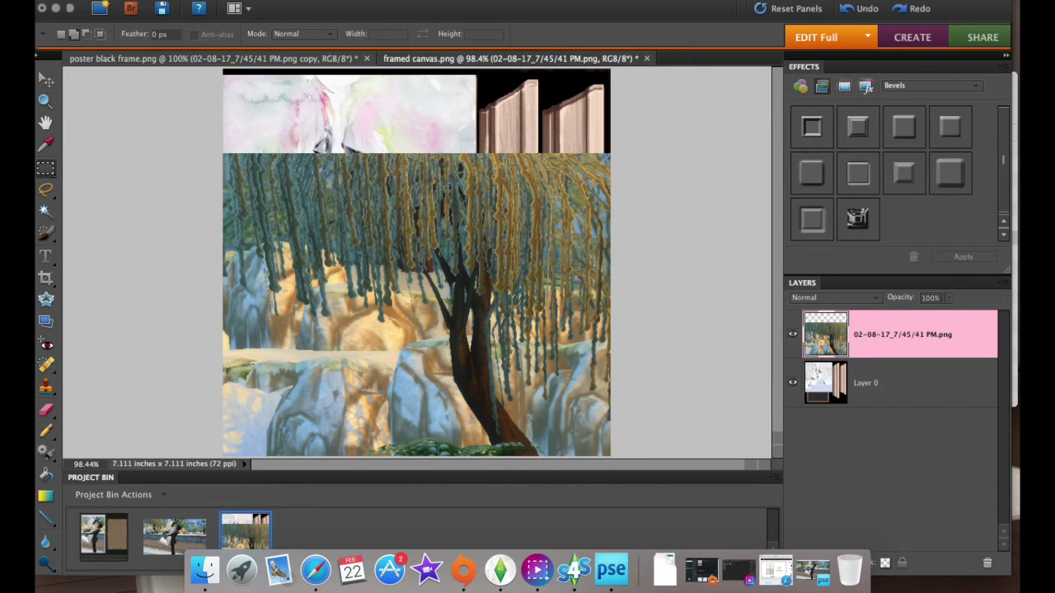
# Step: Scale the wedding photo layer proportionally to 36.1% and position the couple over the whole painting area of the canvas texture
pyautogui.press('v')
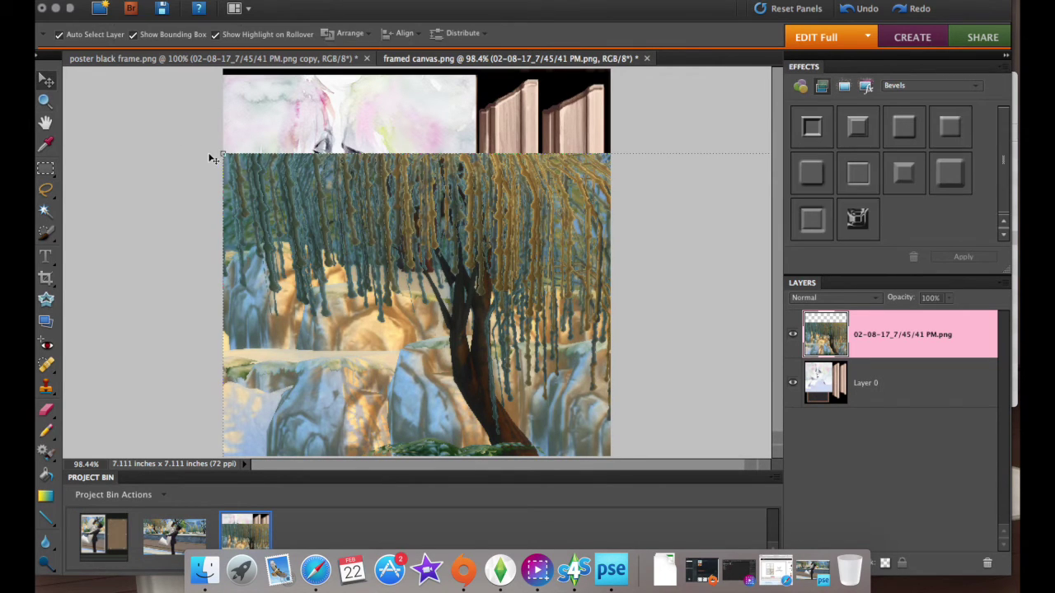
pyautogui.click(221, 153)
pyautogui.moveTo(377, 260); pyautogui.dragTo(269, 159)
pyautogui.moveTo(155, 97); pyautogui.dragTo(148, 75)
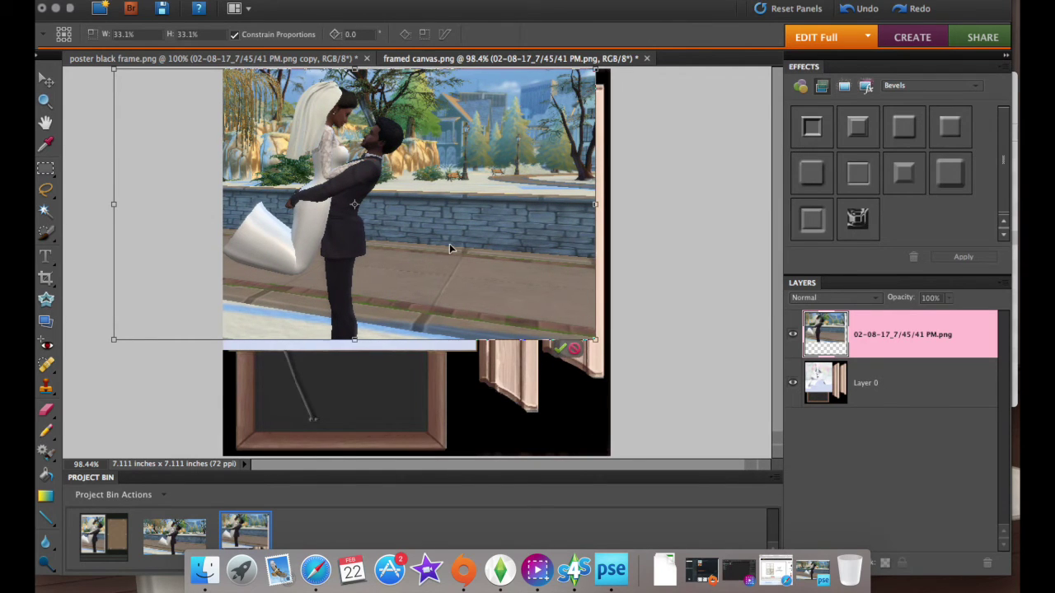
pyautogui.scroll(1, 449, 244)
pyautogui.scroll(-1, 449, 247)
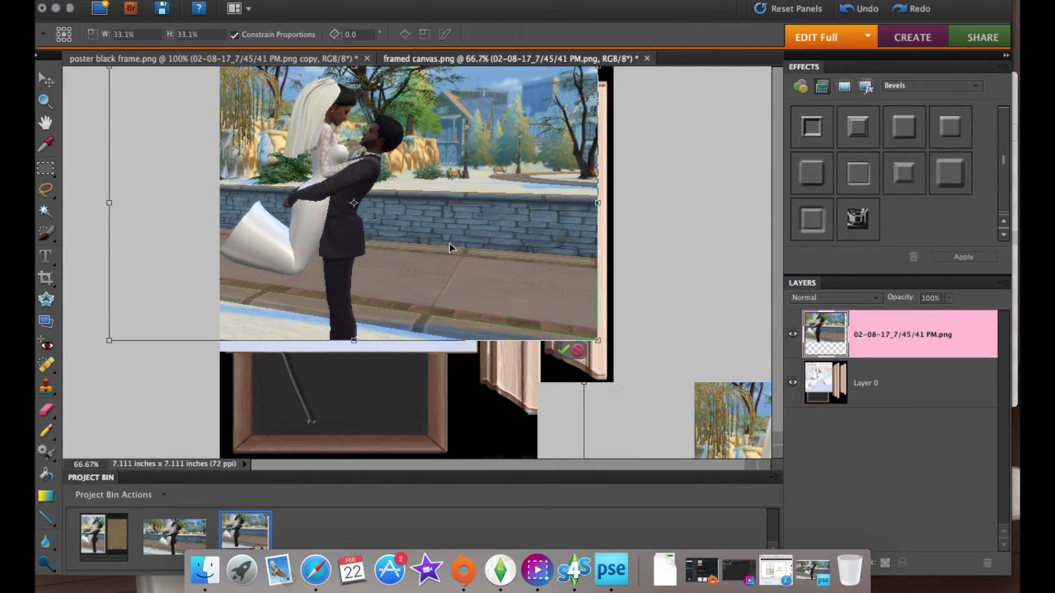
pyautogui.moveTo(549, 309); pyautogui.dragTo(567, 332)
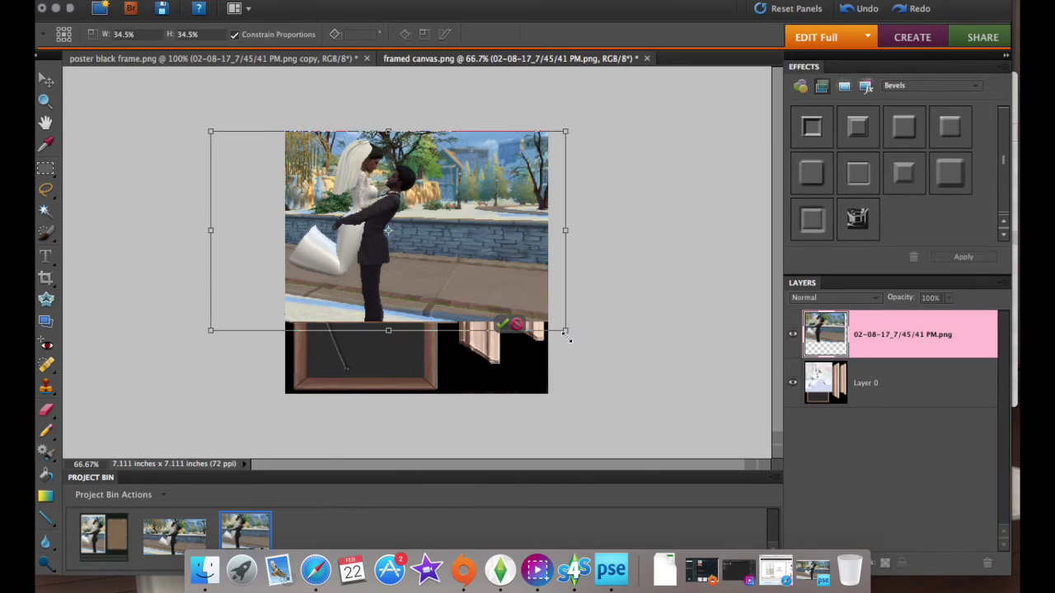
pyautogui.moveTo(451, 271); pyautogui.dragTo(446, 272)
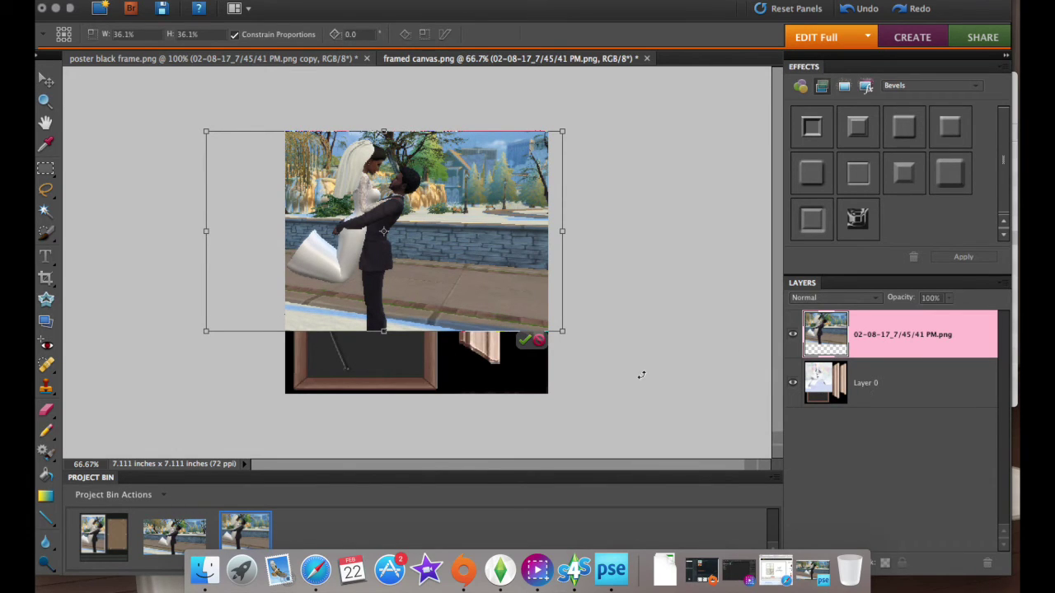
pyautogui.click(524, 342)
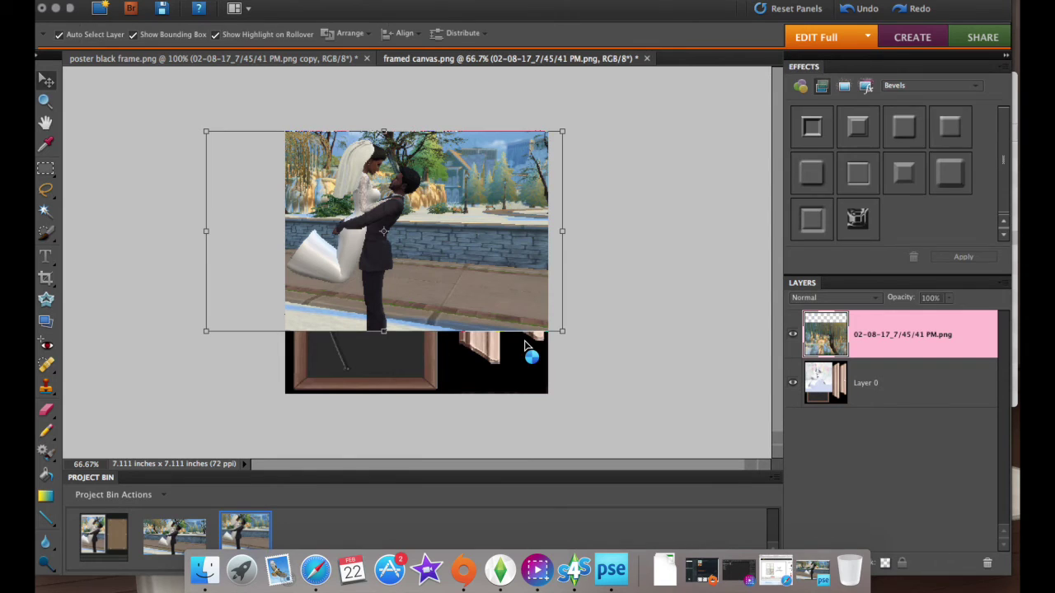
# Step: Select the black background on Layer 0 with the Magic Wand and delete that area from the wedding photo layer
pyautogui.click(833, 384)
pyautogui.click(48, 216)
pyautogui.click(470, 373)
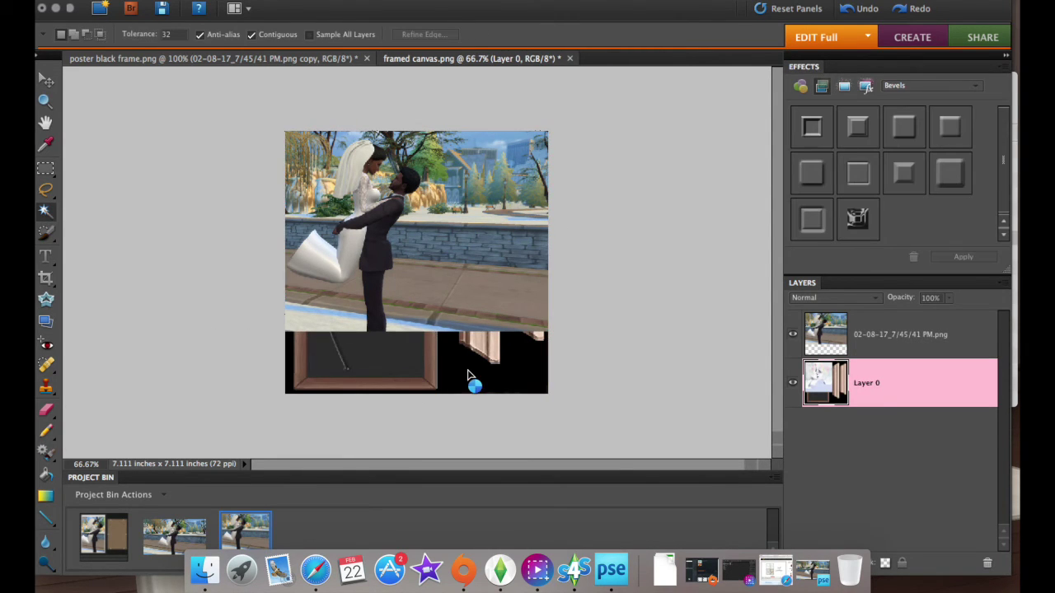
pyautogui.click(839, 341)
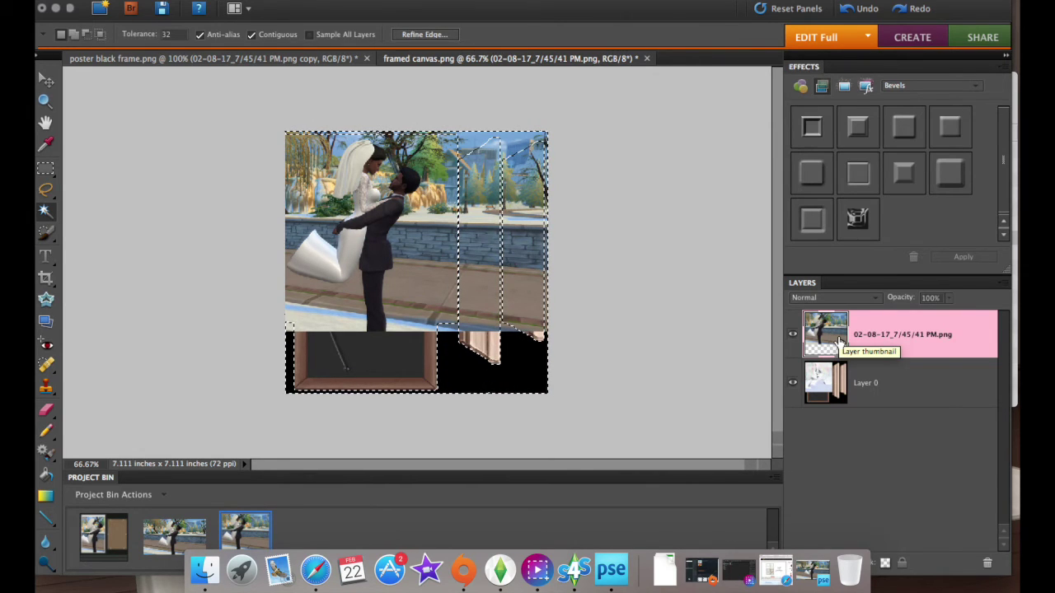
pyautogui.press('Delete')
pyautogui.hotkey('ctrl', 'd')
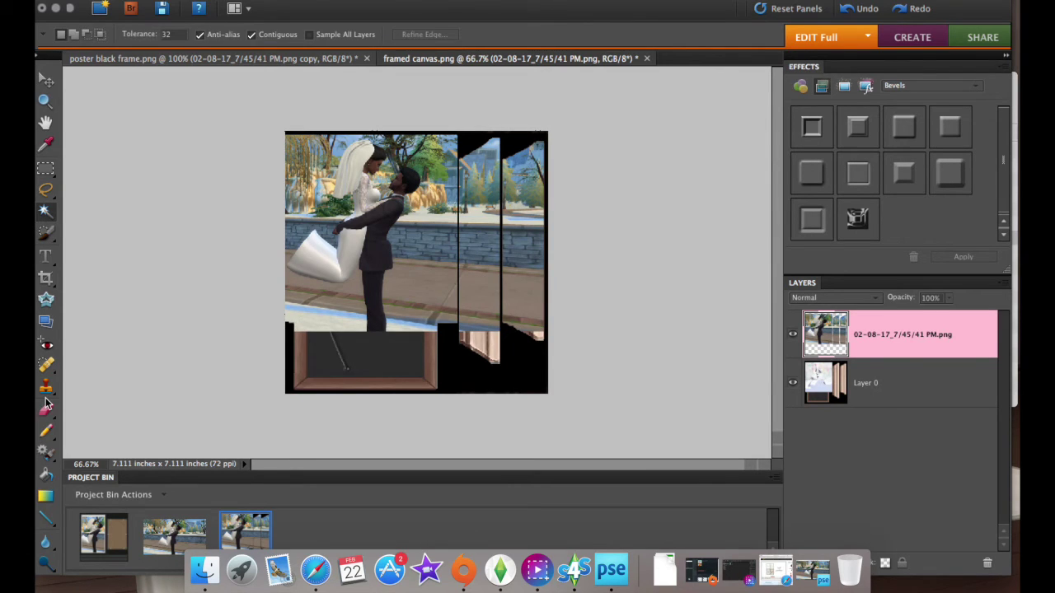
# Step: Erase the wedding photo from the two wooden frame pieces using a 36 px Pencil-mode eraser
pyautogui.click(46, 410)
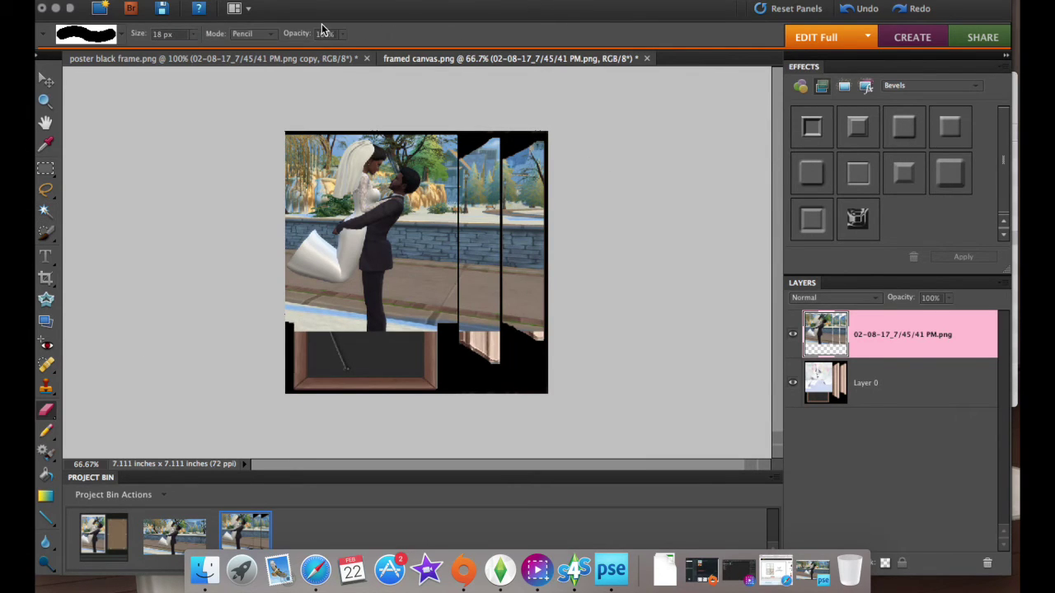
pyautogui.moveTo(196, 36); pyautogui.dragTo(209, 53)
pyautogui.moveTo(531, 139); pyautogui.dragTo(528, 193)
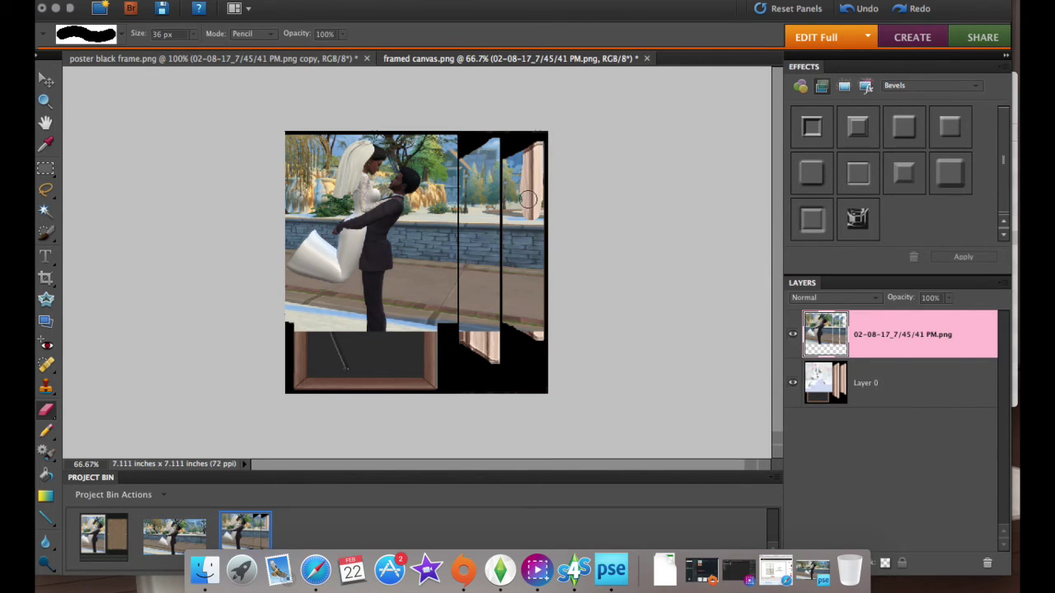
pyautogui.moveTo(527, 200)
pyautogui.mouseDown()
pyautogui.moveTo(507, 239)
pyautogui.moveTo(482, 165)
pyautogui.moveTo(467, 169)
pyautogui.moveTo(478, 142)
pyautogui.moveTo(495, 195)
pyautogui.moveTo(502, 426)
pyautogui.moveTo(516, 335)
pyautogui.moveTo(553, 249)
pyautogui.moveTo(542, 195)
pyautogui.moveTo(537, 317)
pyautogui.moveTo(517, 201)
pyautogui.mouseUp()
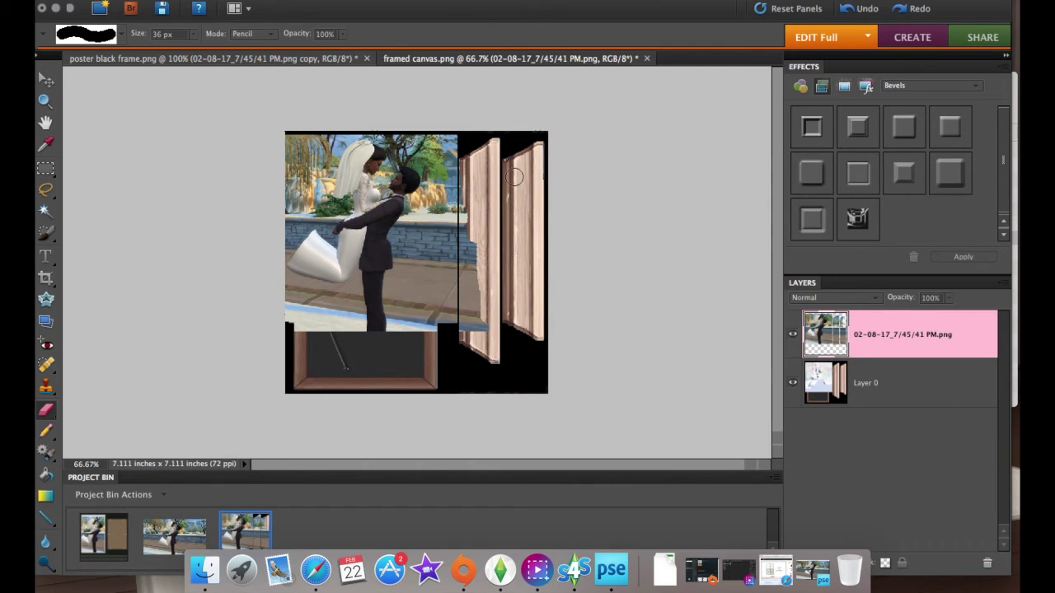
pyautogui.moveTo(467, 199)
pyautogui.mouseDown()
pyautogui.moveTo(473, 332)
pyautogui.moveTo(465, 325)
pyautogui.moveTo(467, 243)
pyautogui.moveTo(489, 338)
pyautogui.mouseUp()
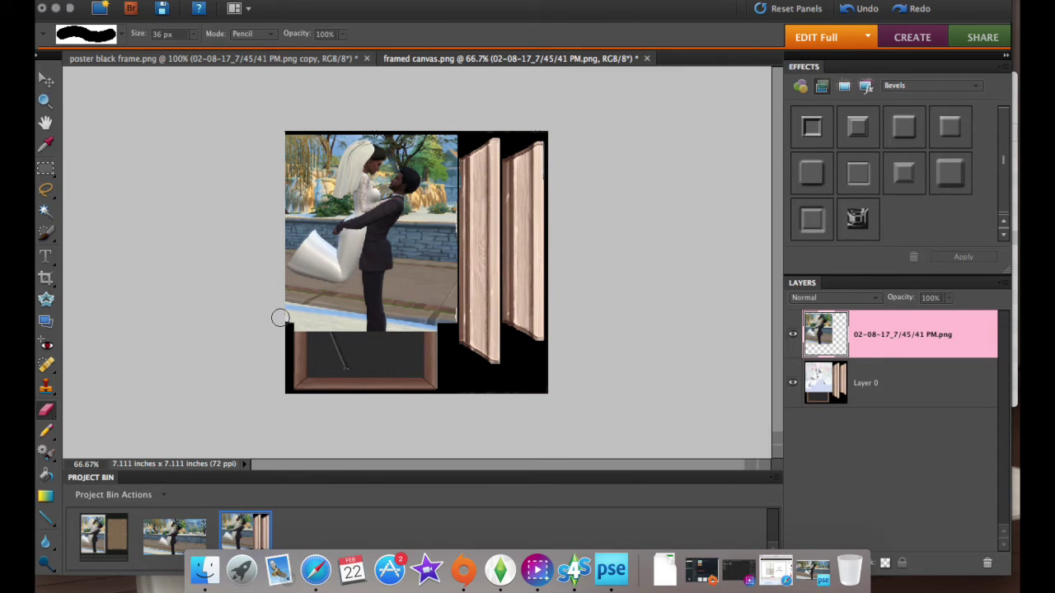
# Step: Save the edited texture to the Desktop as "ashleigh canvas framed" in PNG format without interlacing
pyautogui.press('super+s')
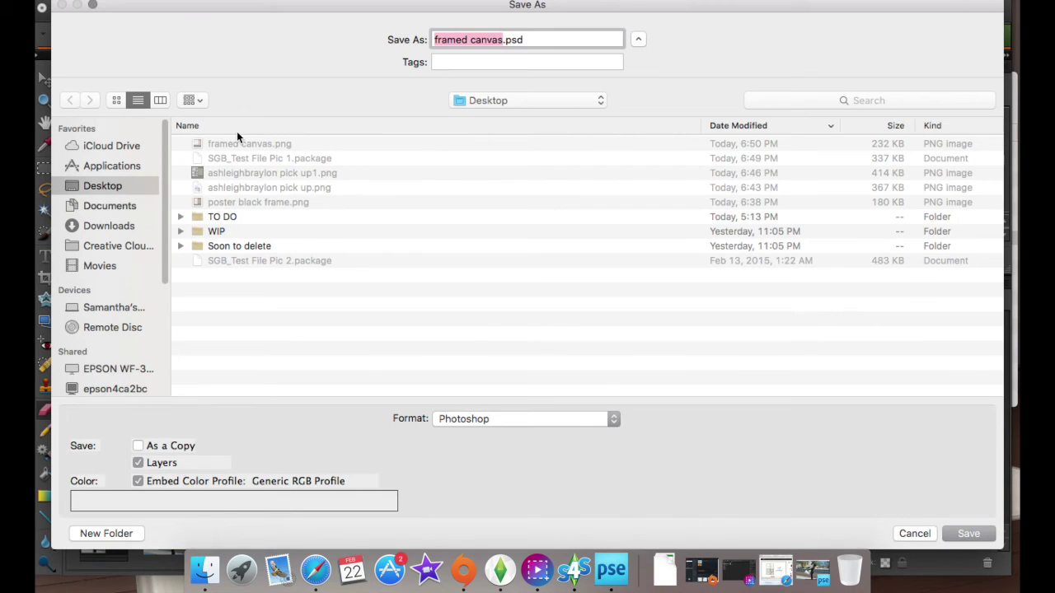
pyautogui.write('ashleigh')
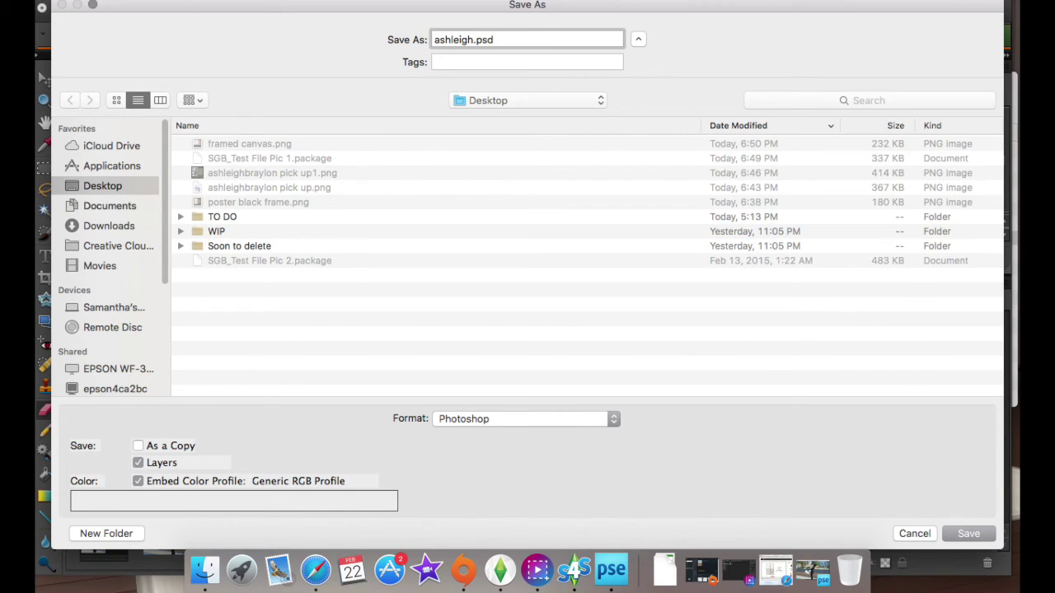
pyautogui.write(' canvas p')
pyautogui.press('BackSpace')
pyautogui.write('framed')
pyautogui.click(615, 420)
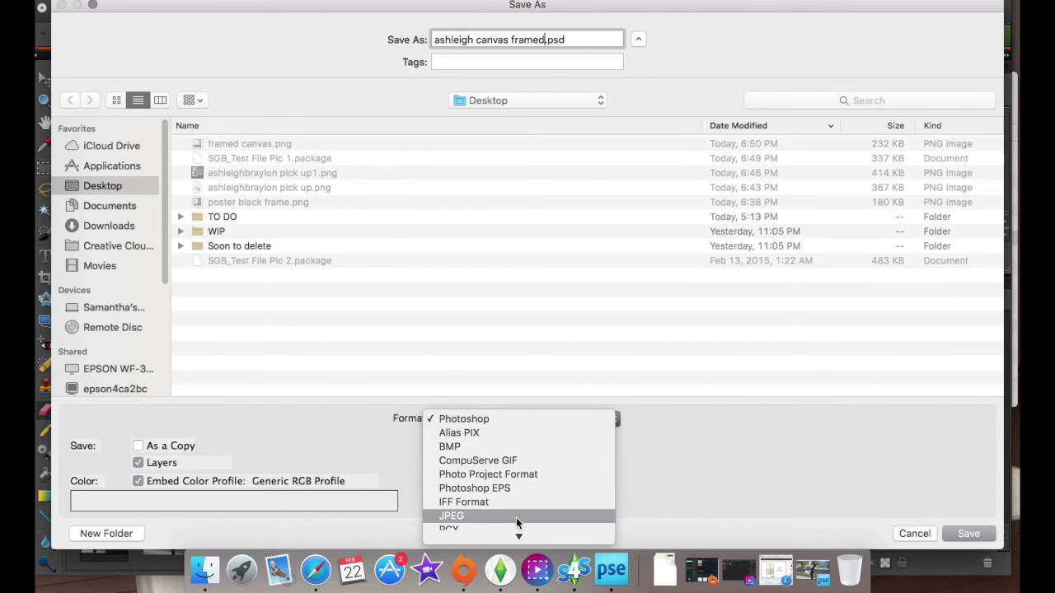
pyautogui.moveTo(509, 534)
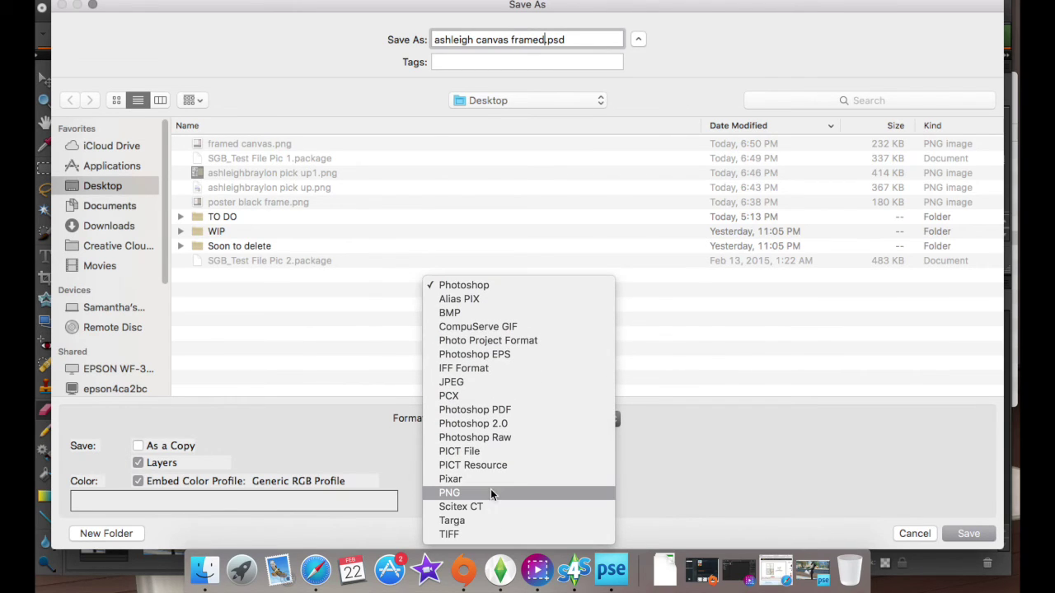
pyautogui.click(490, 492)
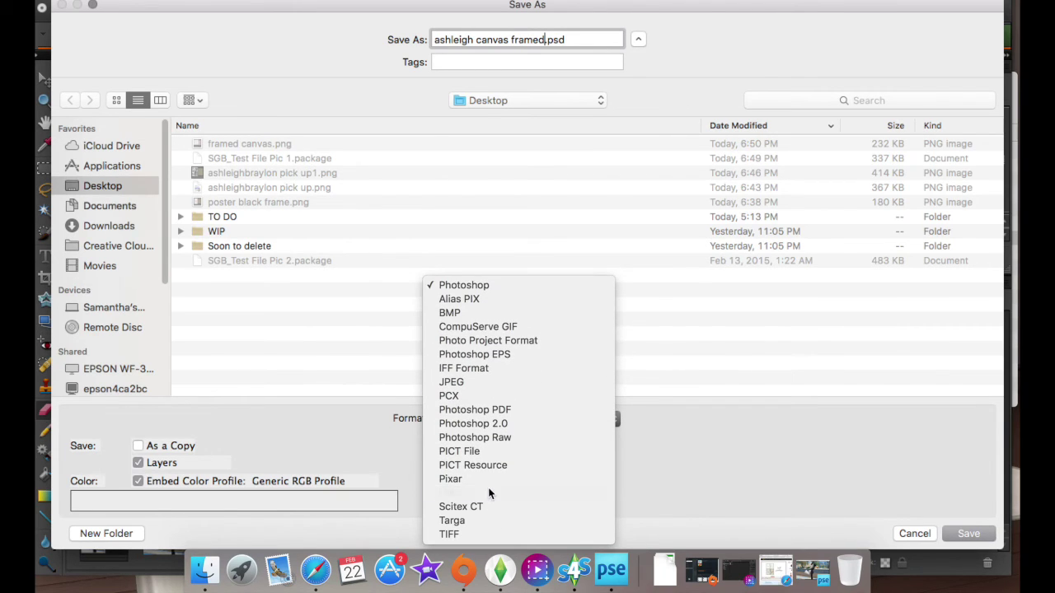
pyautogui.click(968, 534)
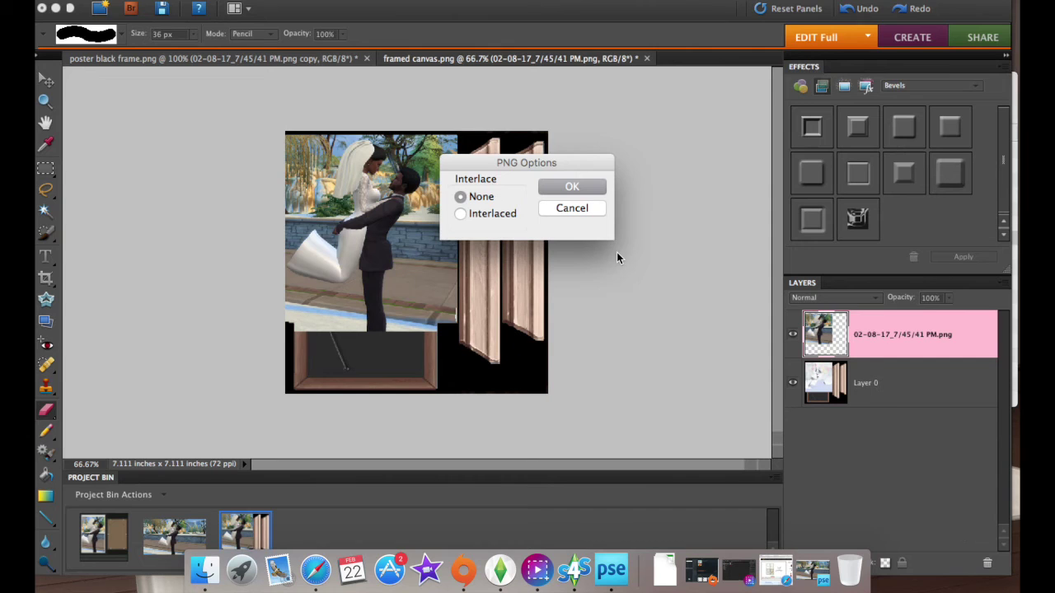
pyautogui.click(584, 192)
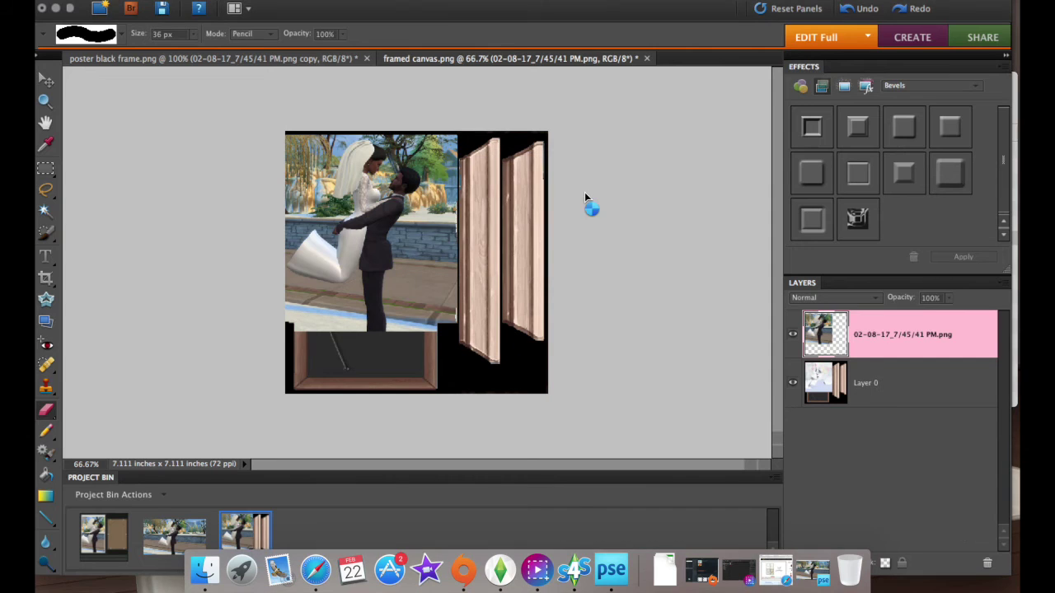
pyautogui.click(574, 569)
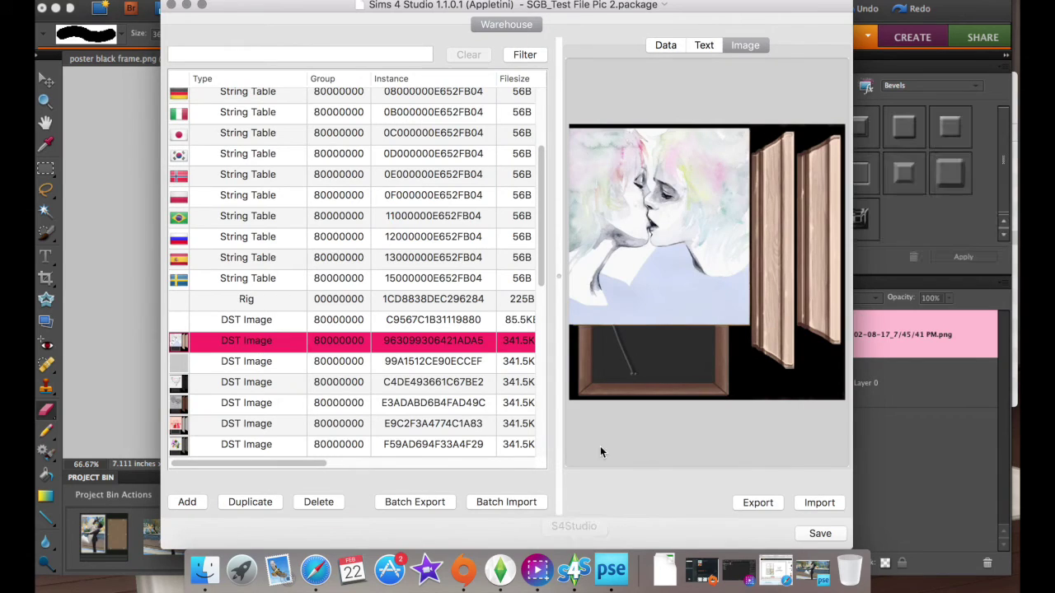
pyautogui.click(818, 502)
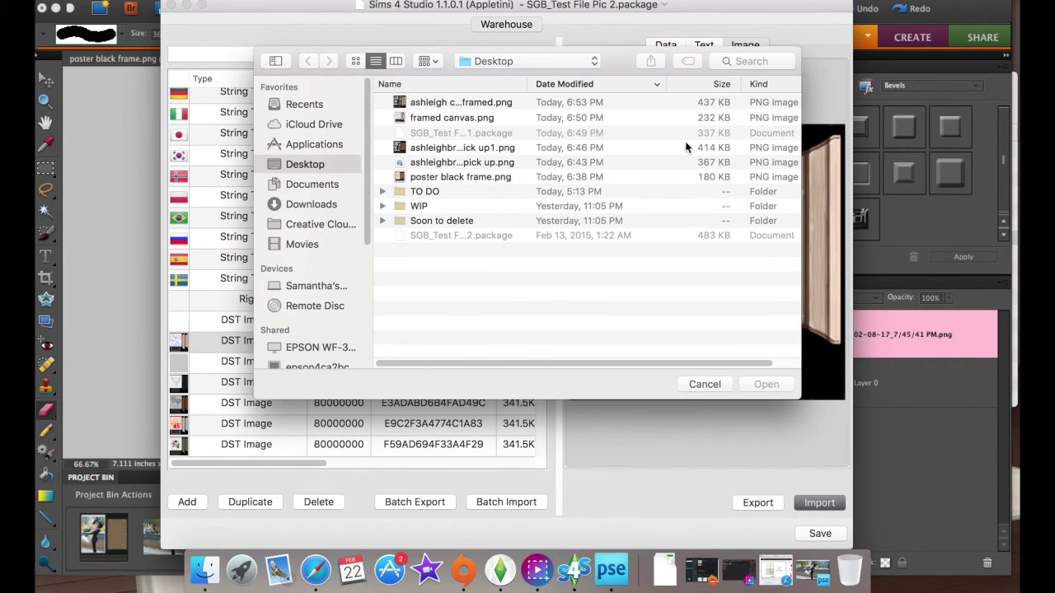
pyautogui.click(437, 104)
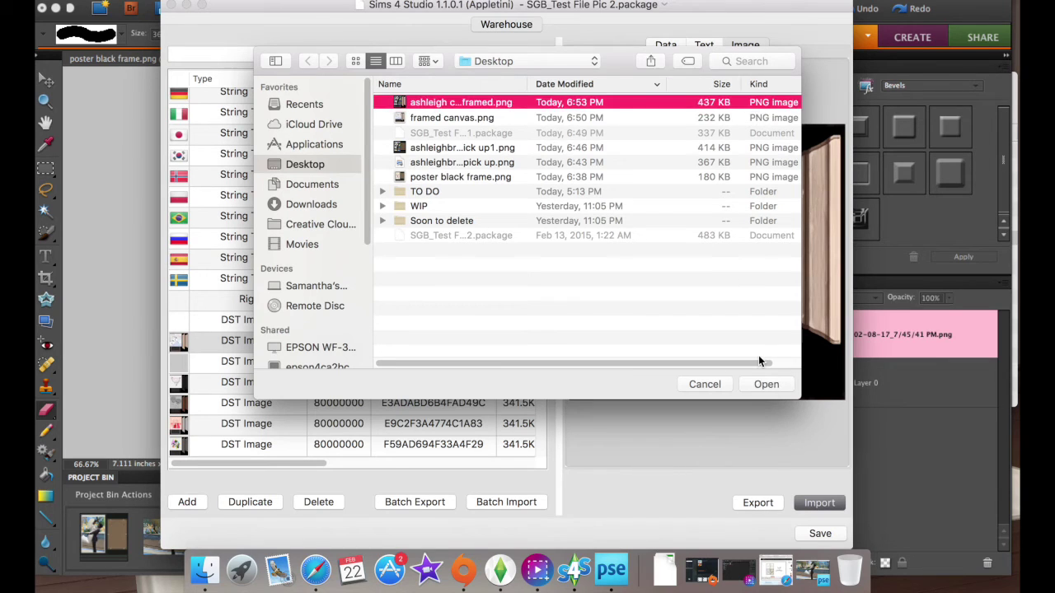
pyautogui.click(760, 385)
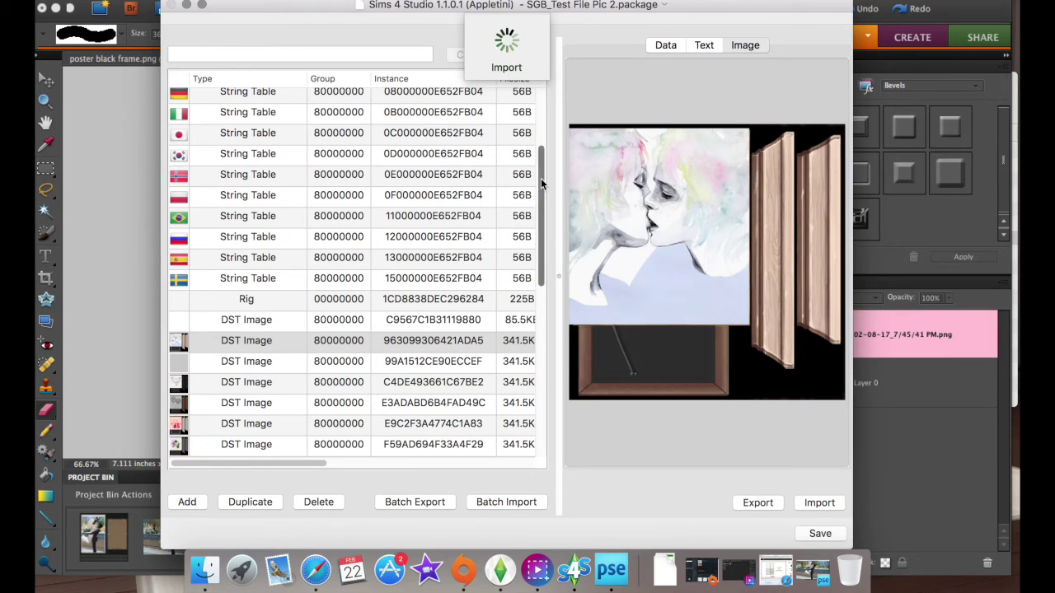
# Step: Review the Object Catalog entries of the package's colour variants, including their placement flags, price and swatch properties, and its DST Image list
pyautogui.moveTo(541, 172); pyautogui.dragTo(534, 341)
pyautogui.click(495, 216)
pyautogui.moveTo(841, 215); pyautogui.dragTo(845, 239)
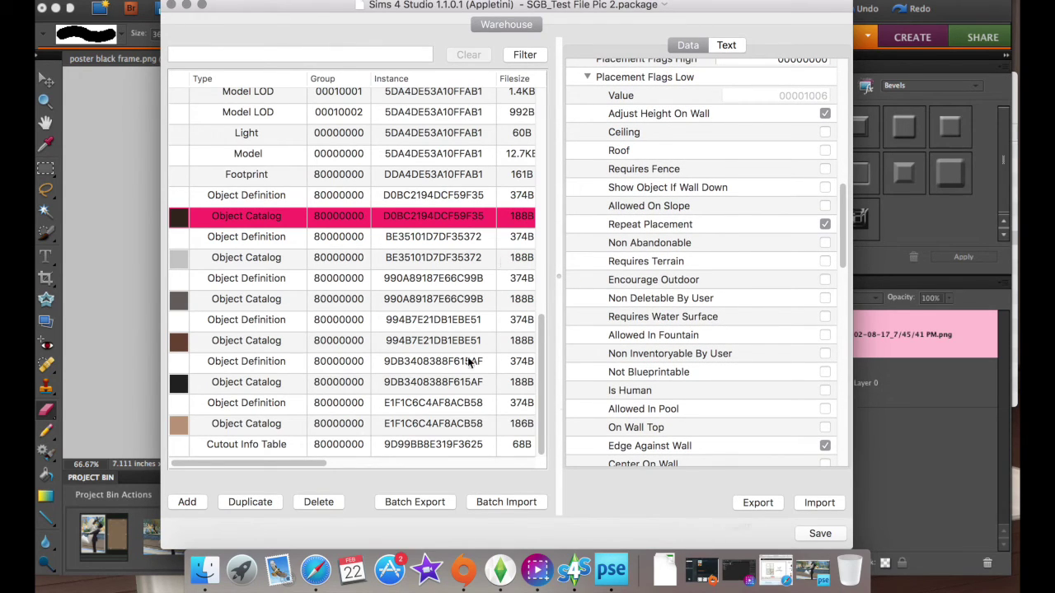
pyautogui.click(353, 259)
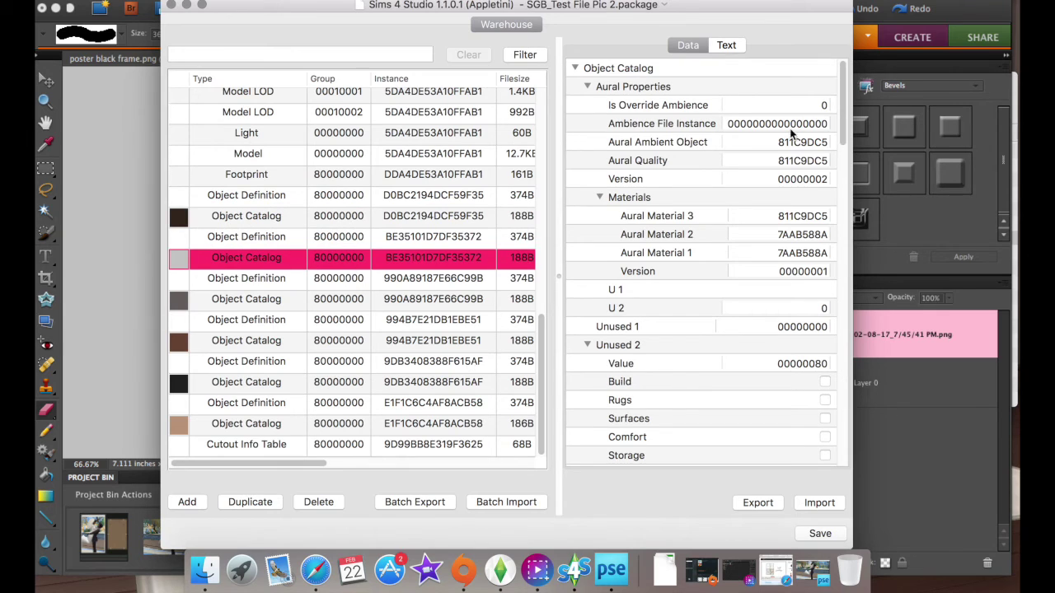
pyautogui.moveTo(845, 91); pyautogui.dragTo(844, 423)
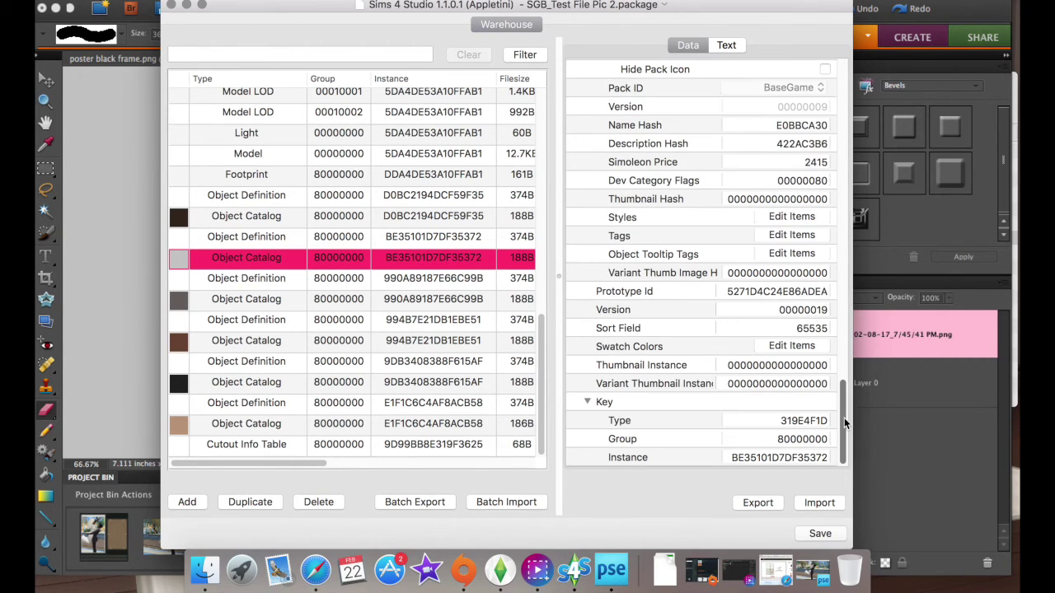
pyautogui.click(379, 300)
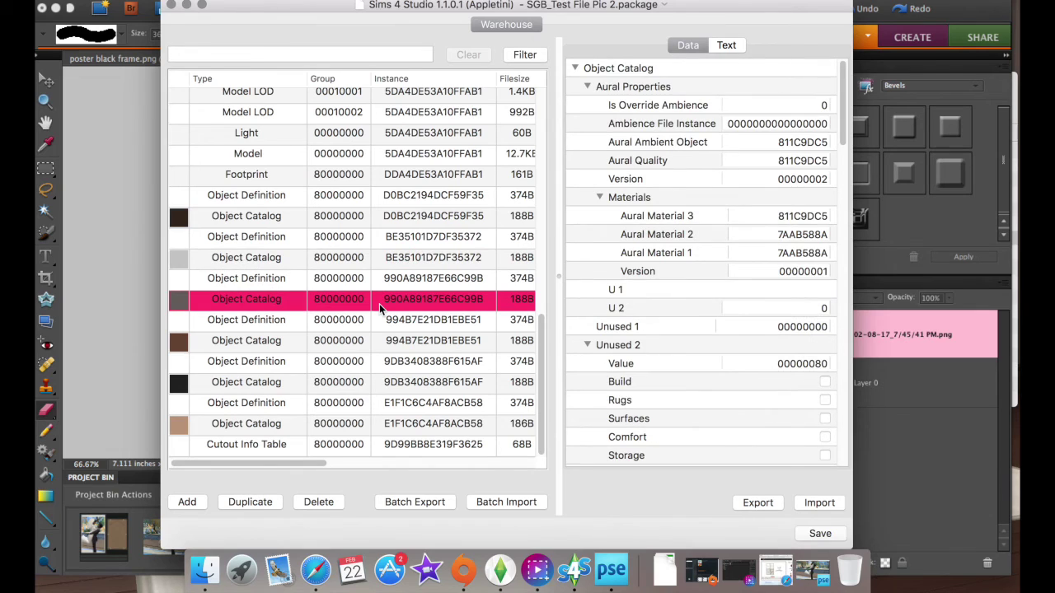
pyautogui.click(366, 216)
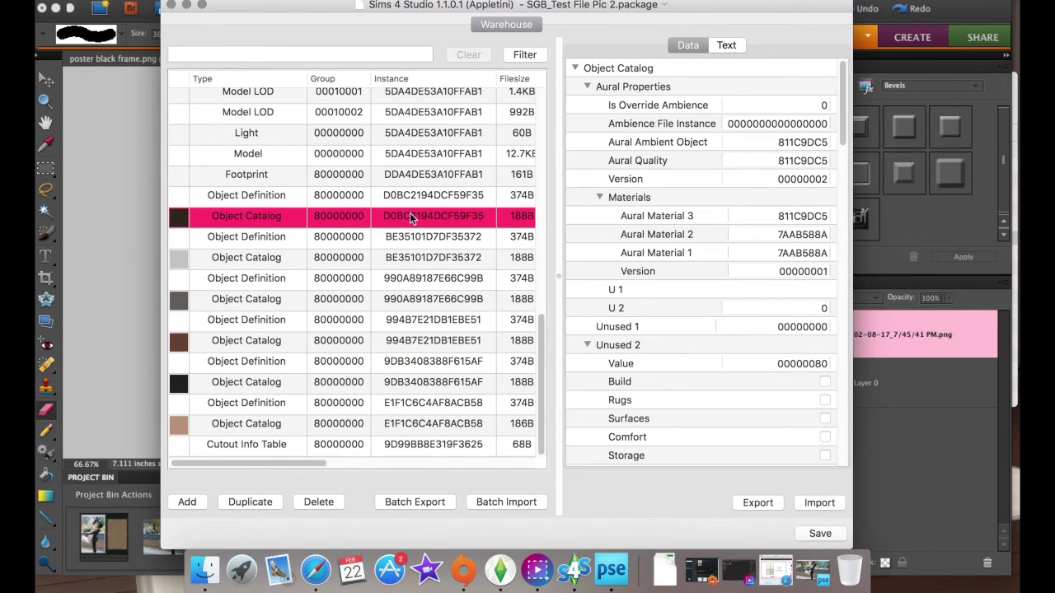
pyautogui.moveTo(544, 333); pyautogui.dragTo(550, 82)
pyautogui.moveTo(550, 119); pyautogui.dragTo(552, 220)
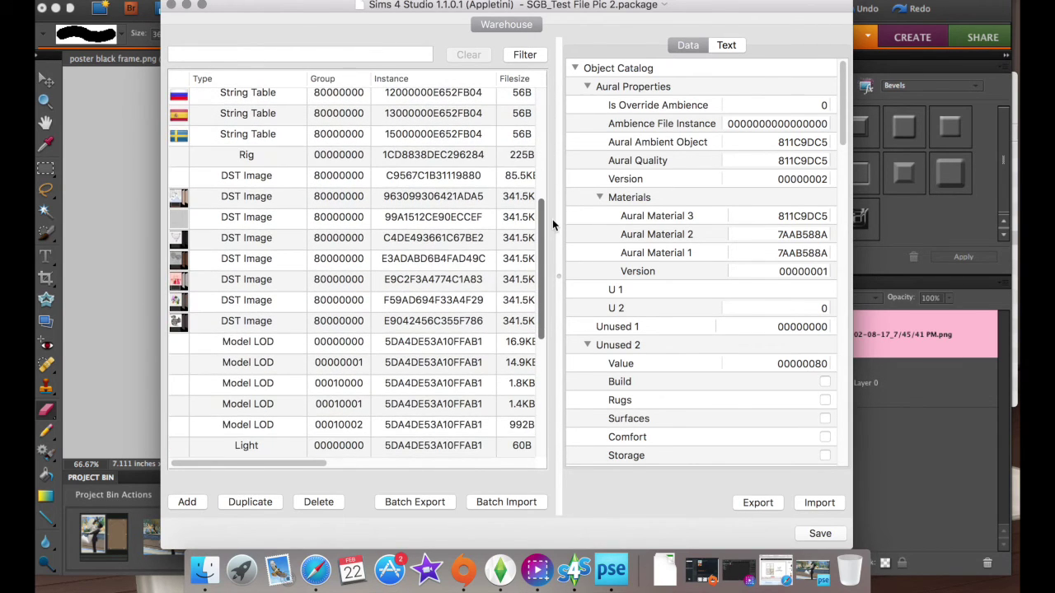
# Step: Save the SGB_Test File Pic 2 package and quit Sims 4 Studio
pyautogui.click(823, 533)
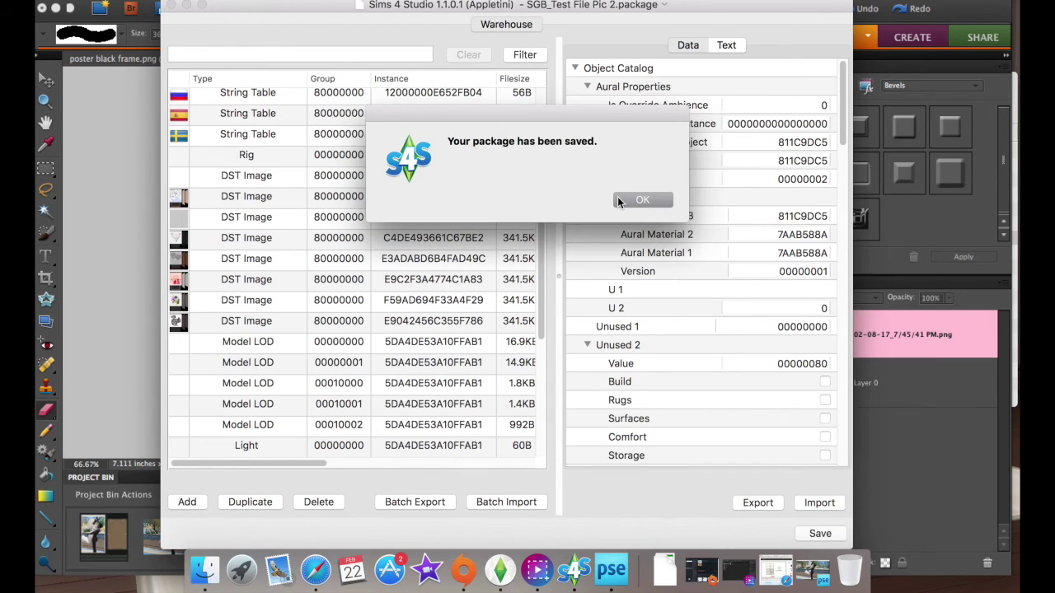
pyautogui.click(641, 200)
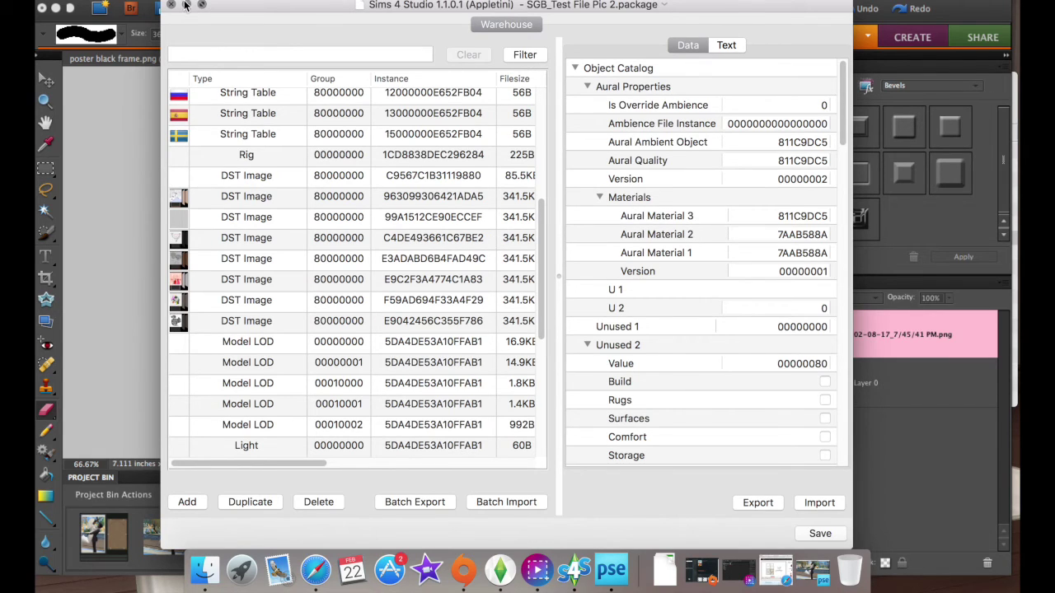
pyautogui.click(115, 1)
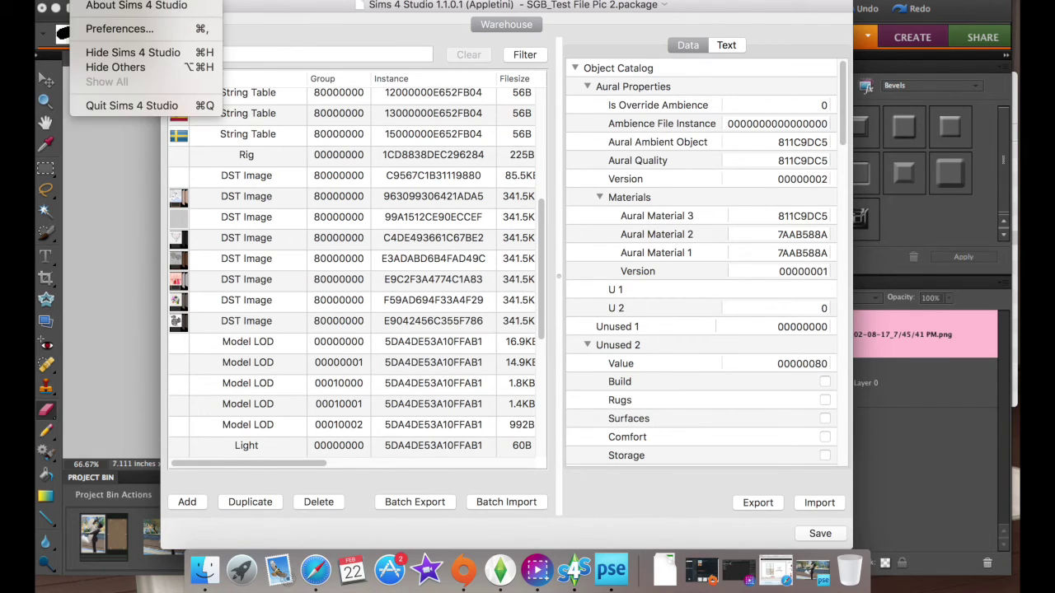
pyautogui.click(172, 106)
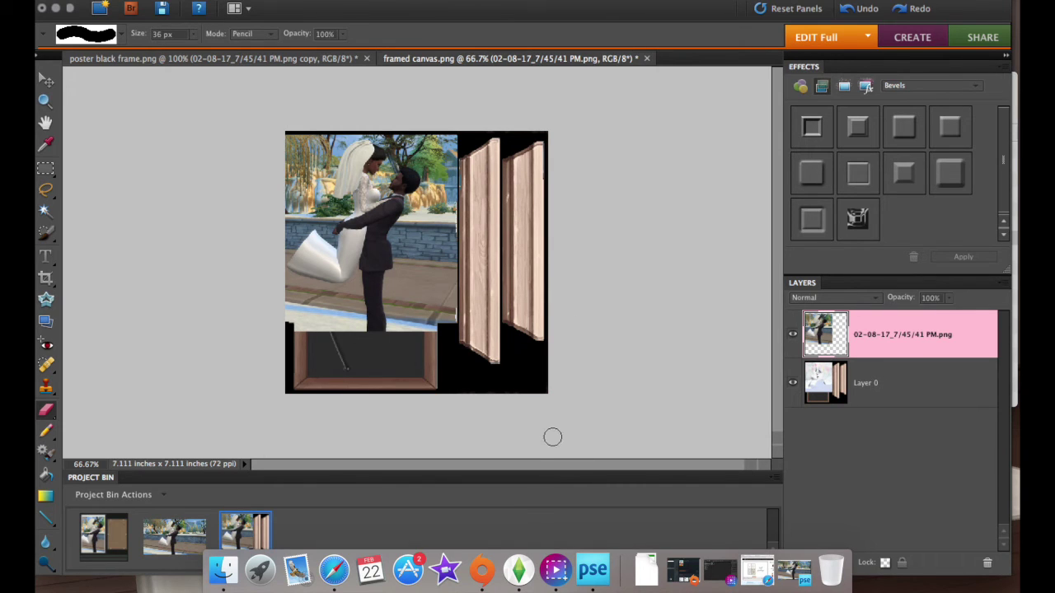
# Step: Switch to The Sims 4 and hide the floor grid in build mode
pyautogui.click(518, 570)
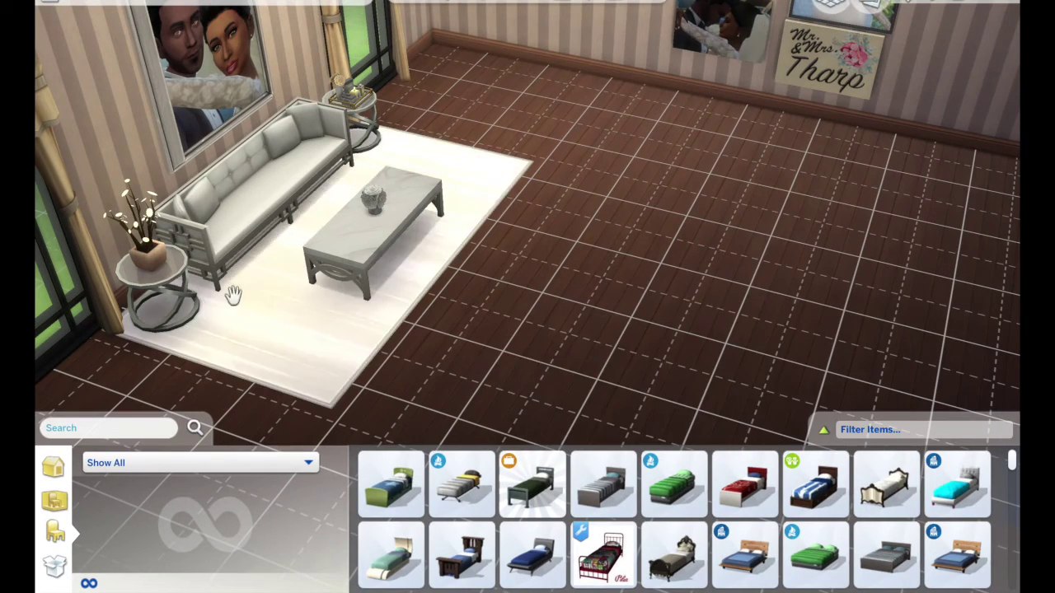
pyautogui.press('g')
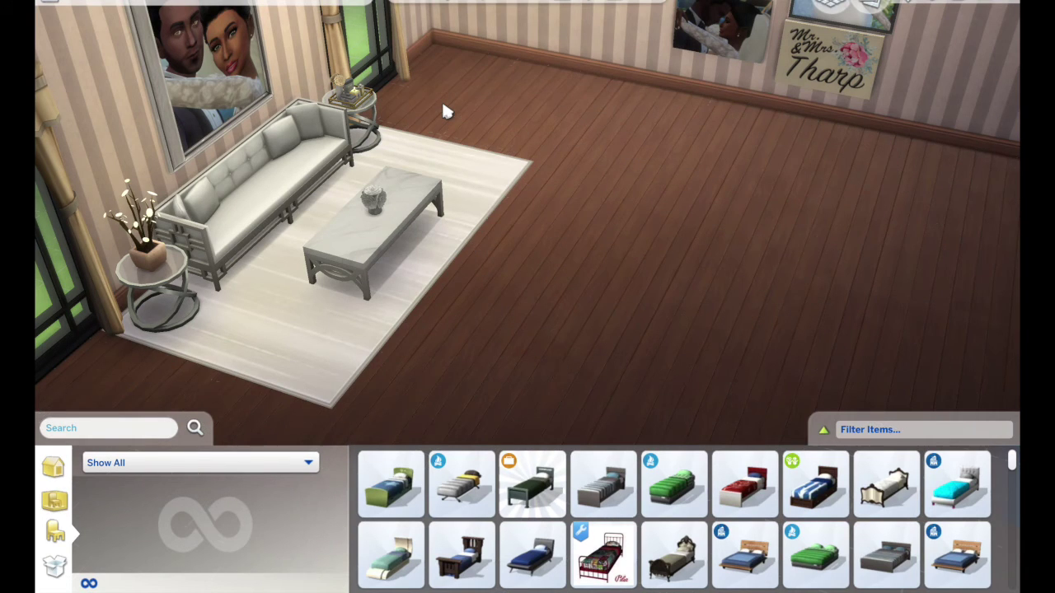
# Step: Examine the large silver-framed couple portrait above the sofa from the front and at an angle
pyautogui.moveTo(439, 91); pyautogui.dragTo(447, 104)
pyautogui.scroll(3, 547, 94)
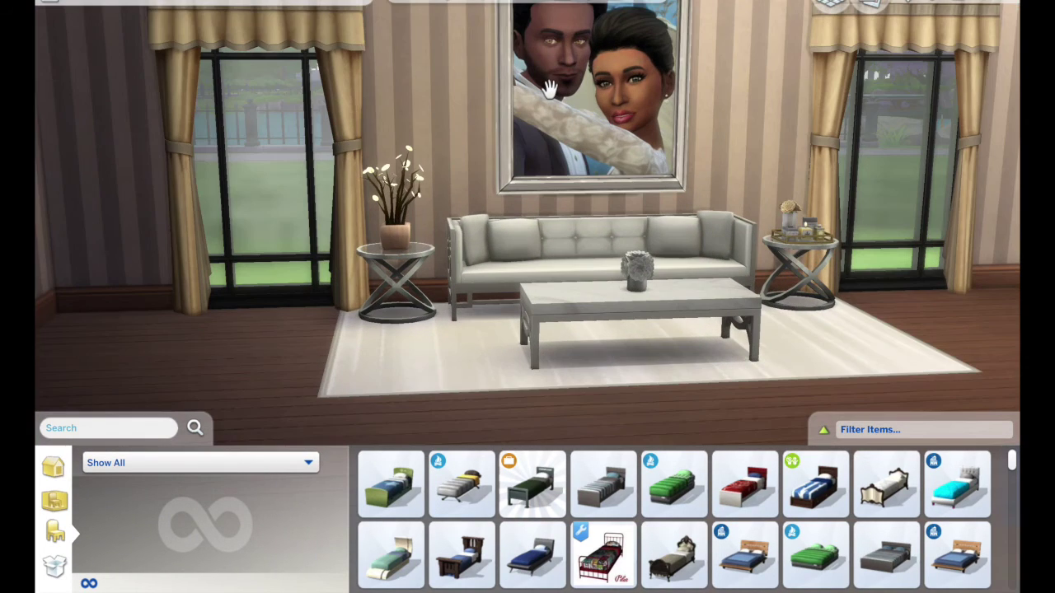
pyautogui.moveTo(549, 86); pyautogui.dragTo(563, 99)
pyautogui.scroll(3, 551, 86)
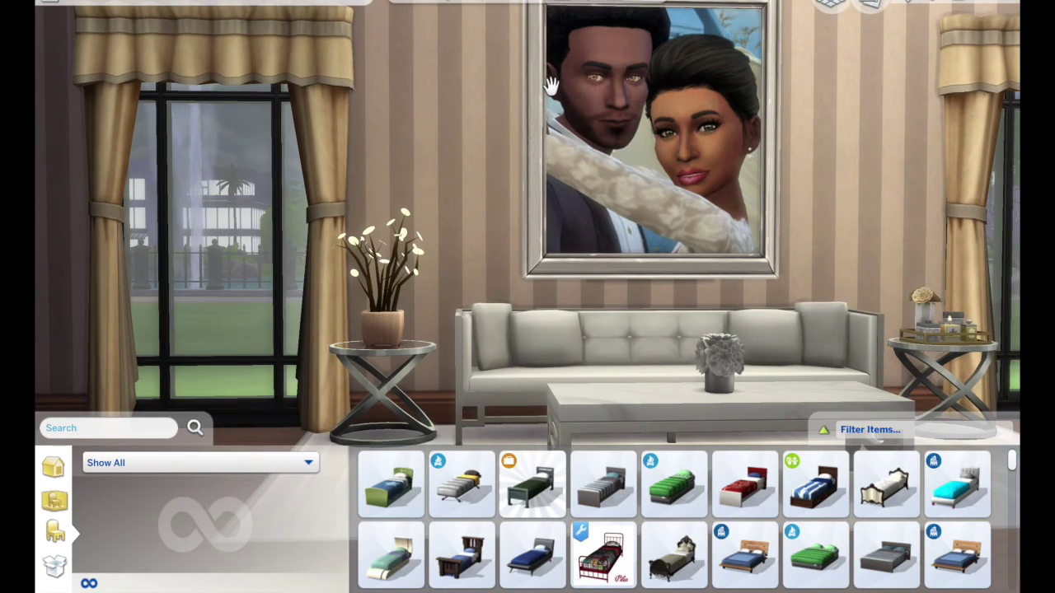
pyautogui.press('d')
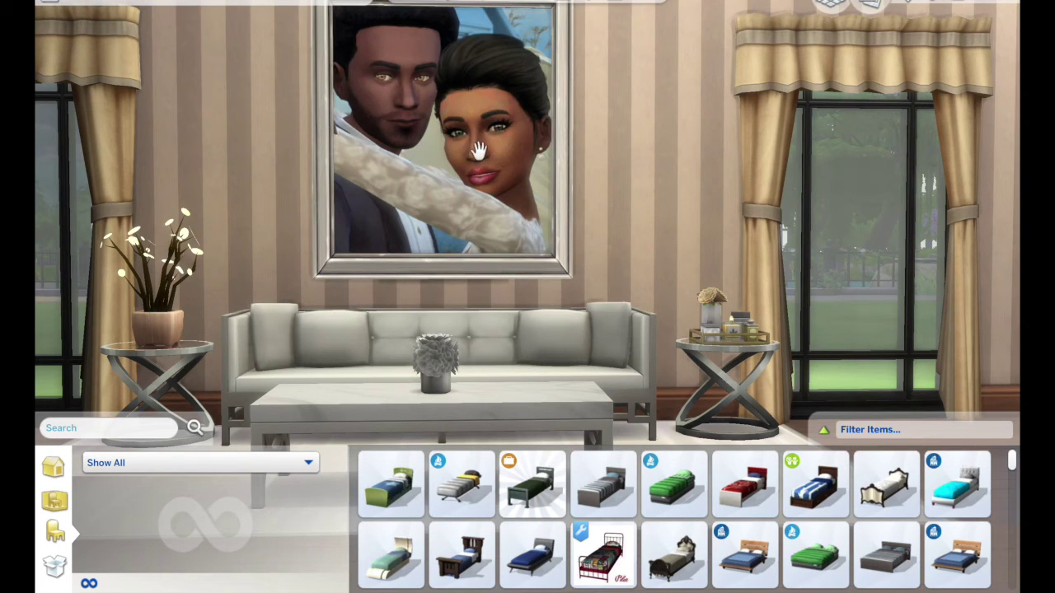
pyautogui.moveTo(572, 169)
pyautogui.mouseDown()
pyautogui.moveTo(585, 183)
pyautogui.moveTo(528, 188)
pyautogui.mouseUp()
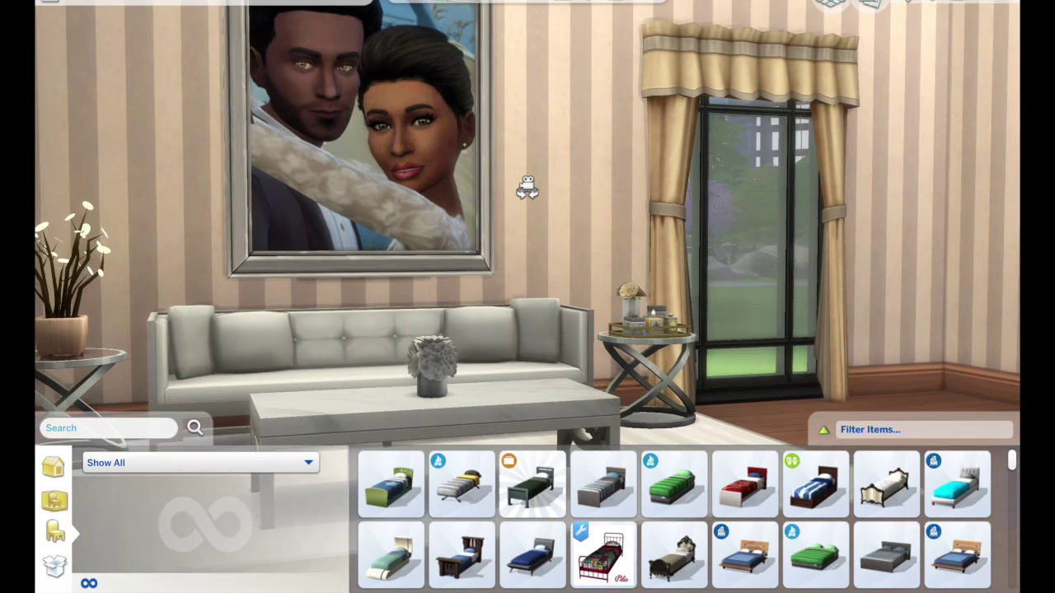
pyautogui.scroll(2, 528, 188)
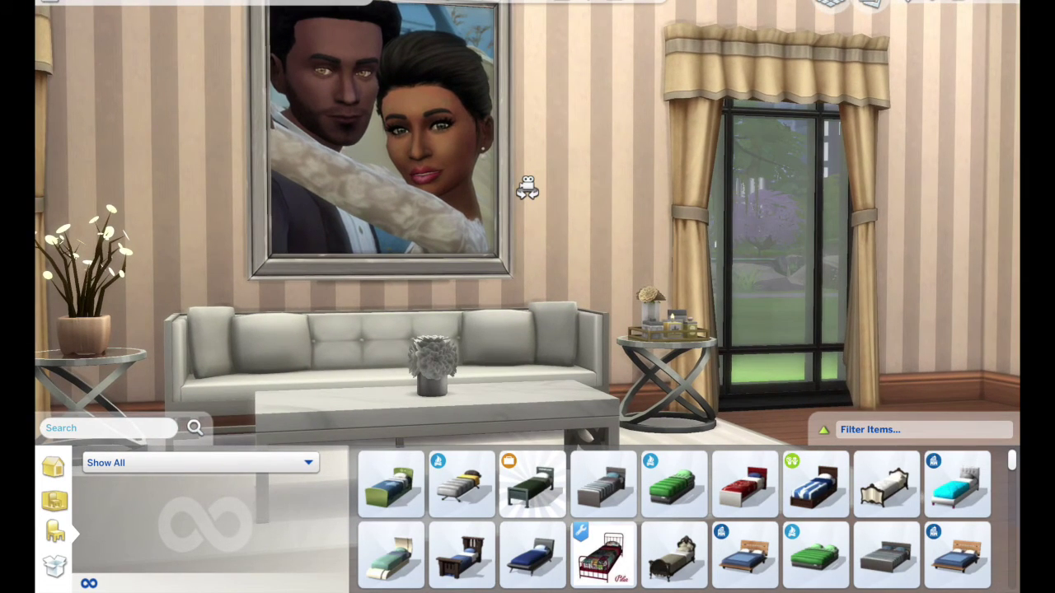
pyautogui.moveTo(528, 188); pyautogui.dragTo(527, 188)
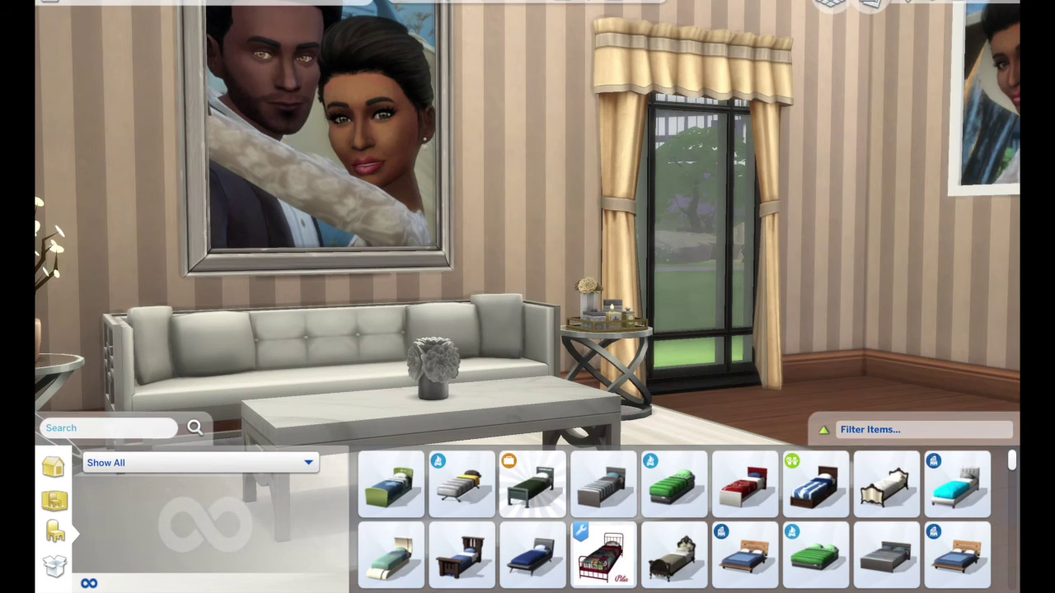
# Step: Examine the white-framed bridal portraits and compare the image quality of the three stacked wedding canvases on the adjacent wall
pyautogui.moveTo(761, 278)
pyautogui.mouseDown()
pyautogui.moveTo(739, 285)
pyautogui.moveTo(719, 270)
pyautogui.moveTo(761, 280)
pyautogui.mouseUp()
pyautogui.moveTo(707, 208); pyautogui.dragTo(720, 225)
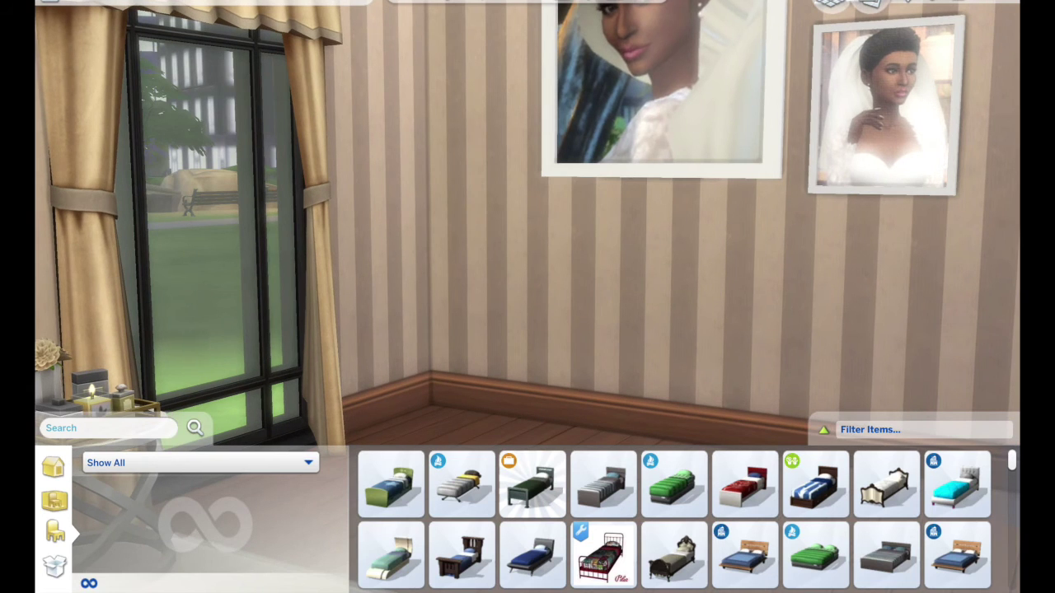
pyautogui.scroll(-4, 470, 47)
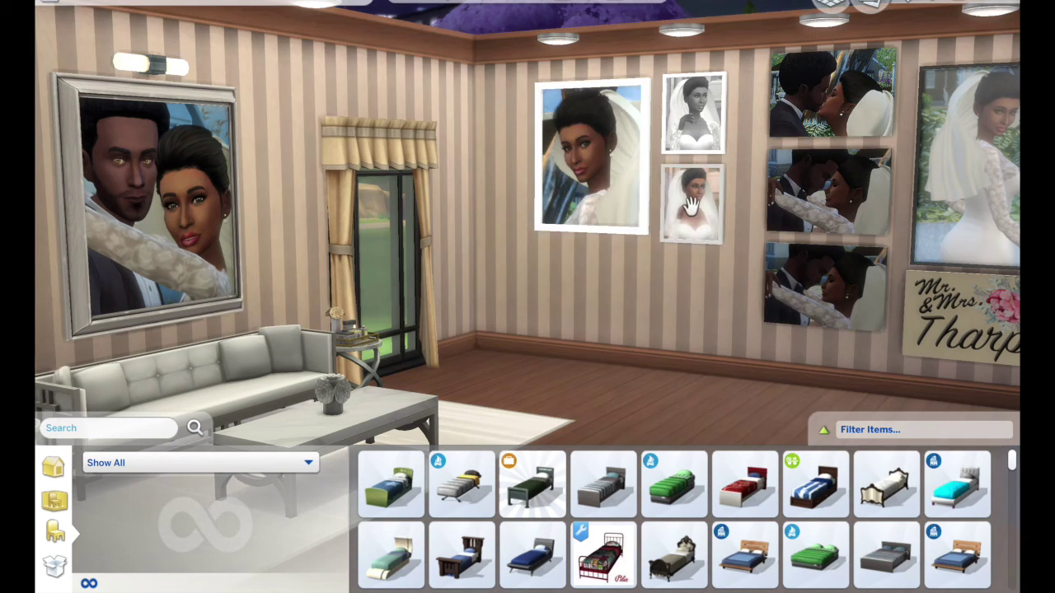
pyautogui.moveTo(863, 183)
pyautogui.mouseDown()
pyautogui.moveTo(866, 193)
pyautogui.moveTo(854, 182)
pyautogui.mouseUp()
pyautogui.scroll(5, 700, 141)
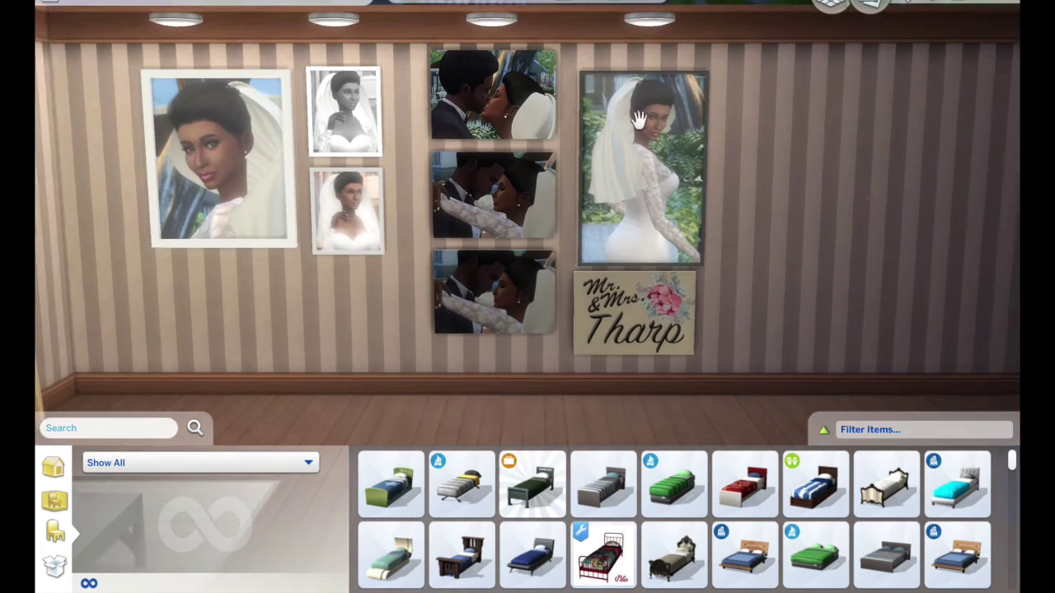
pyautogui.scroll(3, 530, 123)
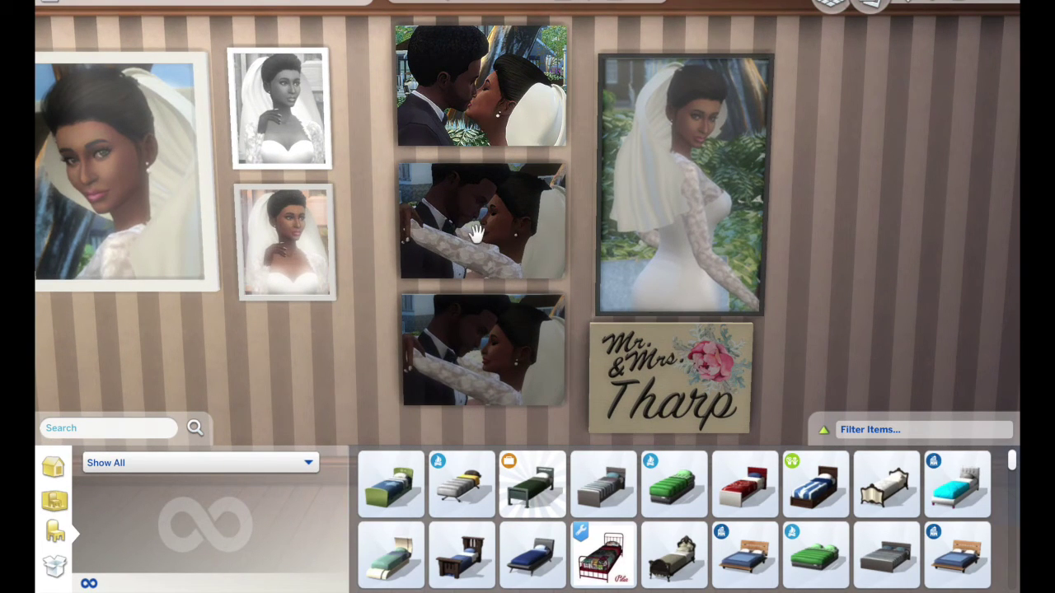
pyautogui.scroll(3, 470, 99)
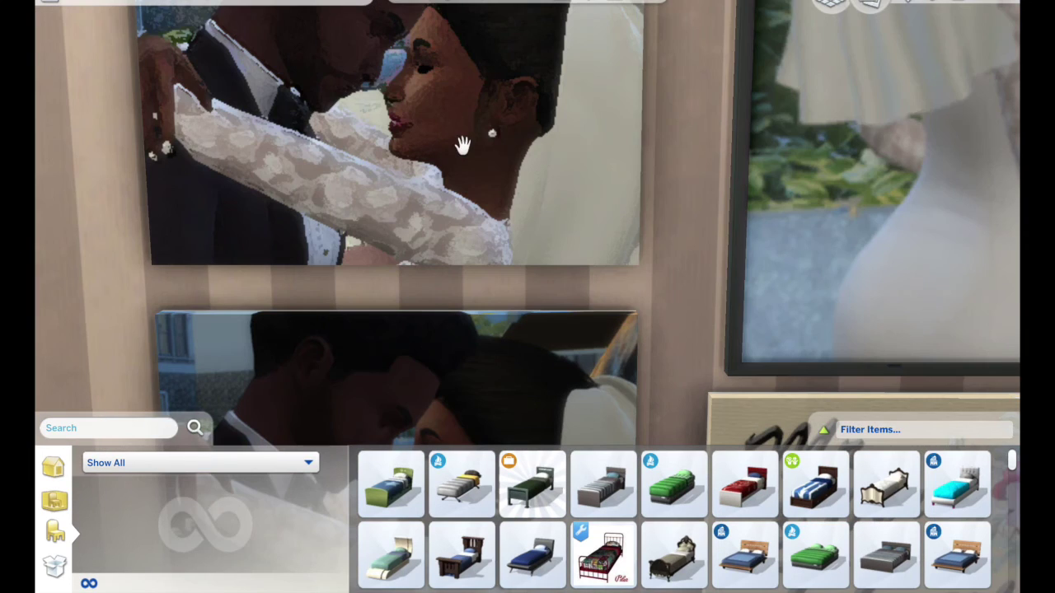
pyautogui.scroll(-1, 461, 157)
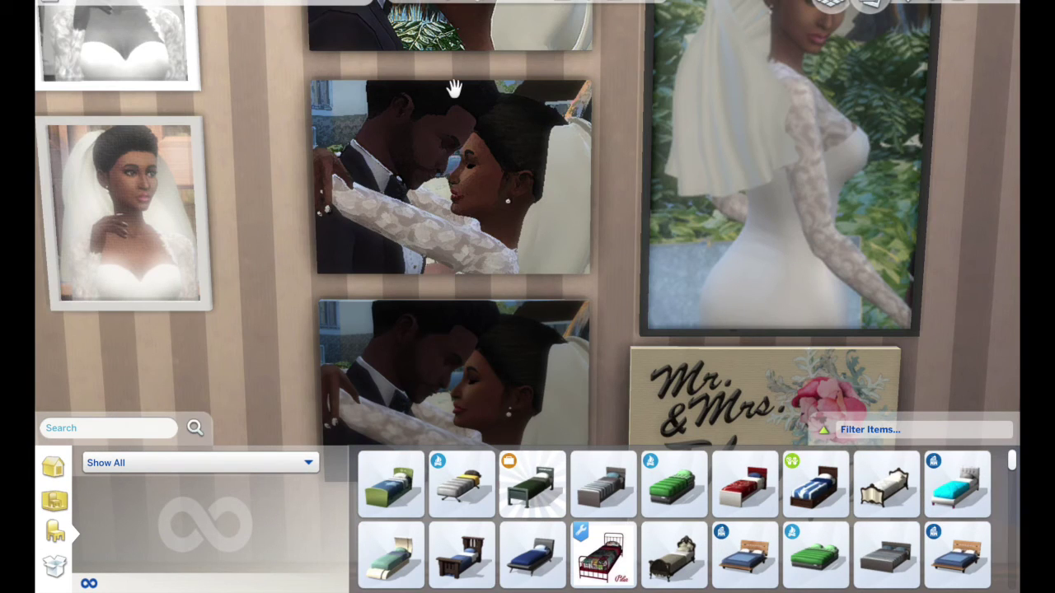
pyautogui.scroll(-3, 488, 245)
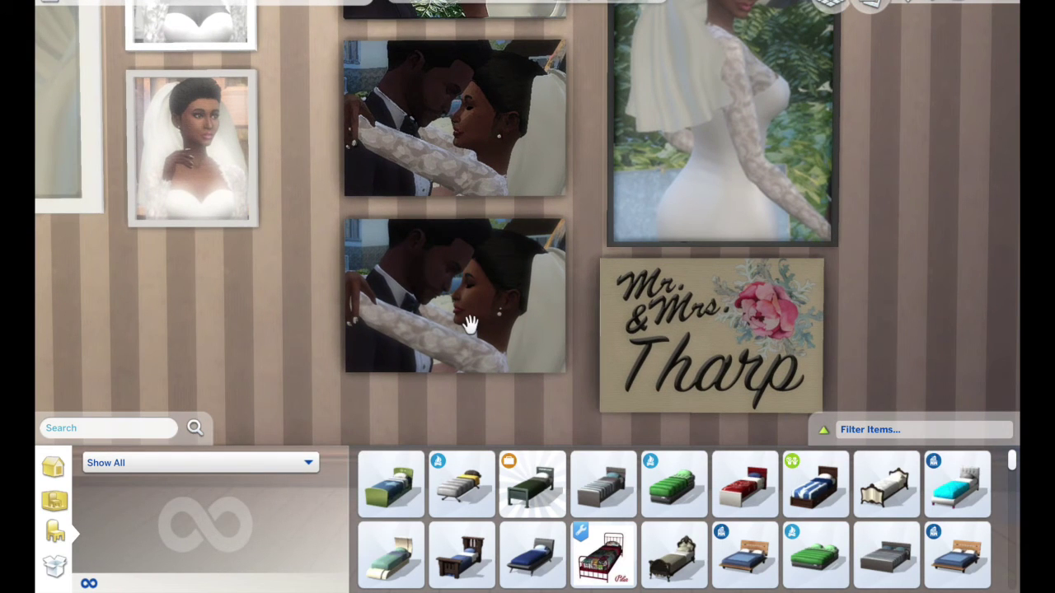
pyautogui.scroll(2, 468, 324)
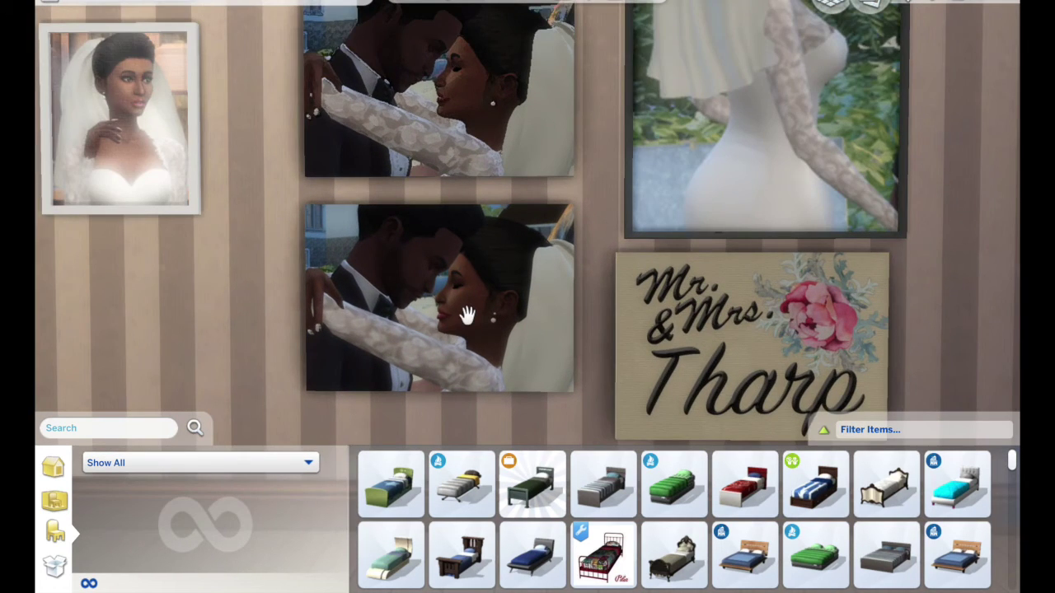
pyautogui.scroll(2, 466, 316)
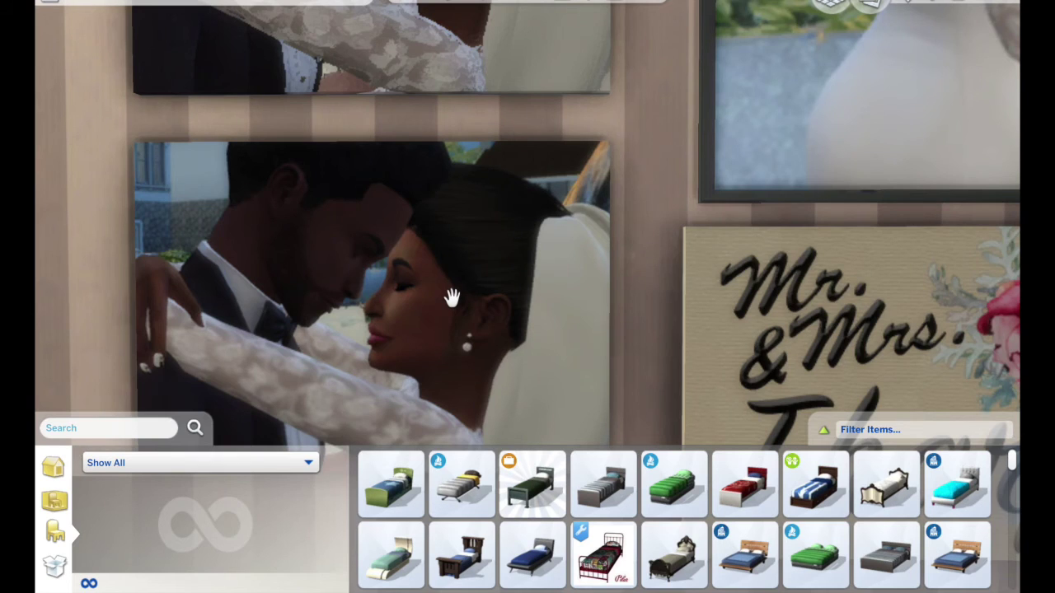
pyautogui.scroll(-4, 451, 297)
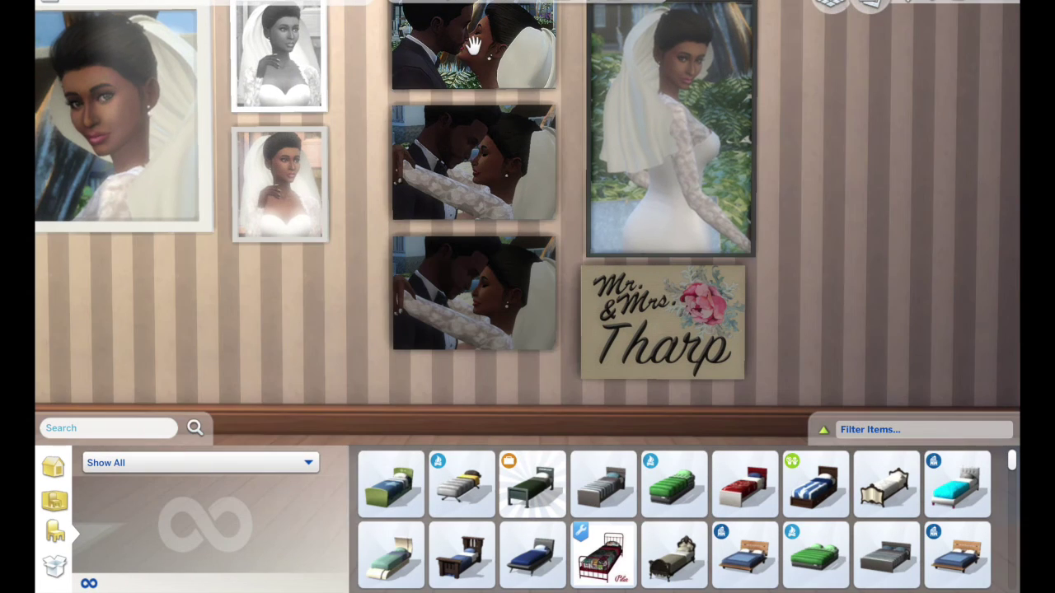
pyautogui.scroll(-3, 474, 45)
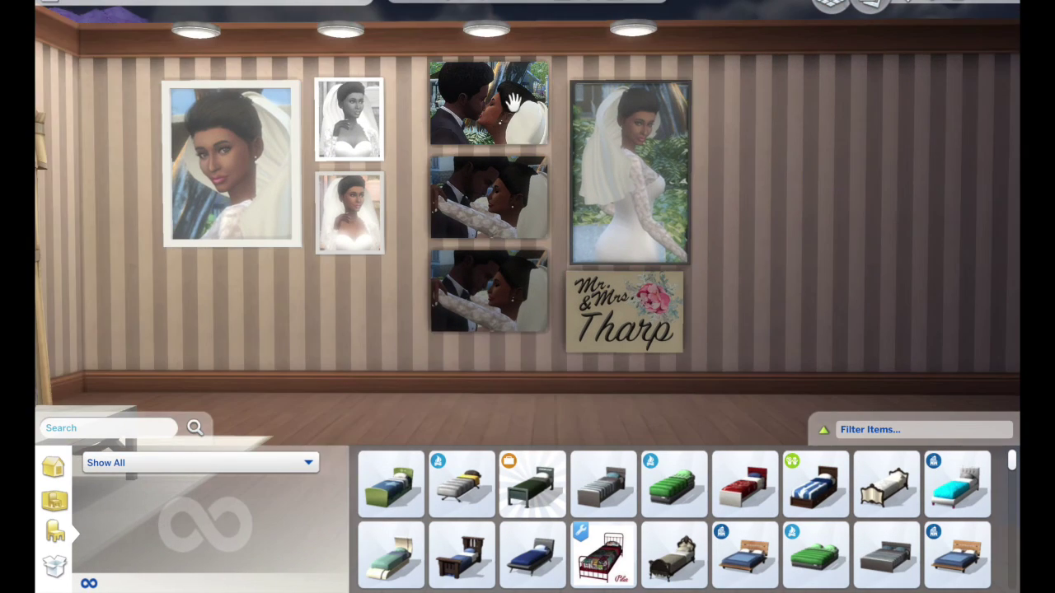
# Step: Inspect the dark-framed full-length bride portrait and the Mr. & Mrs. canvas sign beneath it
pyautogui.scroll(2, 577, 121)
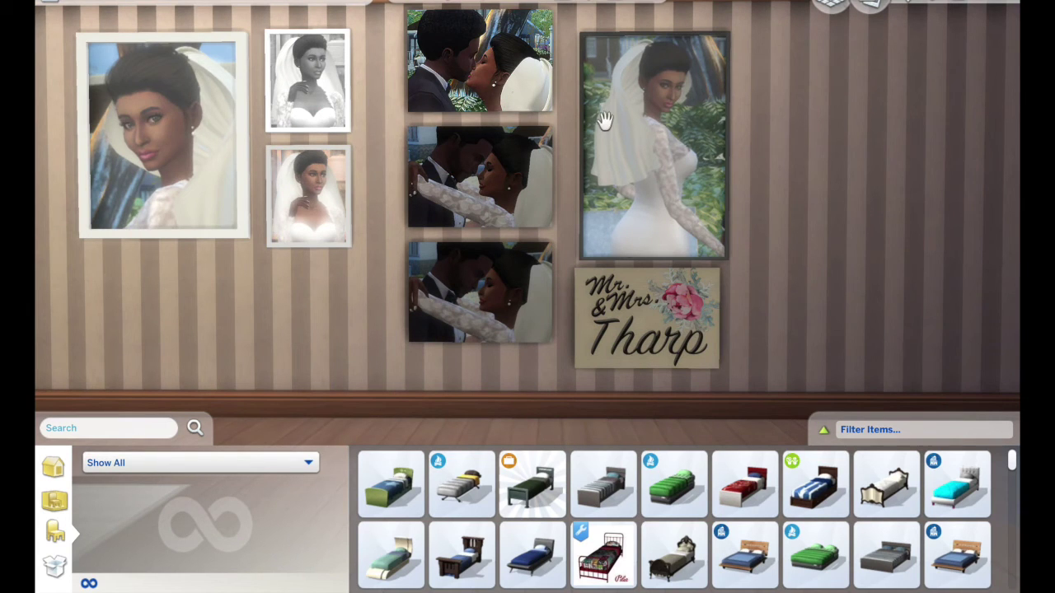
pyautogui.scroll(2, 669, 136)
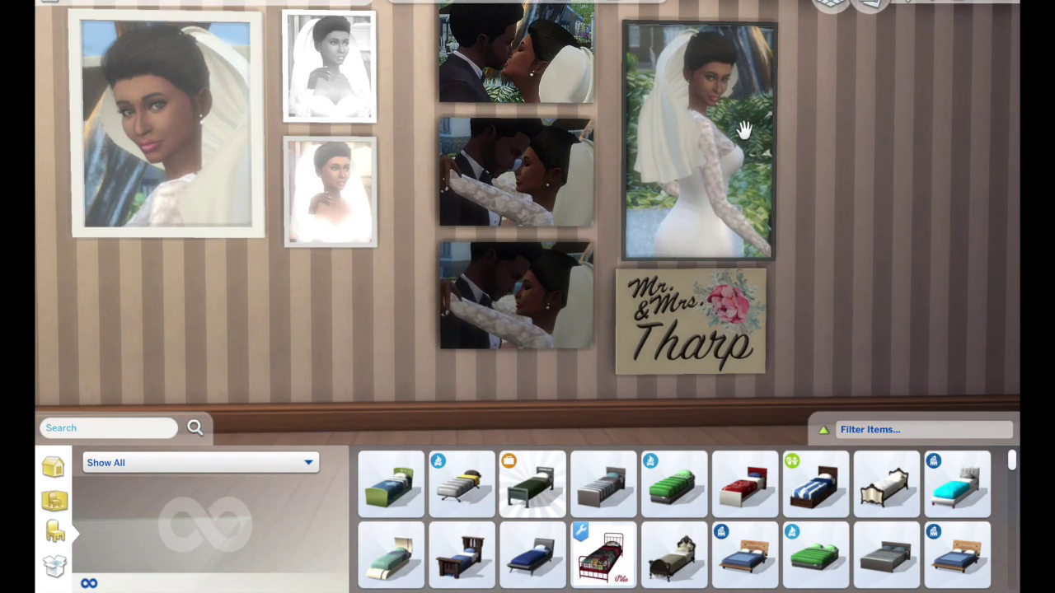
pyautogui.scroll(1, 744, 129)
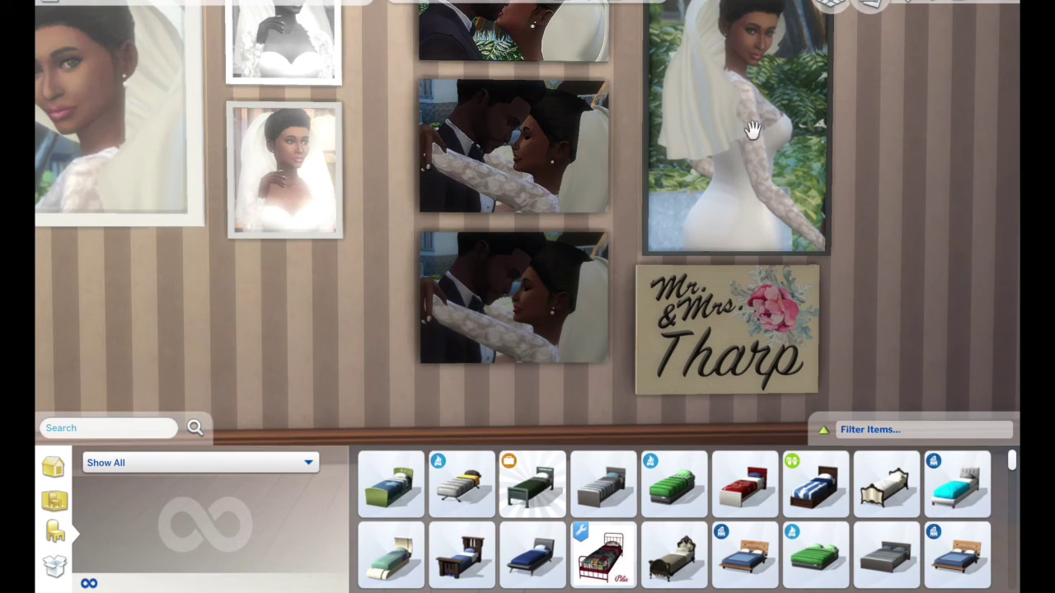
pyautogui.press('d')
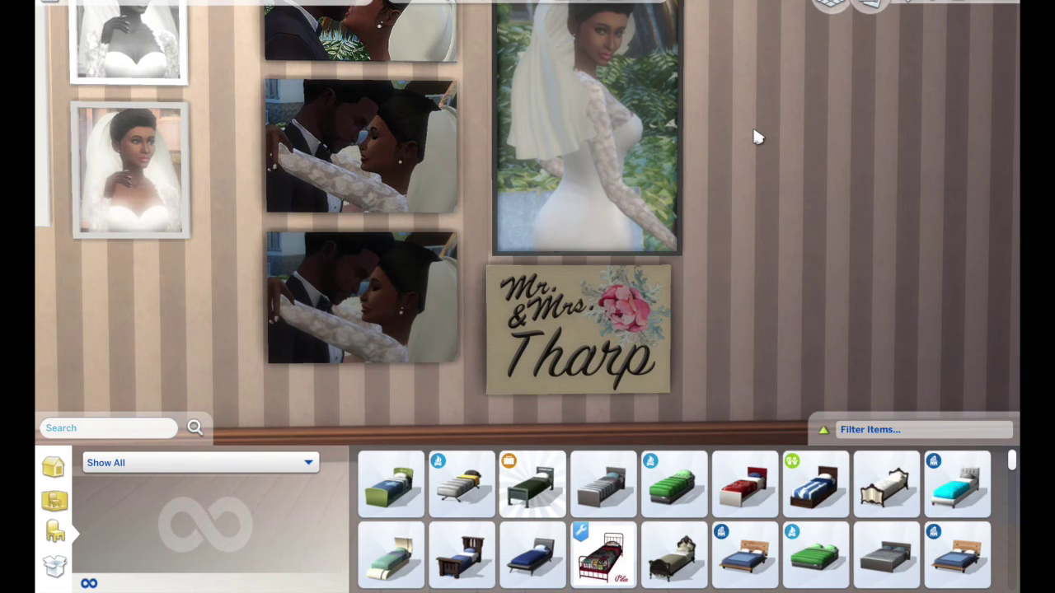
pyautogui.scroll(2, 714, 122)
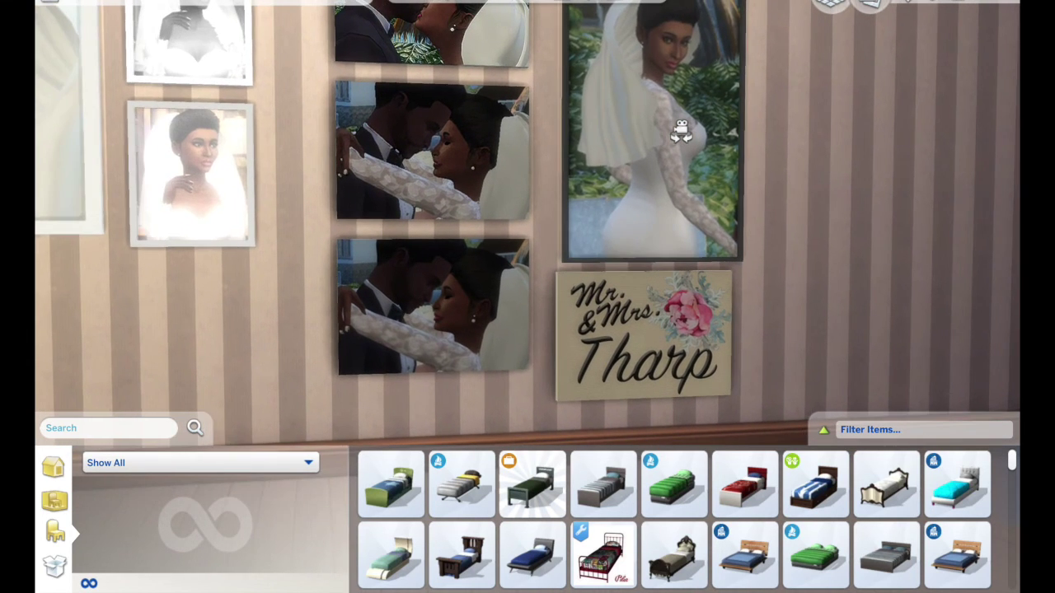
pyautogui.press('d')
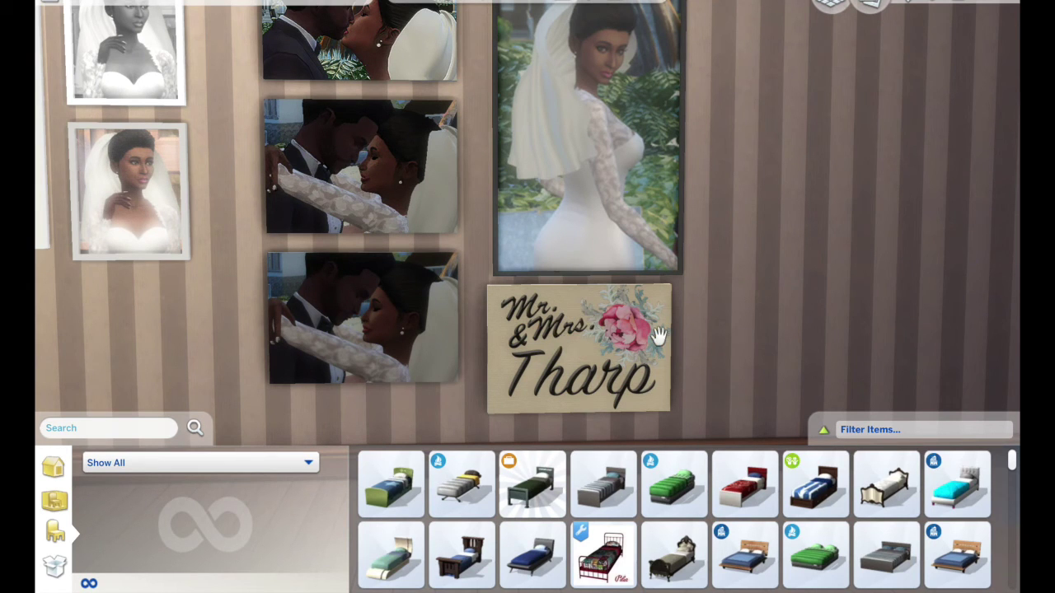
# Step: Survey the wedding paintings across both walls, from the portrait above the sofa to the empty stretch beyond the full-length bride portrait
pyautogui.press('d')
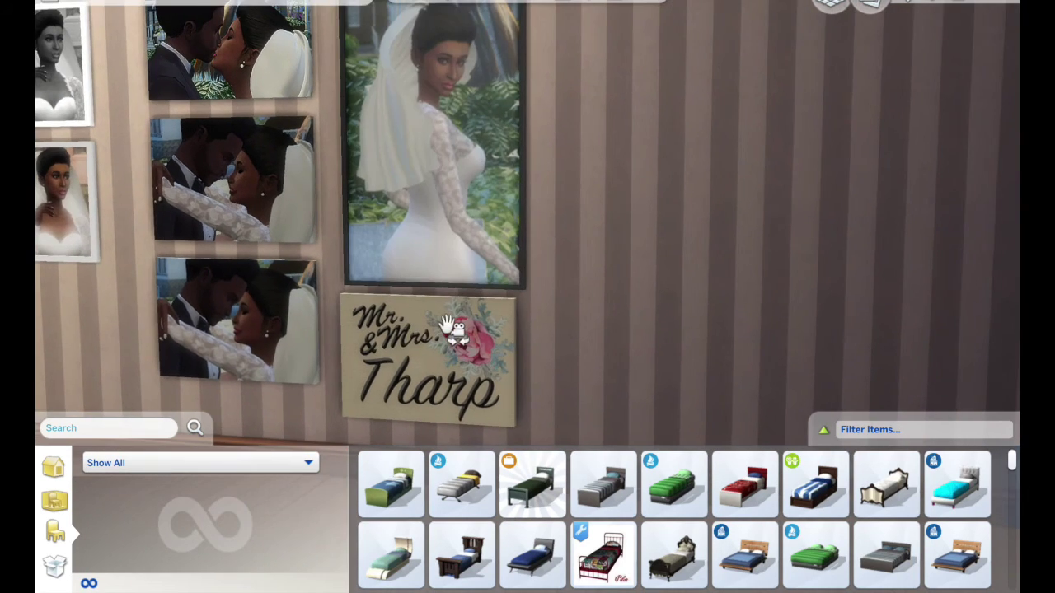
pyautogui.press('a')
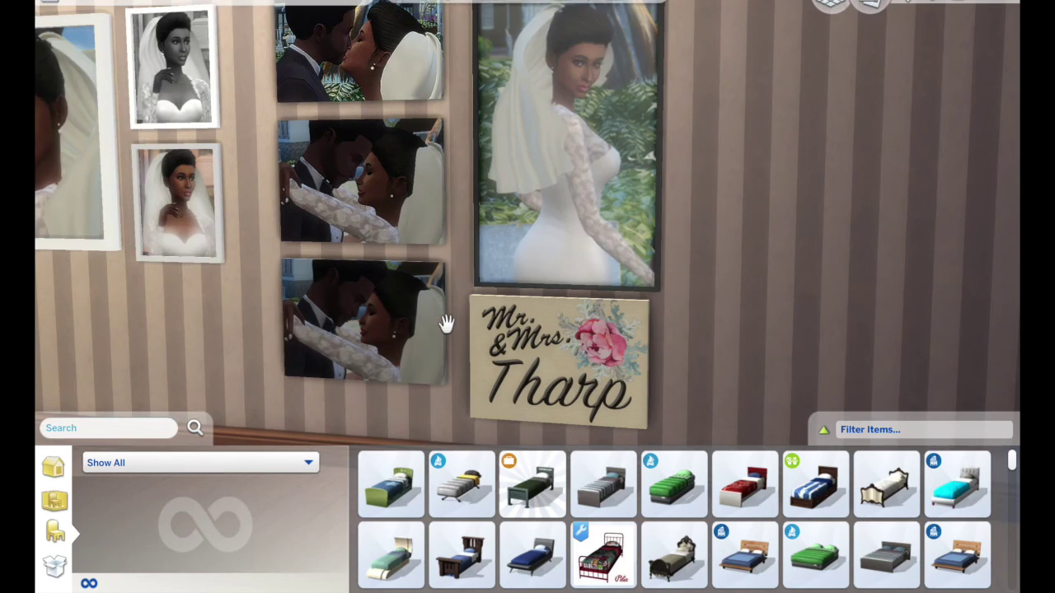
pyautogui.scroll(-3, 448, 325)
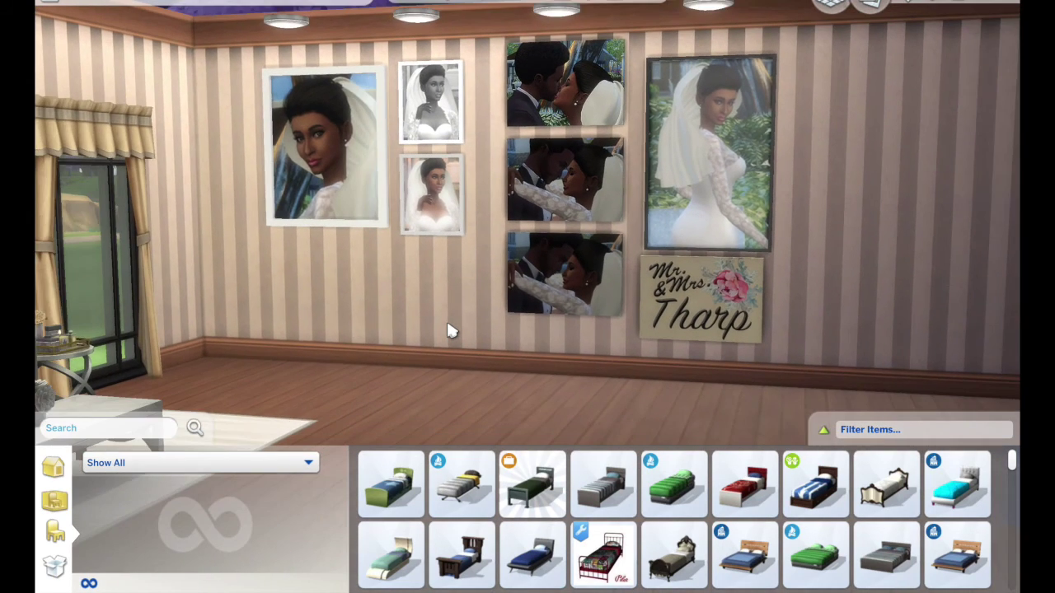
pyautogui.press('a')
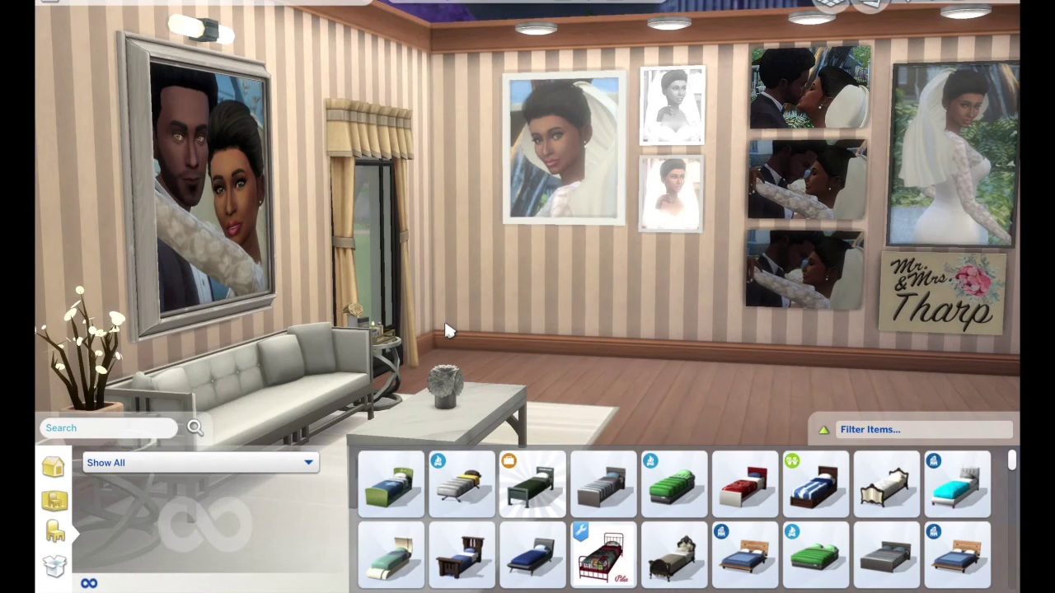
pyautogui.moveTo(414, 324); pyautogui.dragTo(728, 357)
pyautogui.press('d')
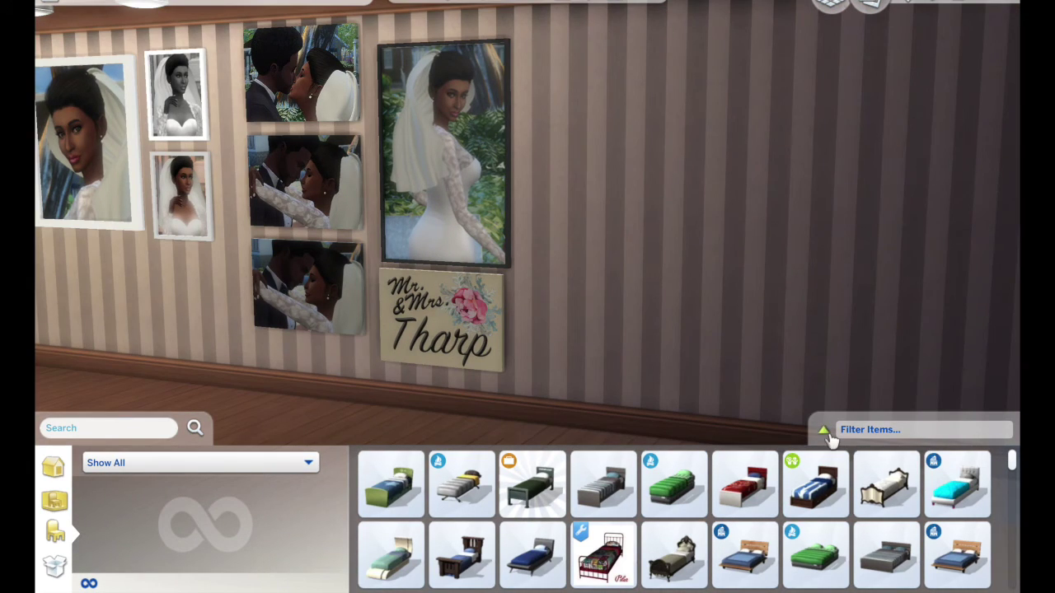
# Step: Filter the build catalog to Custom Content and find the custom paintings in the list
pyautogui.click(827, 433)
pyautogui.click(929, 266)
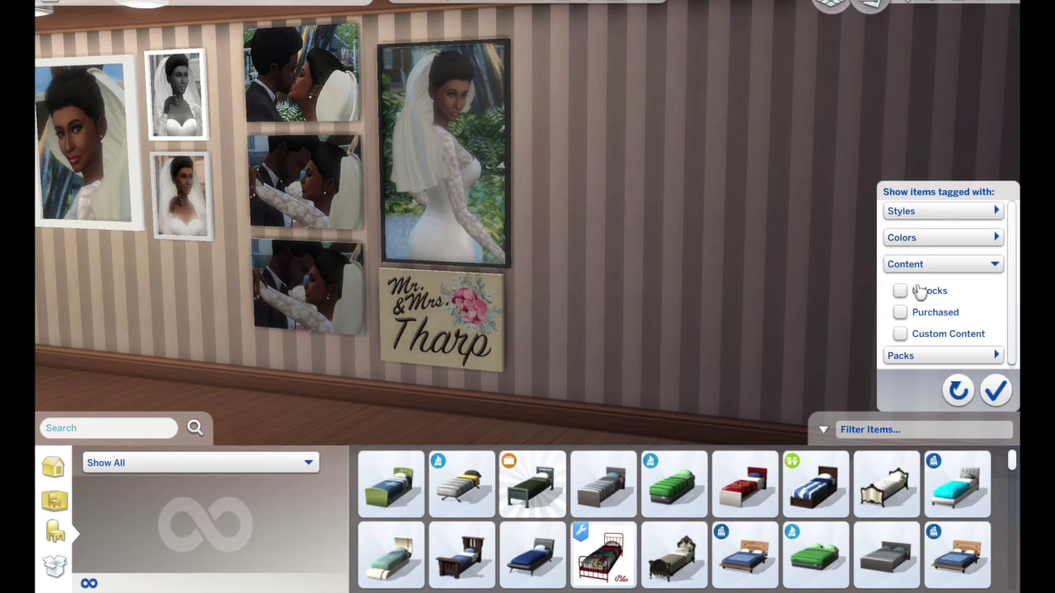
pyautogui.click(901, 334)
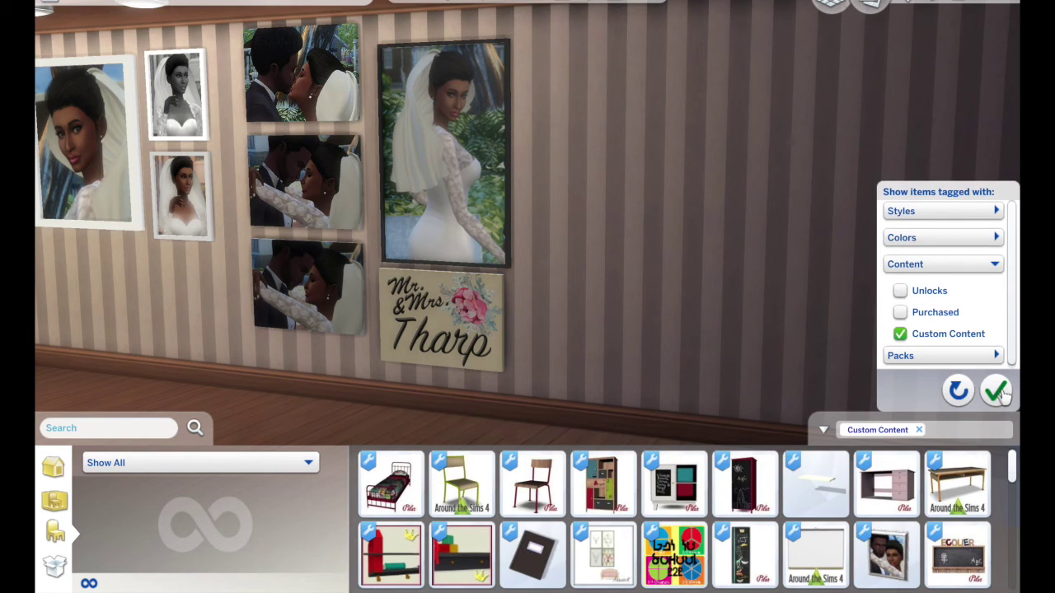
pyautogui.click(997, 392)
pyautogui.moveTo(1013, 464); pyautogui.dragTo(1016, 488)
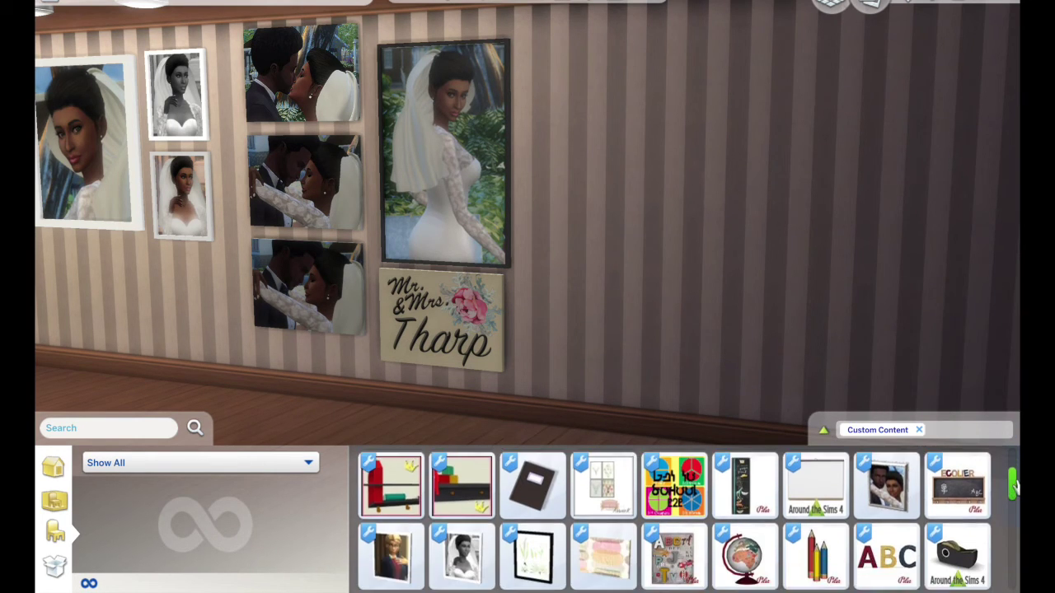
# Step: Try the silver-framed couple portrait at an enlarged size on the empty stretch of wall
pyautogui.click(886, 487)
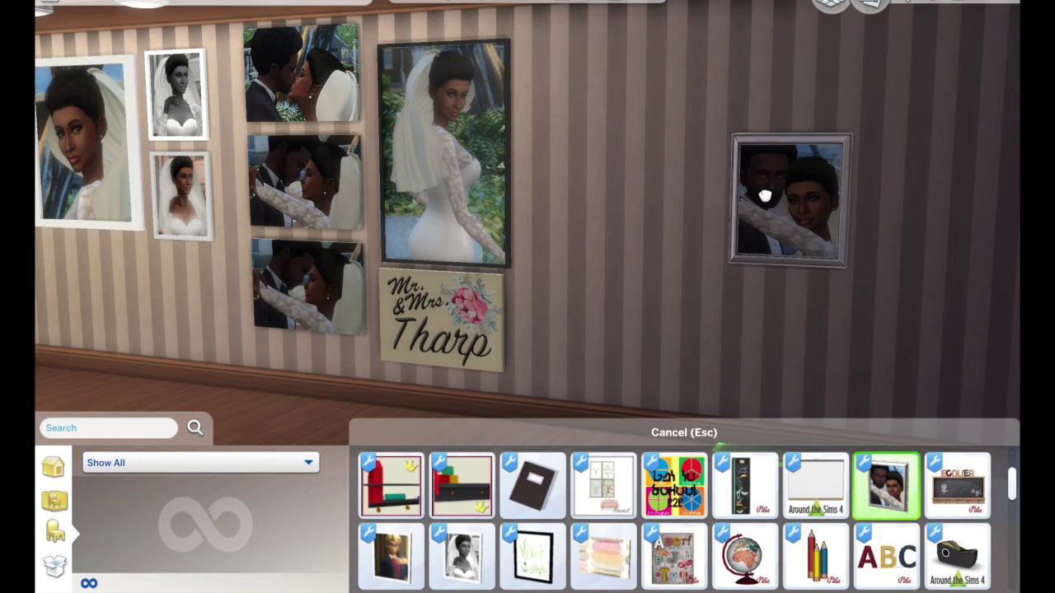
pyautogui.press(']')
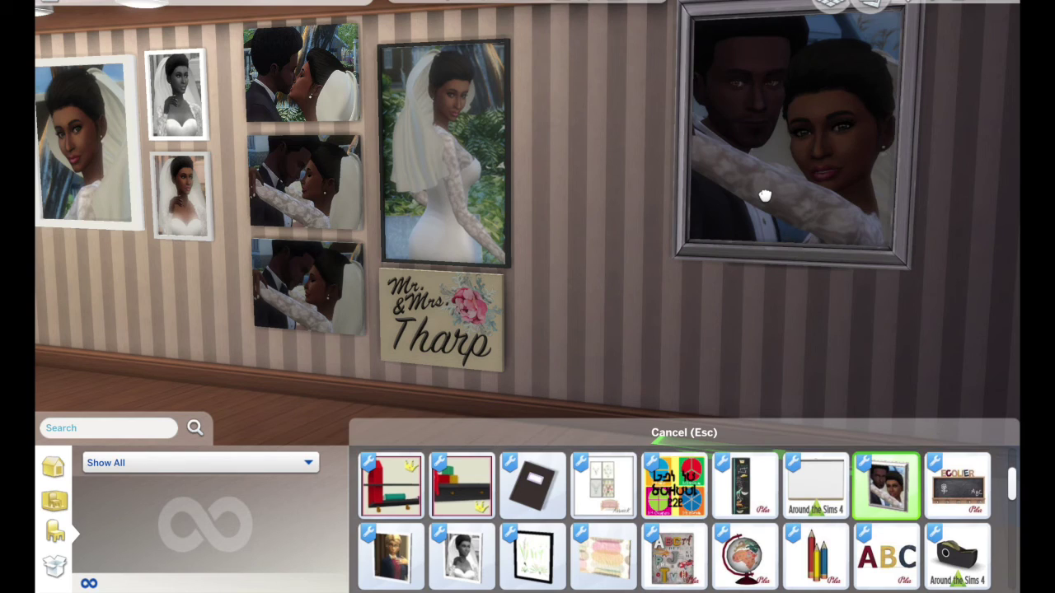
pyautogui.press('Escape')
# Step: Place three Valentine's Art 2 couple portraits at normal size on the empty wall, each in a different swatch
pyautogui.moveTo(860, 501)
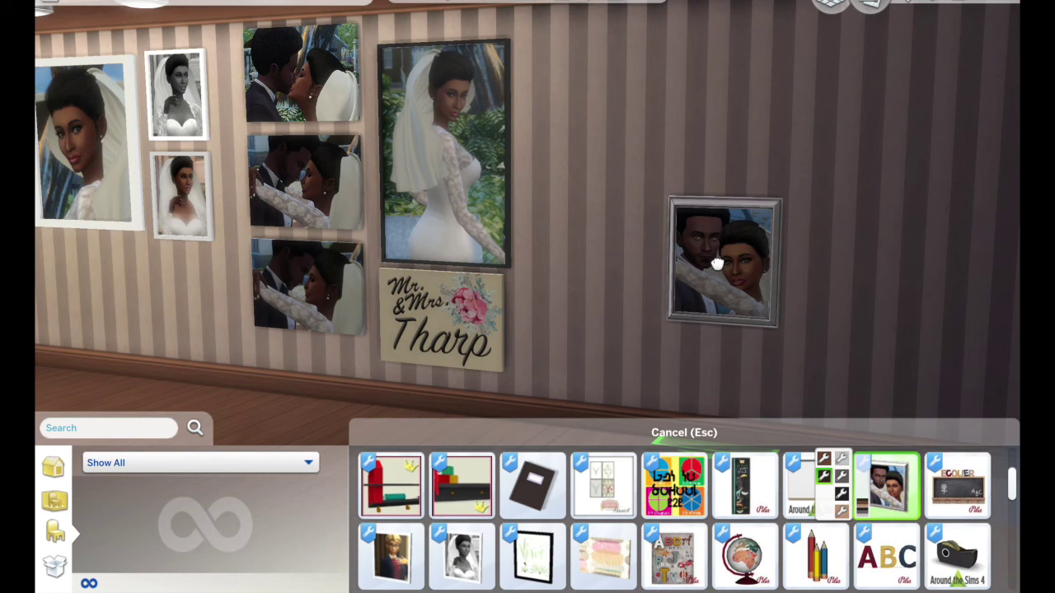
pyautogui.keyDown('shift'); pyautogui.click(718, 264); pyautogui.keyUp('shift')
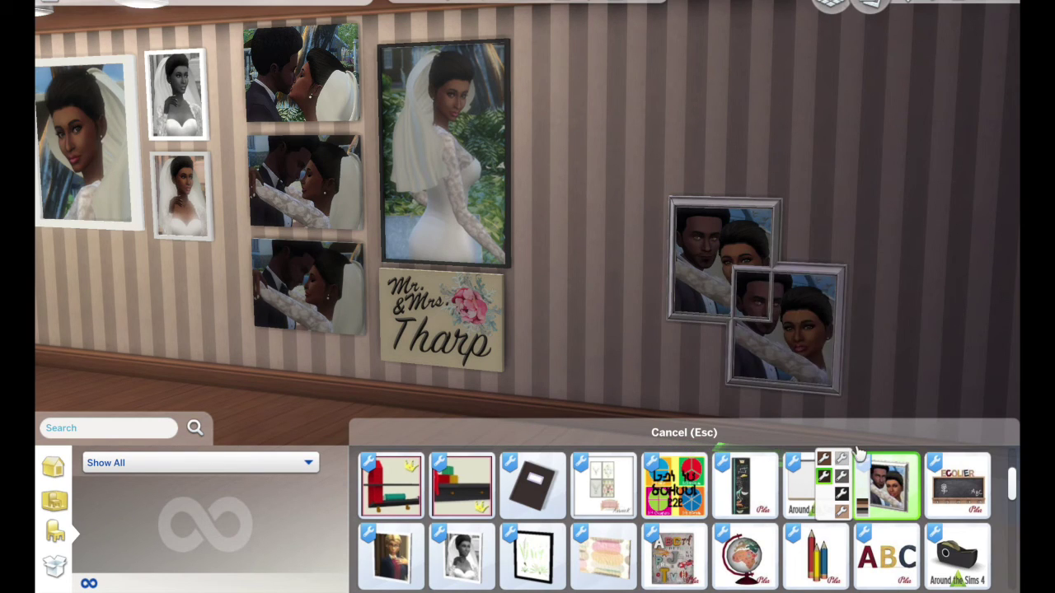
pyautogui.moveTo(823, 462)
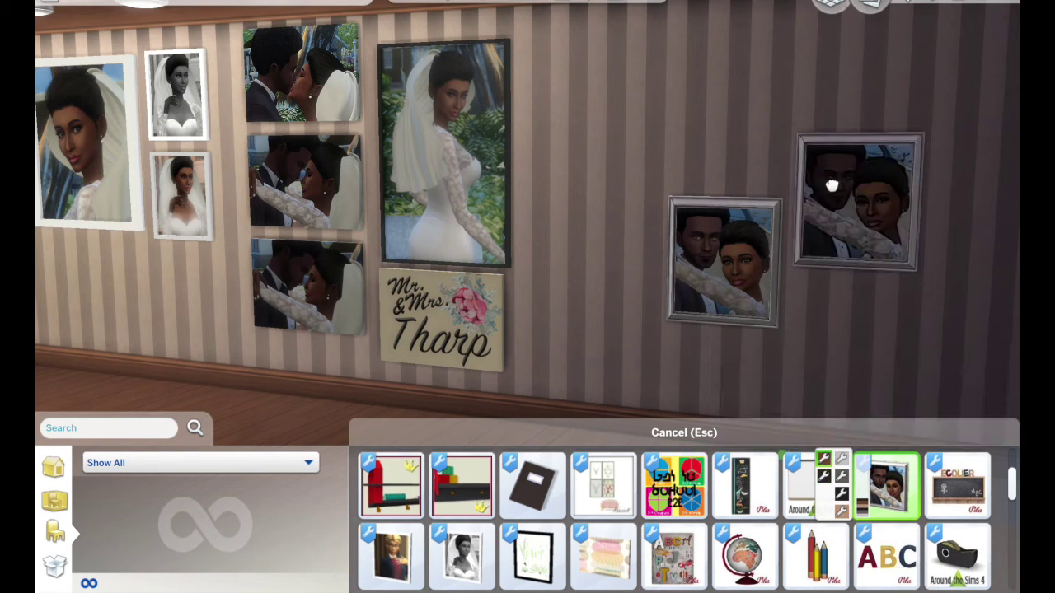
pyautogui.keyDown('shift'); pyautogui.click(831, 185); pyautogui.keyUp('shift')
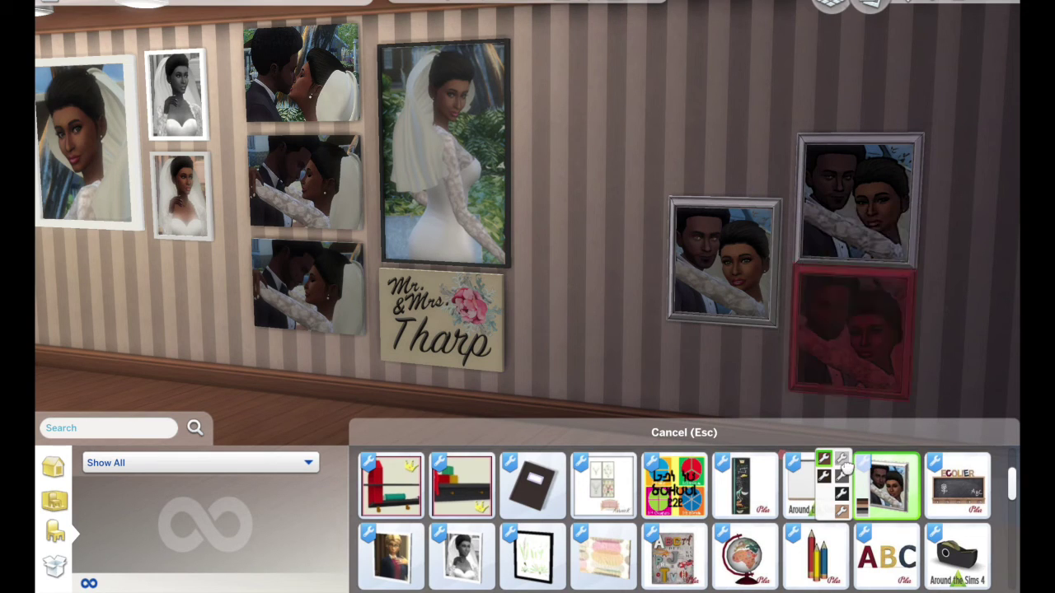
pyautogui.moveTo(845, 468)
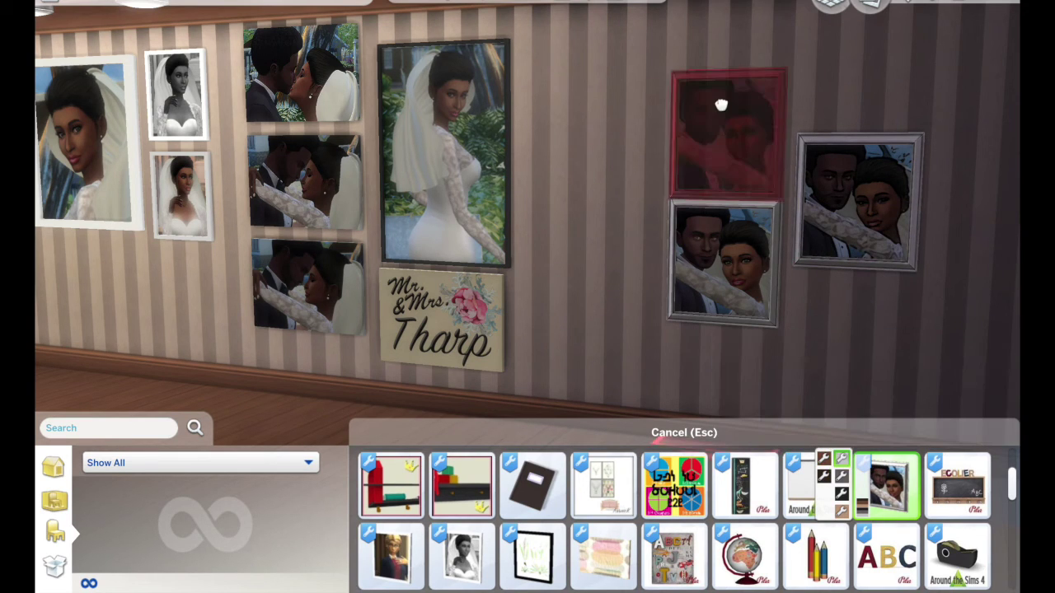
pyautogui.keyDown('shift'); pyautogui.click(724, 83); pyautogui.keyUp('shift')
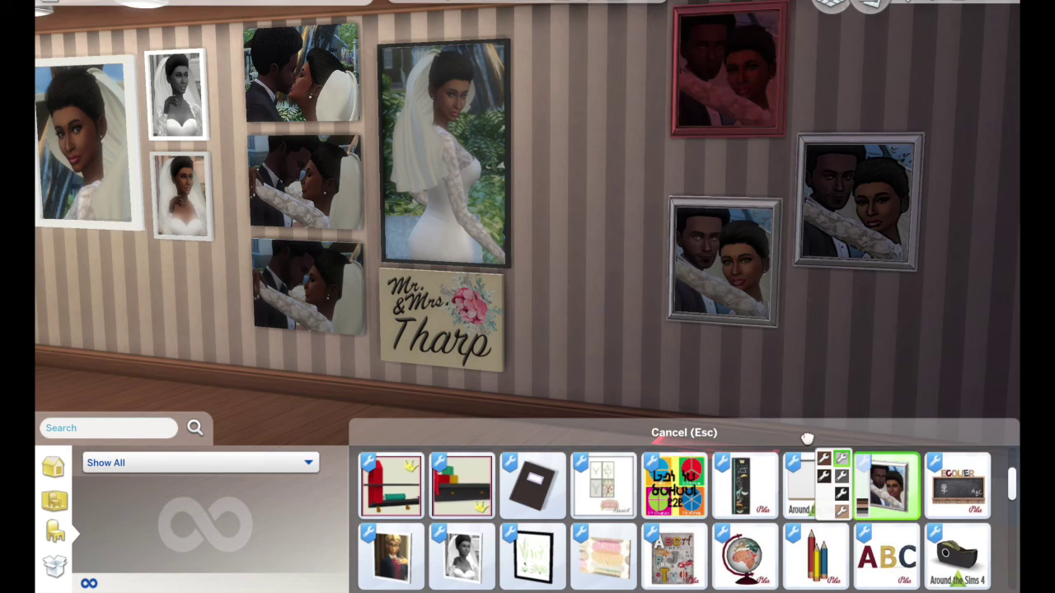
# Step: Place the remaining Valentine's Art 2 swatches toward the room corner and move the black-and-white one up beside the full-length bride portrait
pyautogui.moveTo(846, 487)
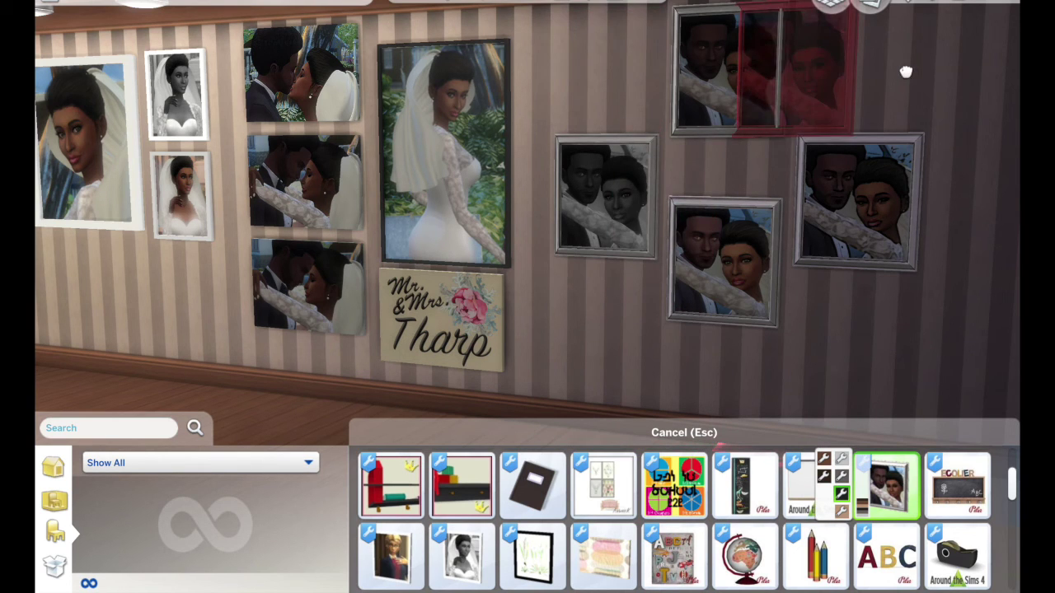
pyautogui.press('d')
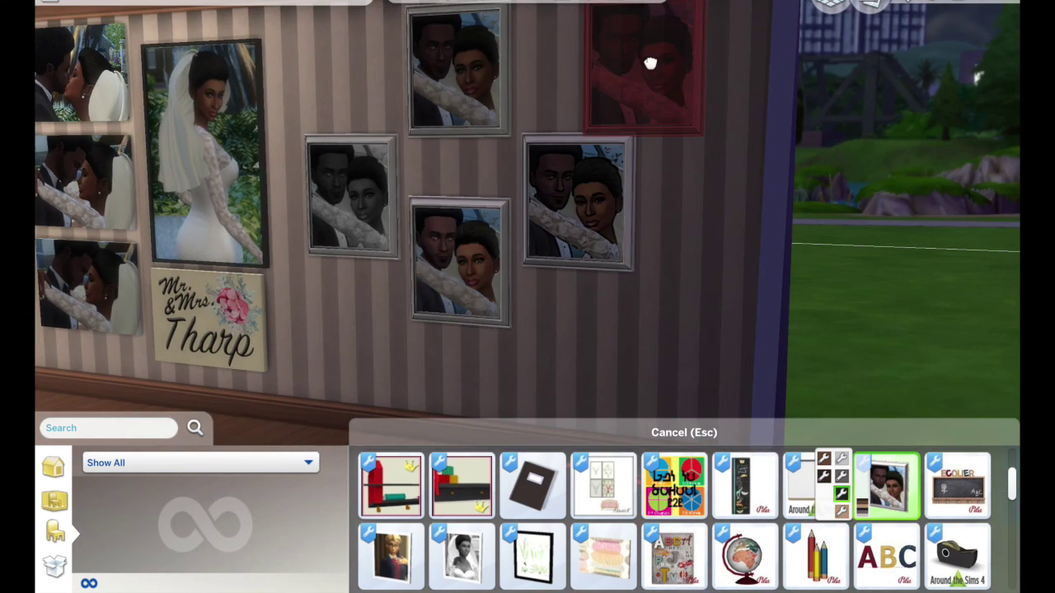
pyautogui.click(695, 54)
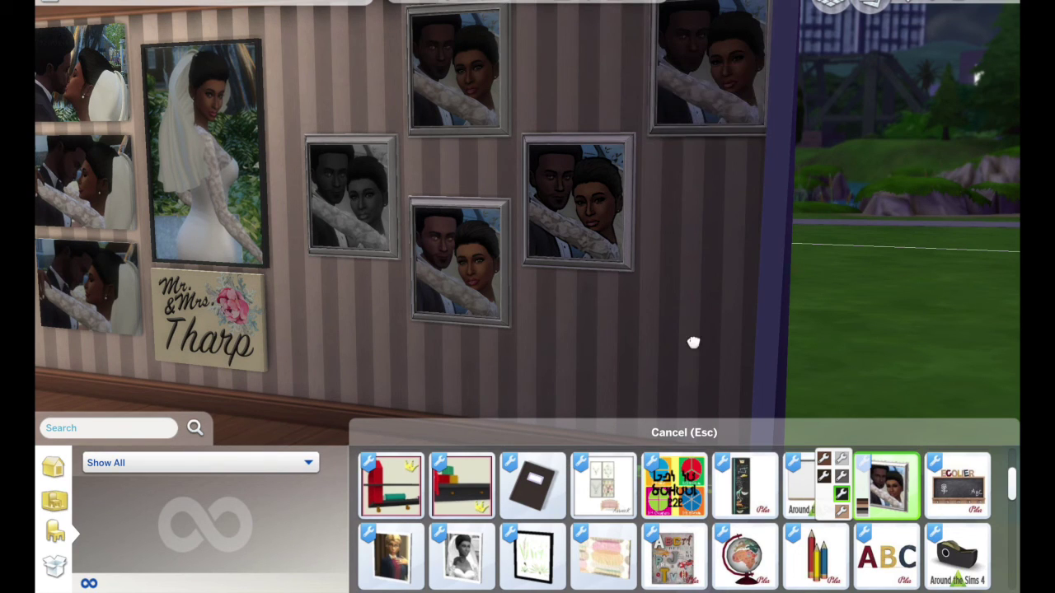
pyautogui.moveTo(845, 515)
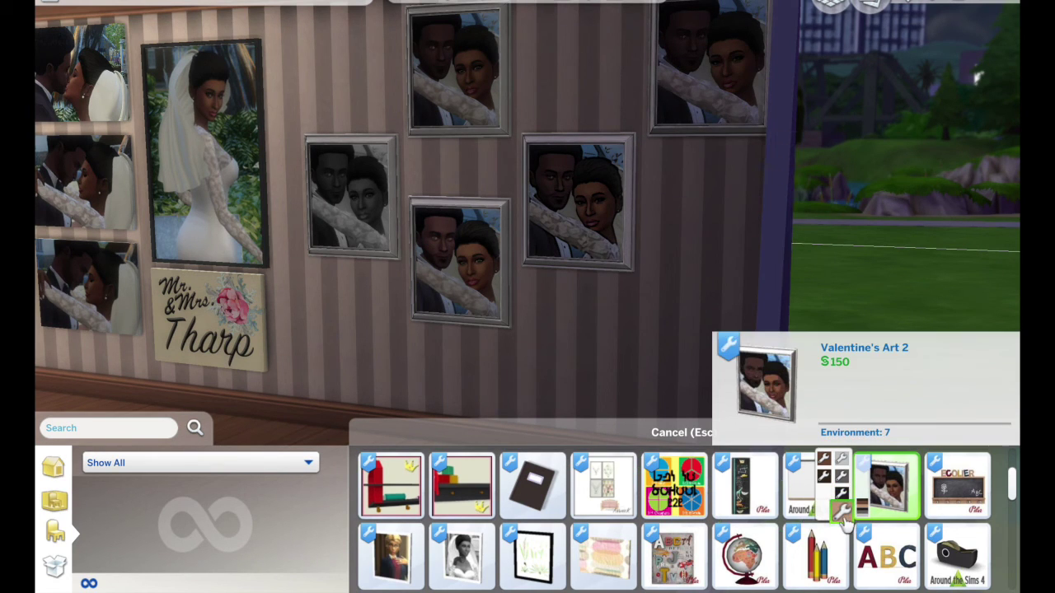
pyautogui.click(842, 513)
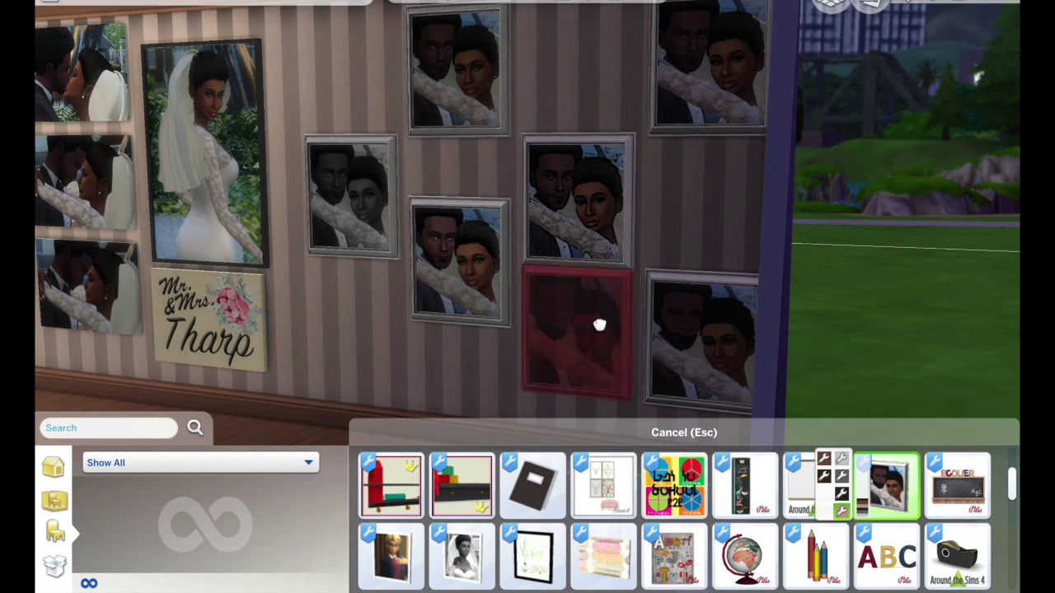
pyautogui.press('Left')
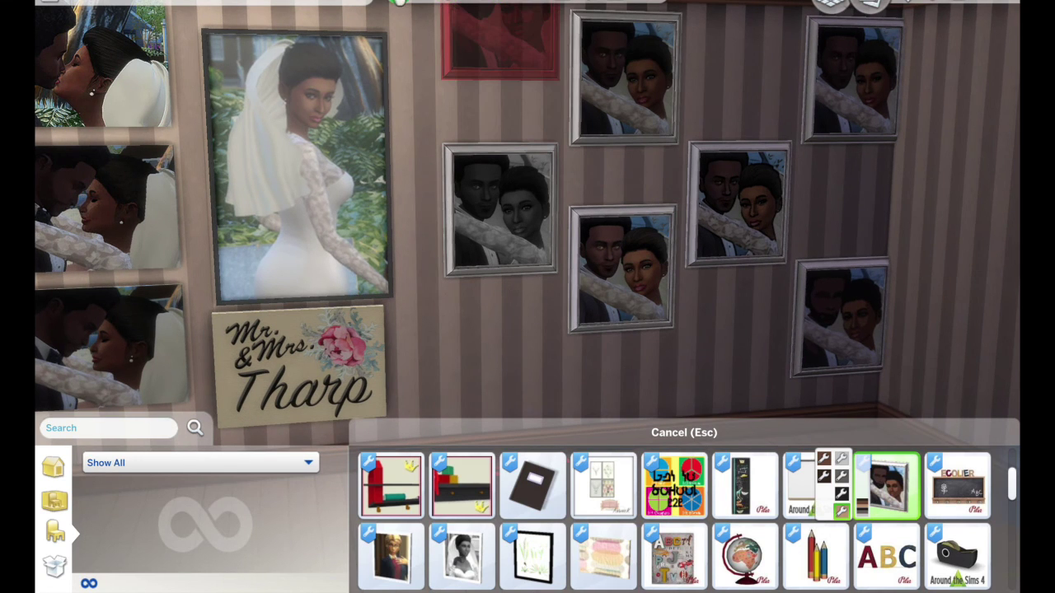
pyautogui.press('Escape')
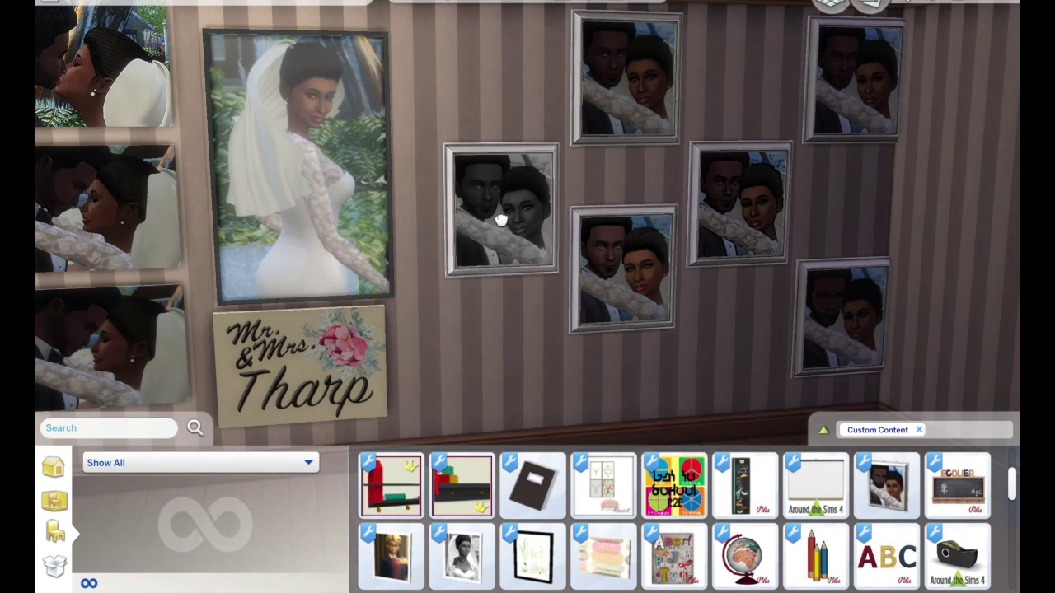
pyautogui.click(501, 219)
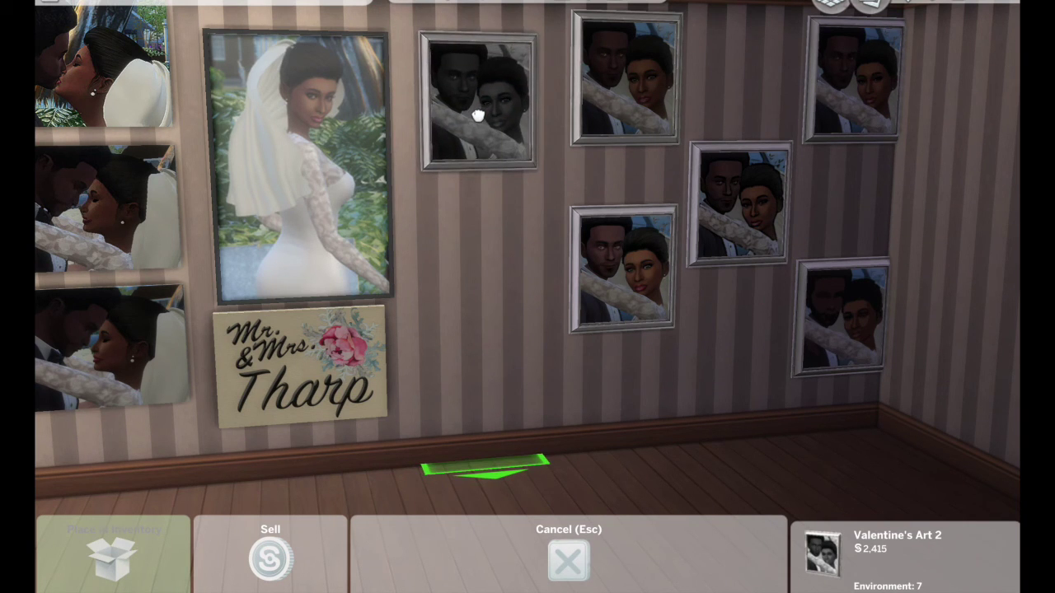
pyautogui.click(482, 120)
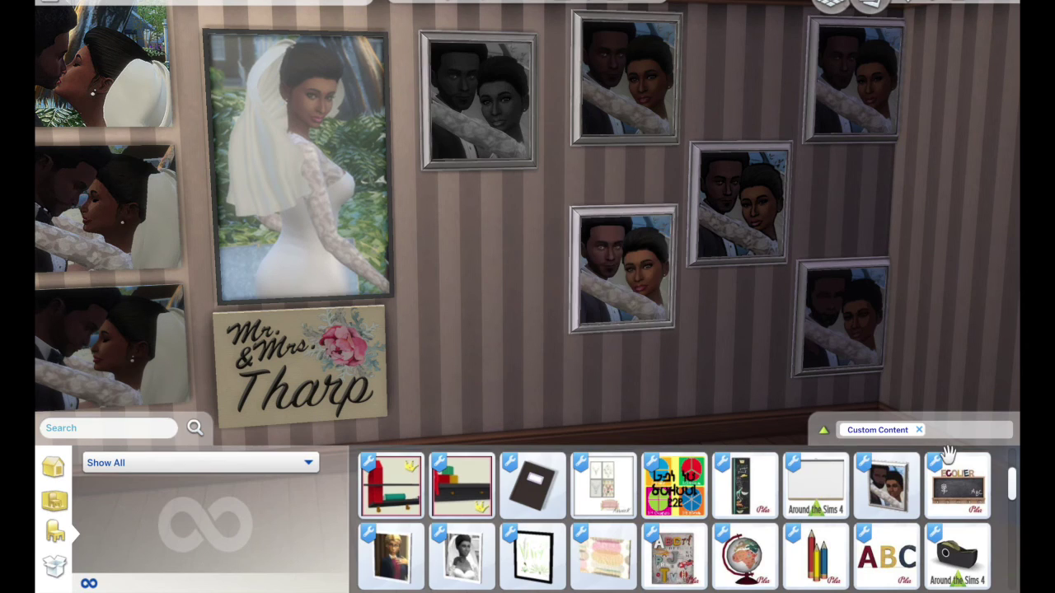
# Step: Place the white-framed black-and-white WSwallart15 bridal portrait below the black-and-white couple portrait
pyautogui.scroll(-1, 1012, 486)
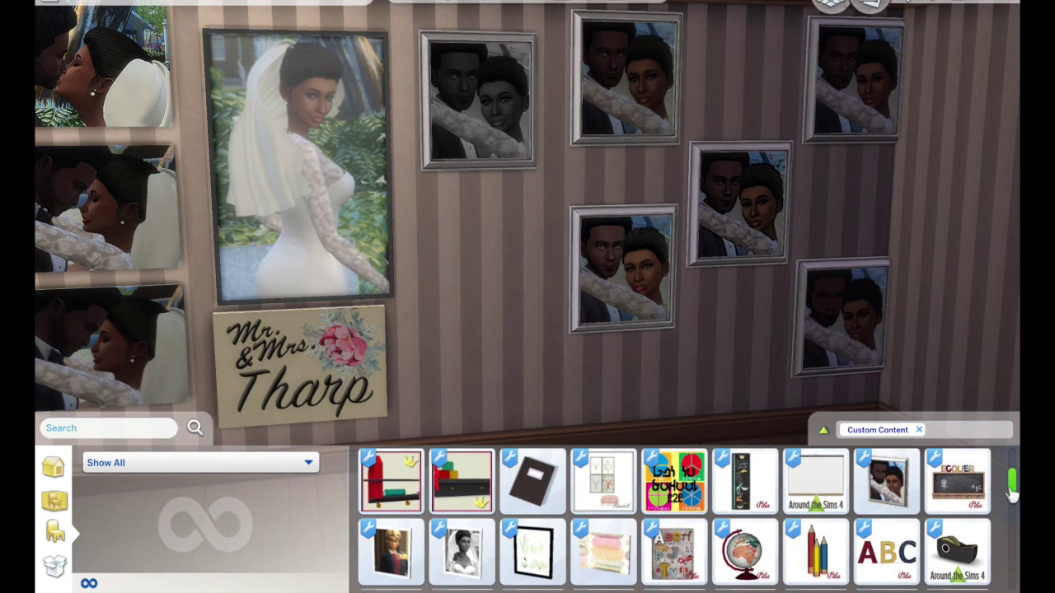
pyautogui.moveTo(486, 568)
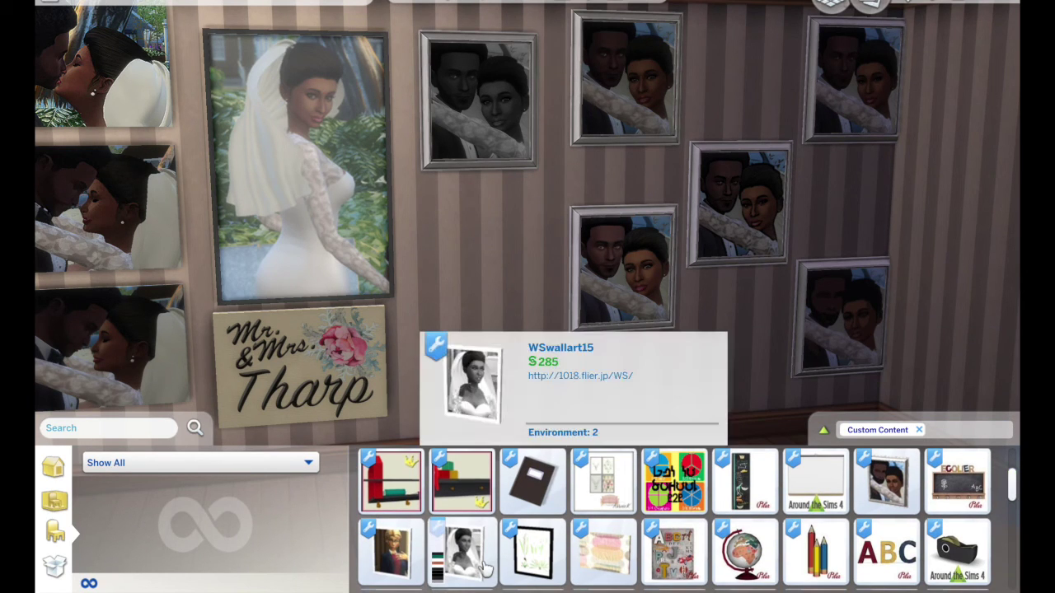
pyautogui.click(487, 568)
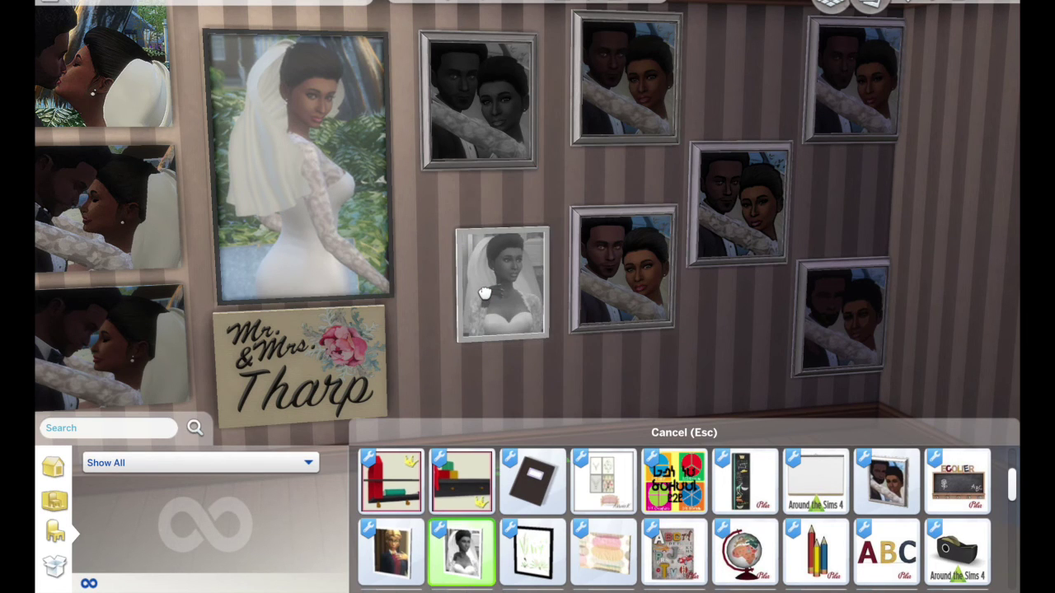
pyautogui.scroll(-4, 484, 292)
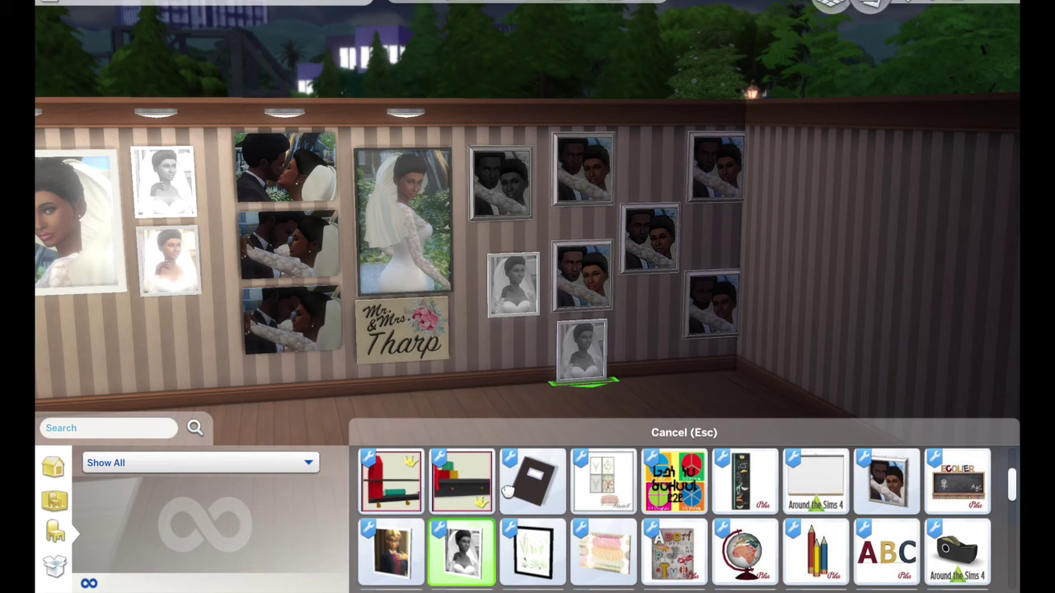
# Step: Preview the other WSwallart15 swatches, including the black-framed artwork
pyautogui.moveTo(441, 565)
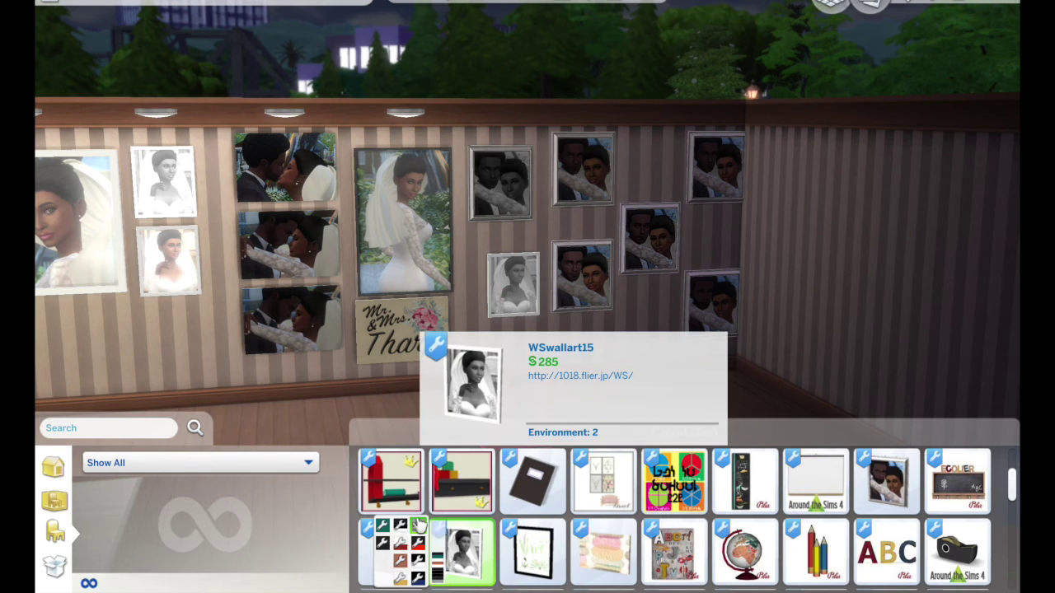
pyautogui.click(382, 544)
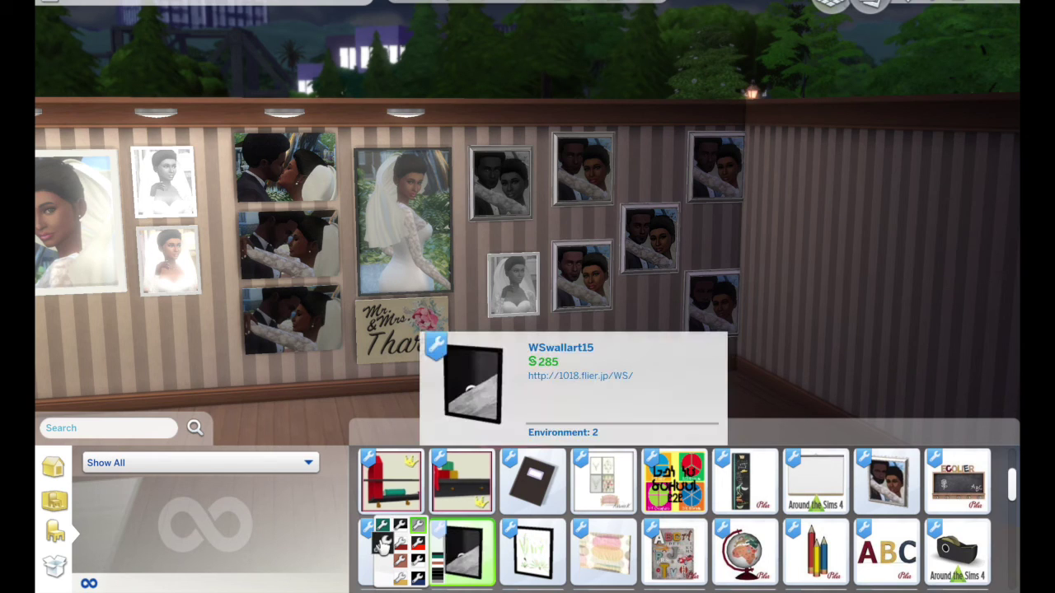
pyautogui.click(436, 552)
# Step: Place the custom portrait of the blond man in glasses, enlarged, on the empty adjoining wall
pyautogui.moveTo(1011, 499)
pyautogui.mouseDown()
pyautogui.moveTo(1013, 577)
pyautogui.moveTo(1013, 483)
pyautogui.mouseUp()
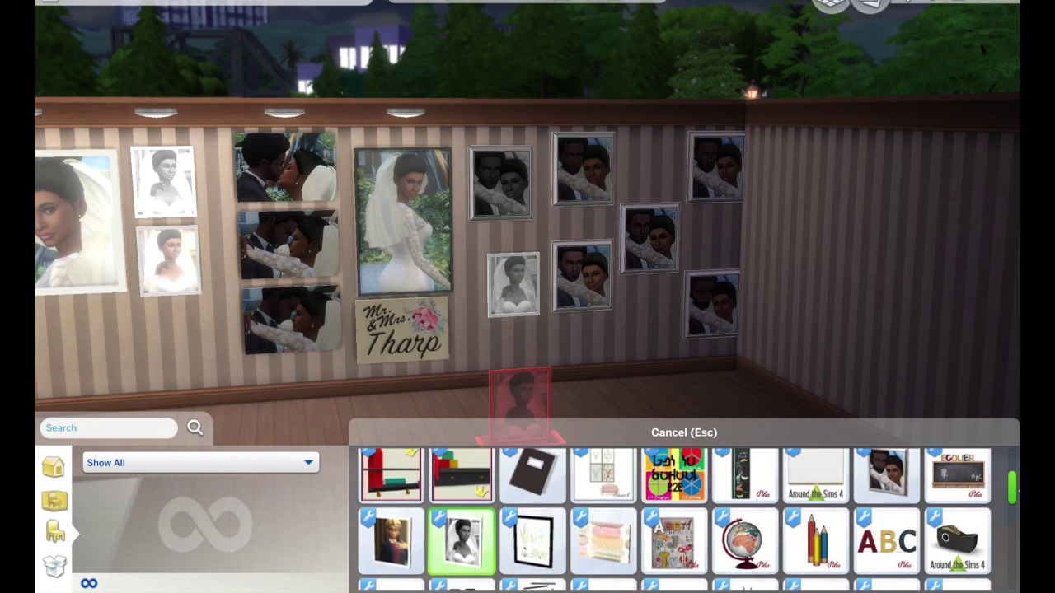
pyautogui.click(391, 544)
pyautogui.press(']')
pyautogui.press(']')
pyautogui.press(']')
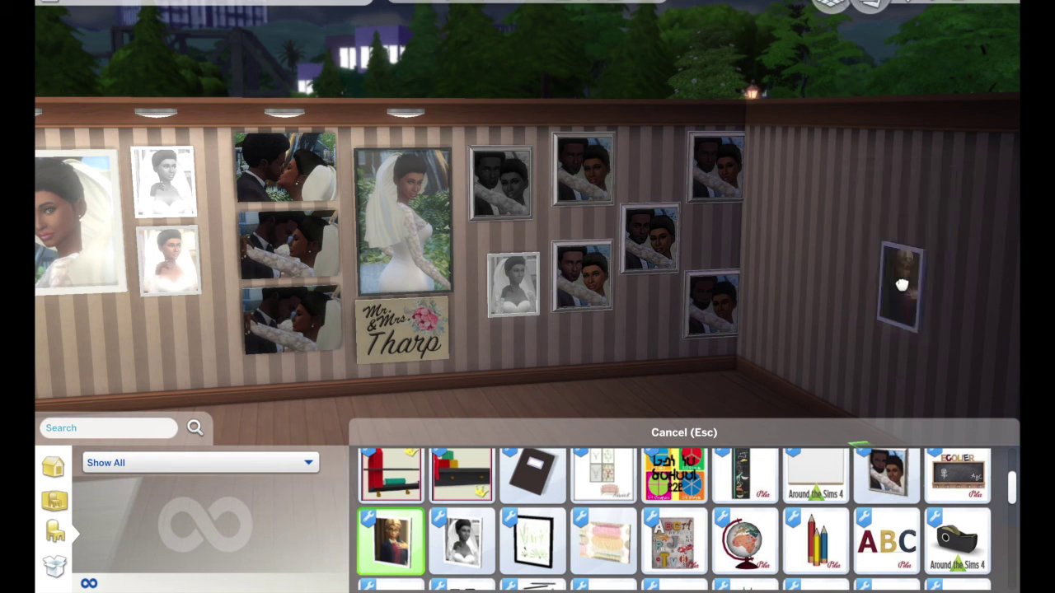
pyautogui.moveTo(914, 285); pyautogui.dragTo(948, 292)
pyautogui.scroll(1, 899, 194)
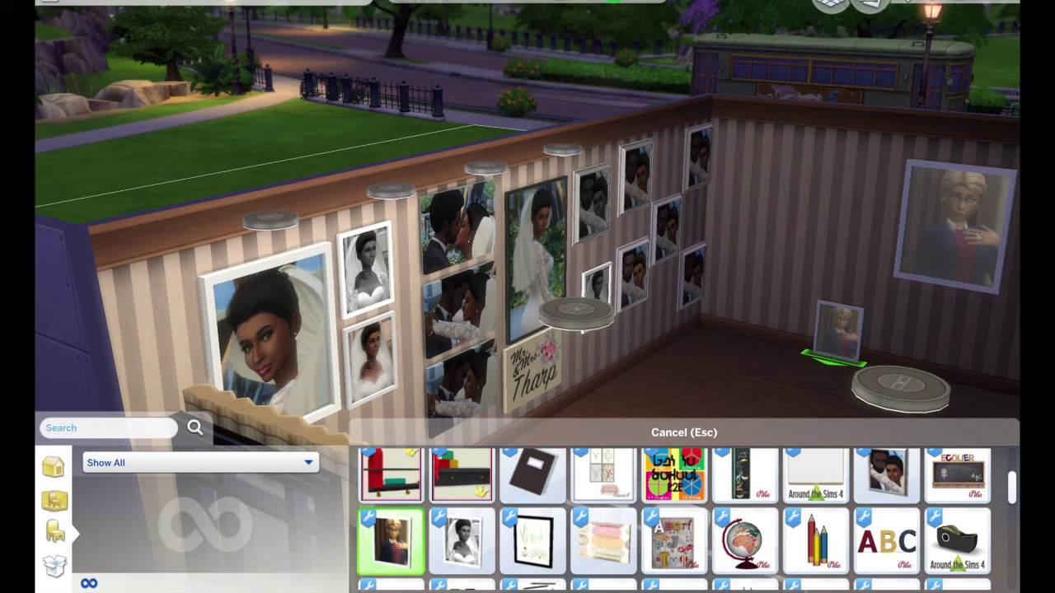
pyautogui.press('Escape')
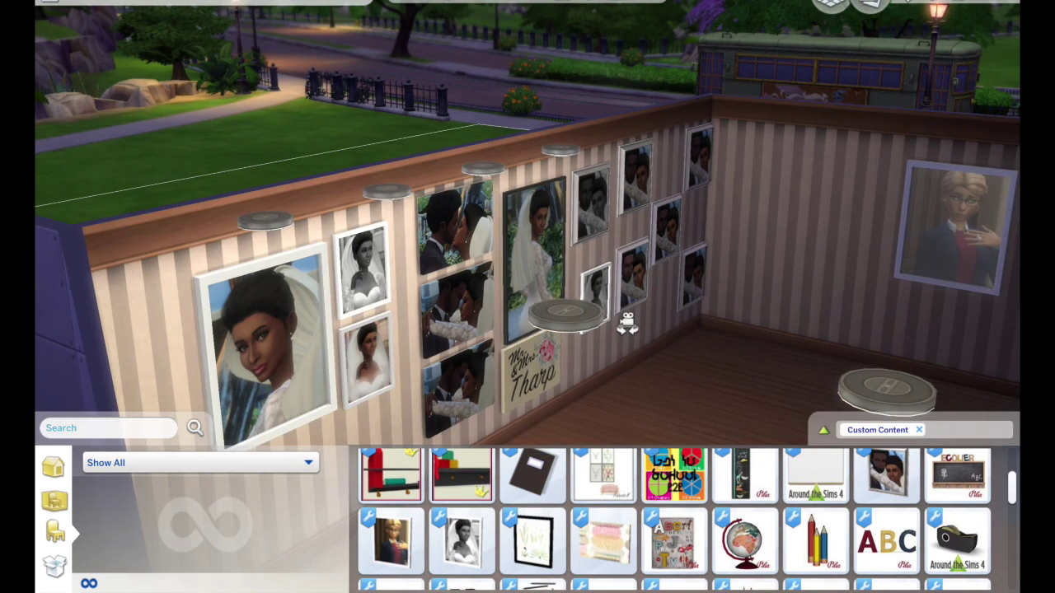
# Step: Examine the finished wedding gallery wall from the room corner to the large bride portrait, then the couple portrait above the sofa
pyautogui.moveTo(627, 324); pyautogui.dragTo(617, 318)
pyautogui.scroll(3, 609, 318)
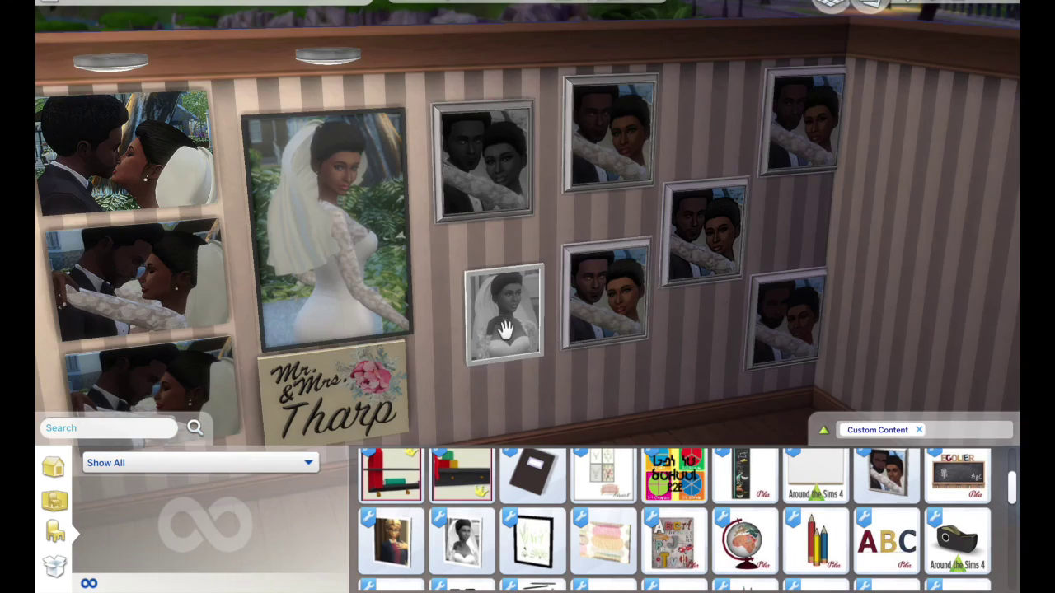
pyautogui.press('a')
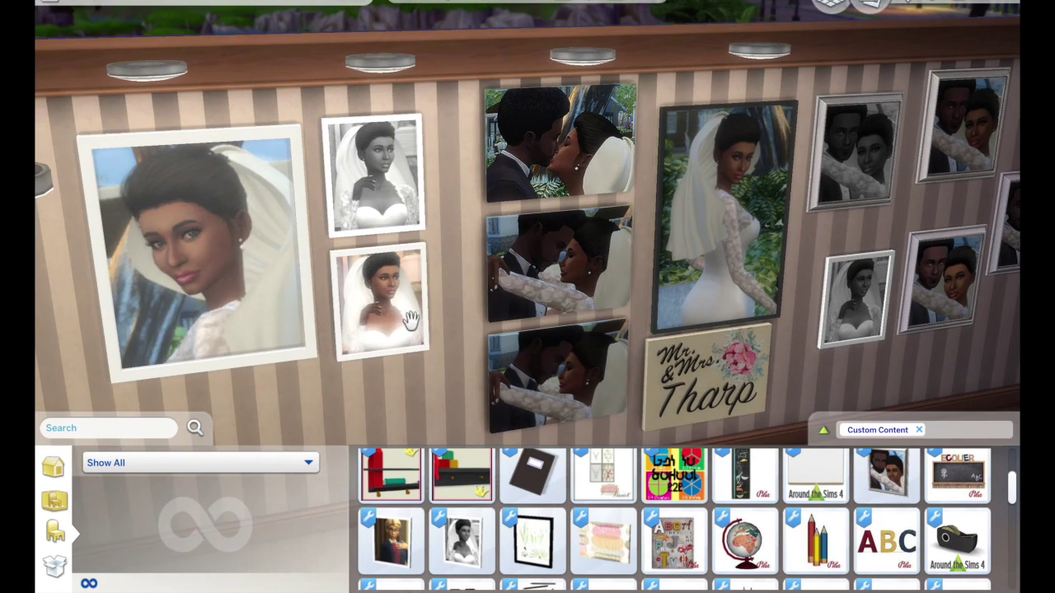
pyautogui.scroll(-2, 410, 320)
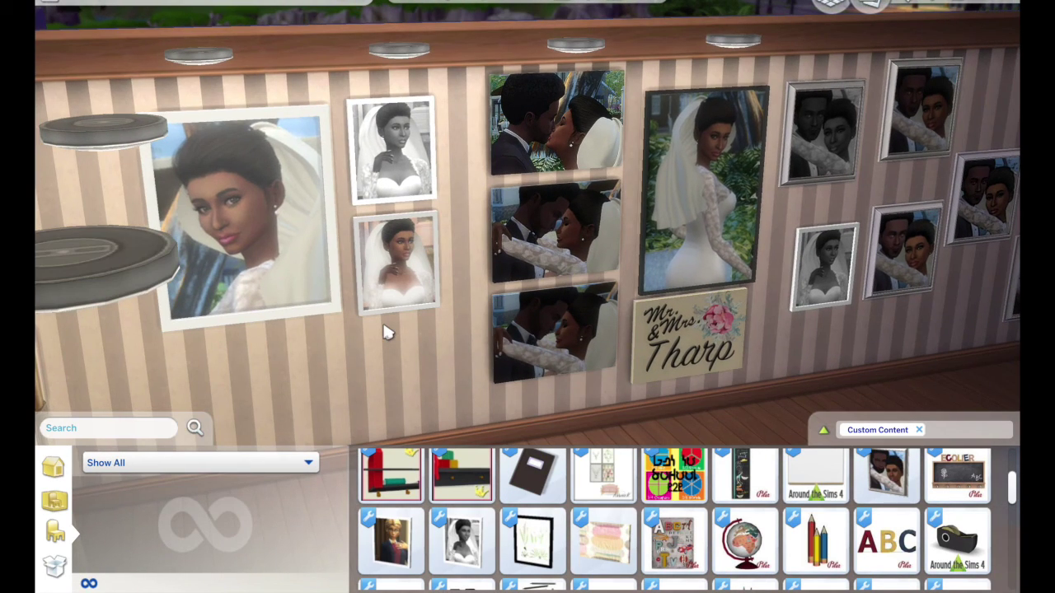
pyautogui.scroll(1, 417, 317)
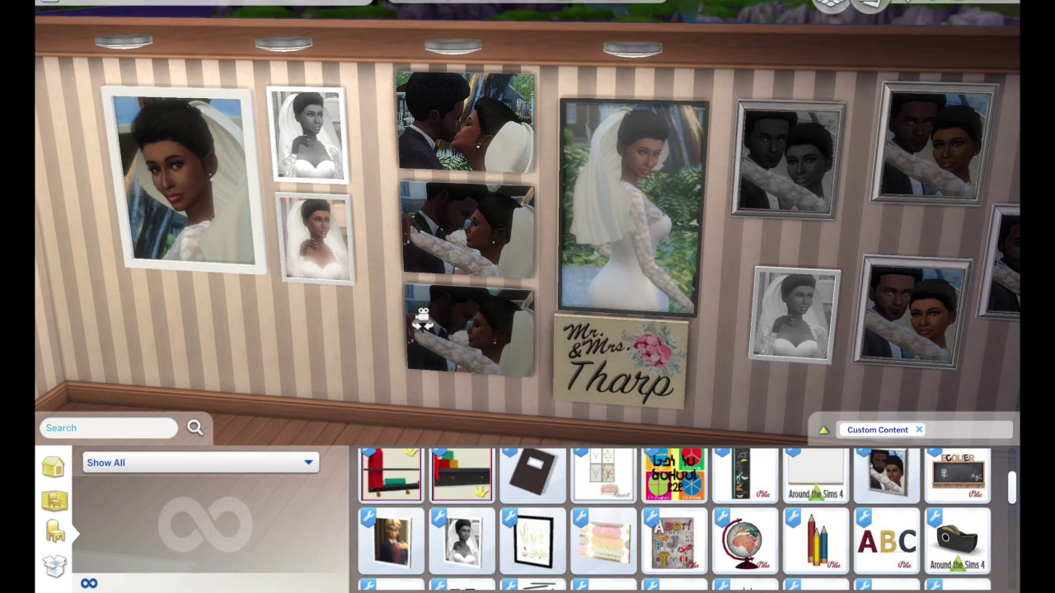
pyautogui.moveTo(422, 320); pyautogui.dragTo(411, 308)
pyautogui.scroll(-1, 410, 310)
pyautogui.press('a')
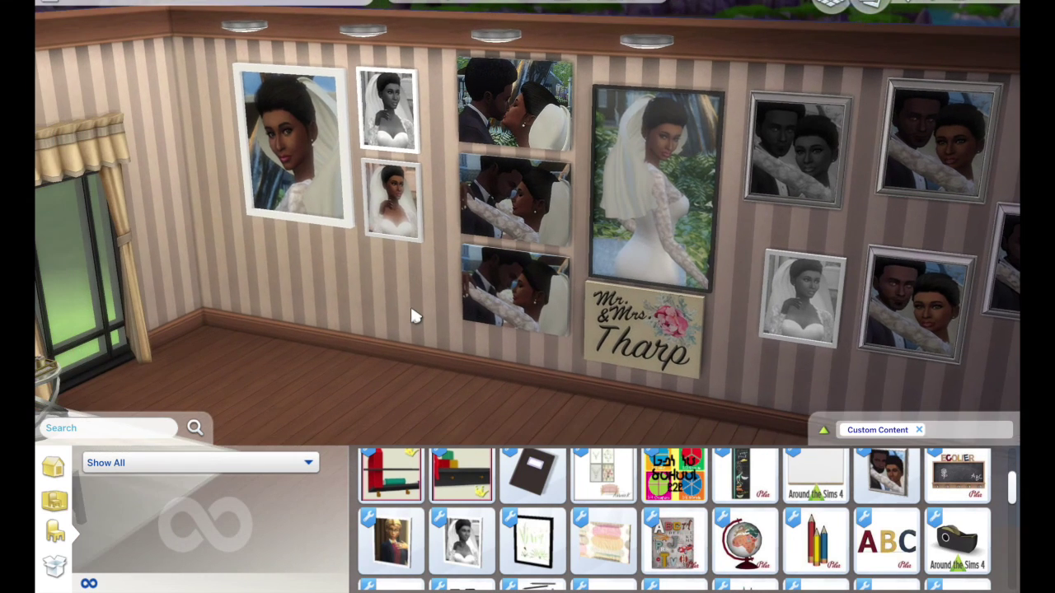
pyautogui.press('a')
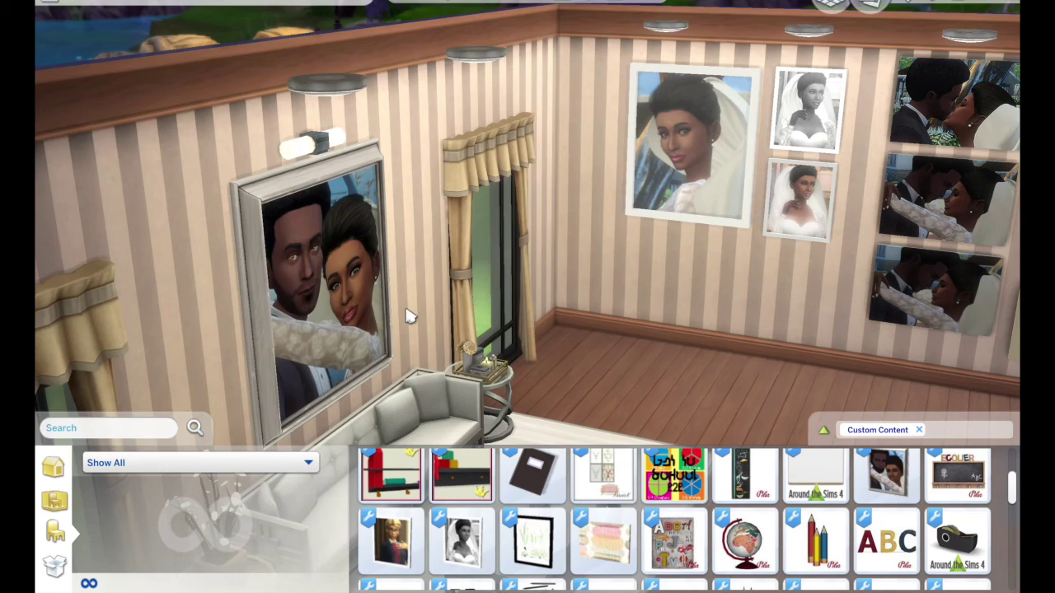
pyautogui.moveTo(529, 299)
pyautogui.mouseDown()
pyautogui.moveTo(539, 308)
pyautogui.moveTo(525, 297)
pyautogui.mouseUp()
# Step: Switch from the game to the Mac desktop and minimize the Photoshop Elements window and both Finder windows
pyautogui.hotkey('ctrl', 'Left')
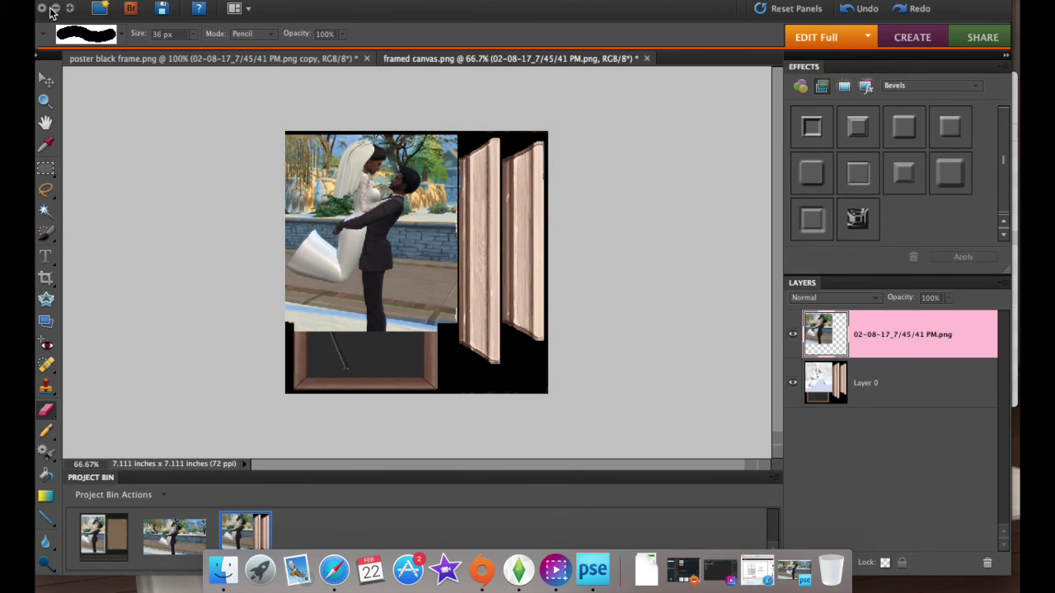
pyautogui.click(55, 9)
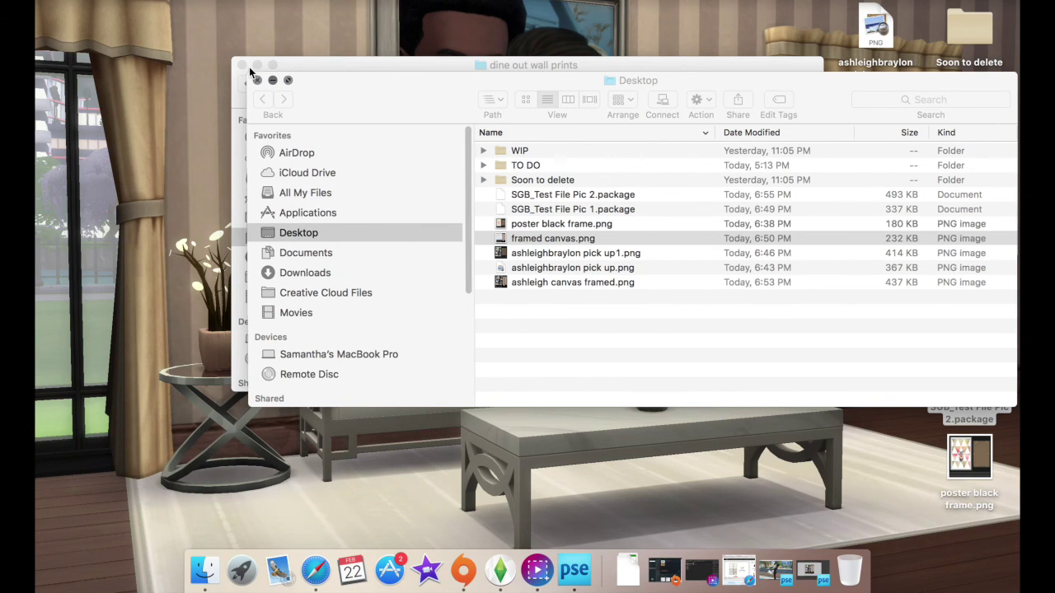
pyautogui.press('super+m')
pyautogui.click(256, 64)
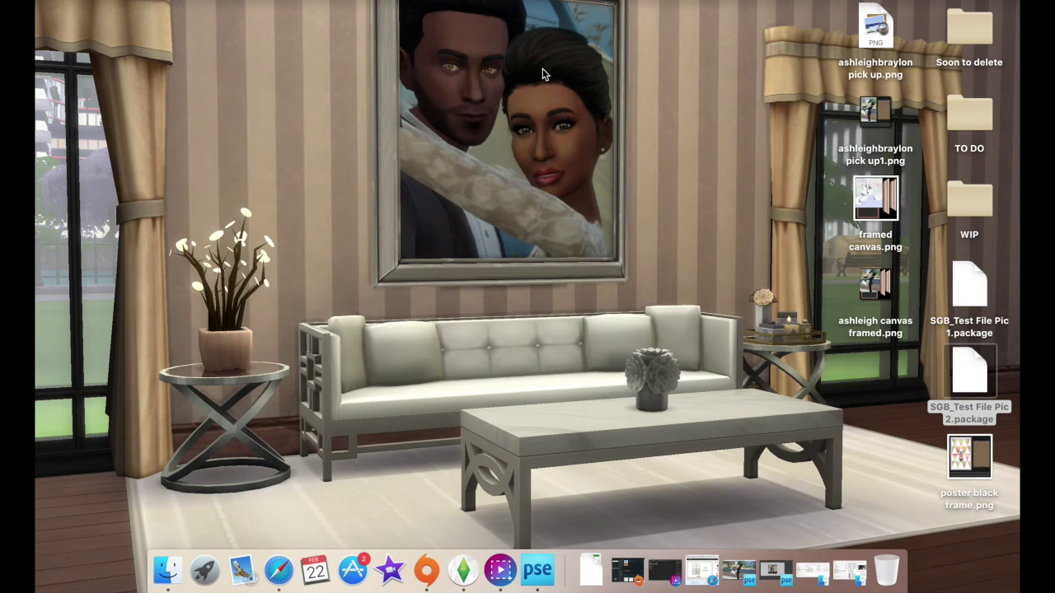